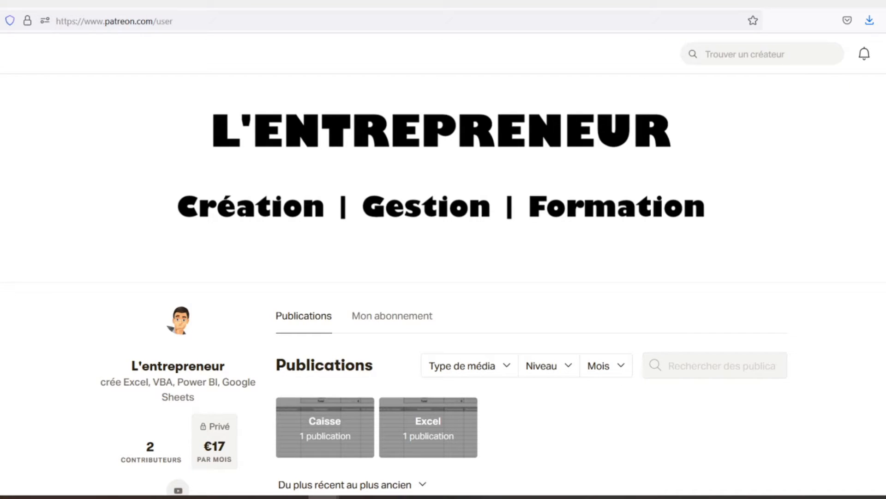
# - Examine the publications on the Patreon page, down to the "Feuilles de caisse" post with its caisse.xlsx attachment
pyautogui.scroll(-3, 443, 277)
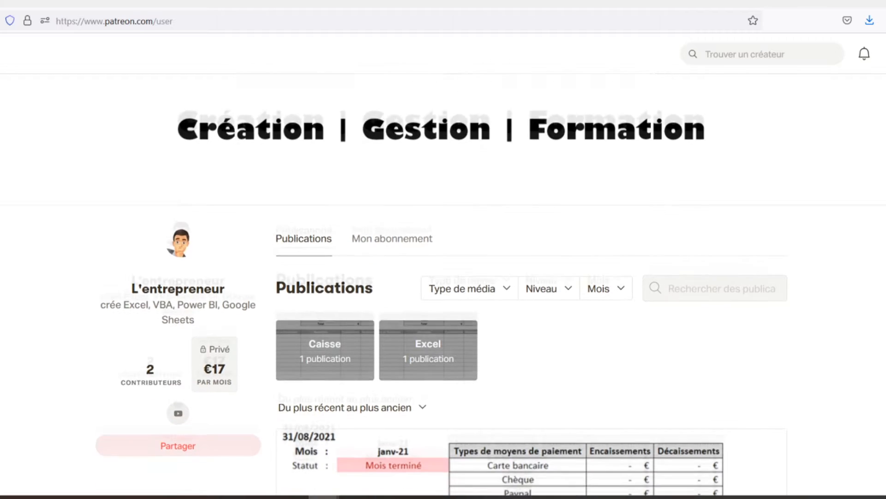
pyautogui.scroll(-2, 443, 277)
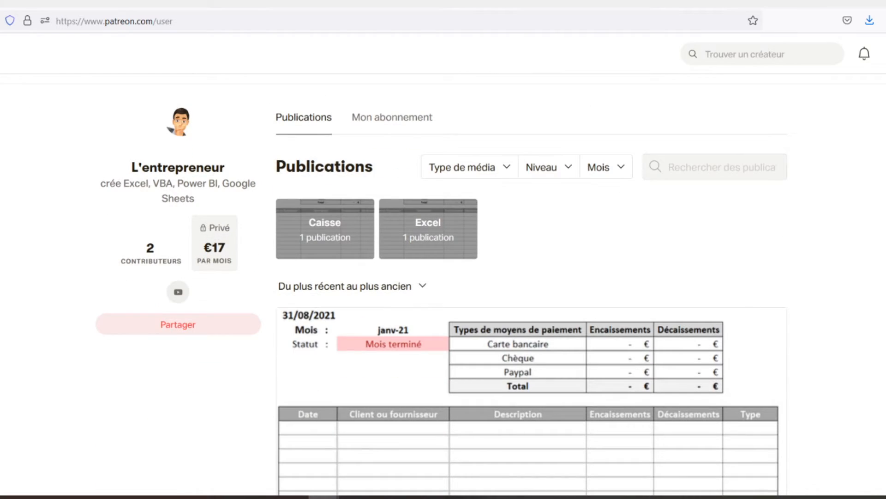
pyautogui.scroll(-2, 444, 277)
pyautogui.scroll(-2, 444, 277)
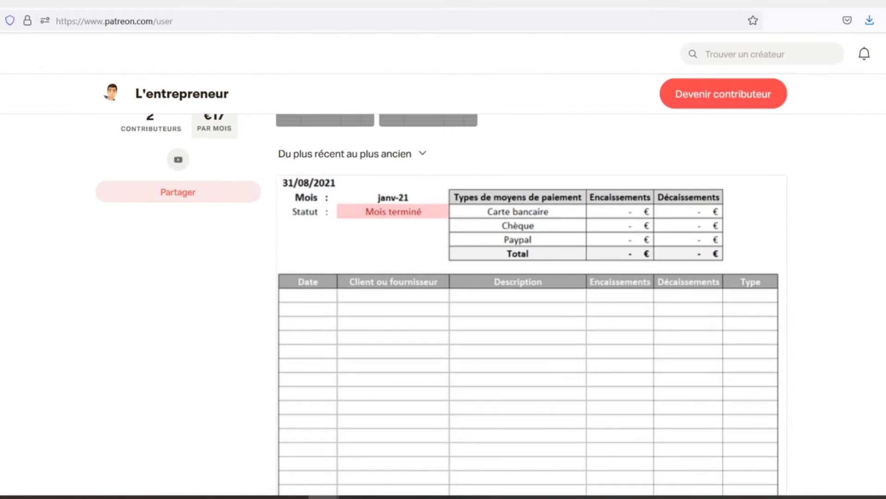
pyautogui.scroll(-2, 444, 277)
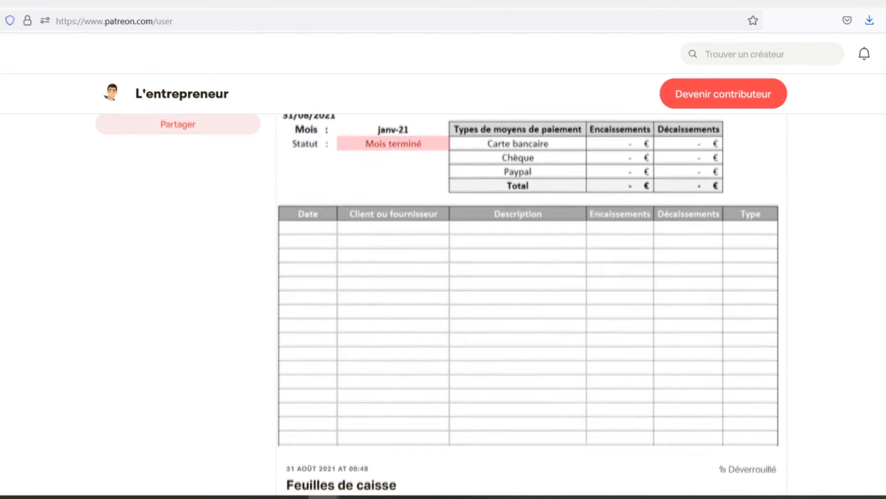
pyautogui.scroll(-2, 443, 277)
pyautogui.scroll(-2, 443, 277)
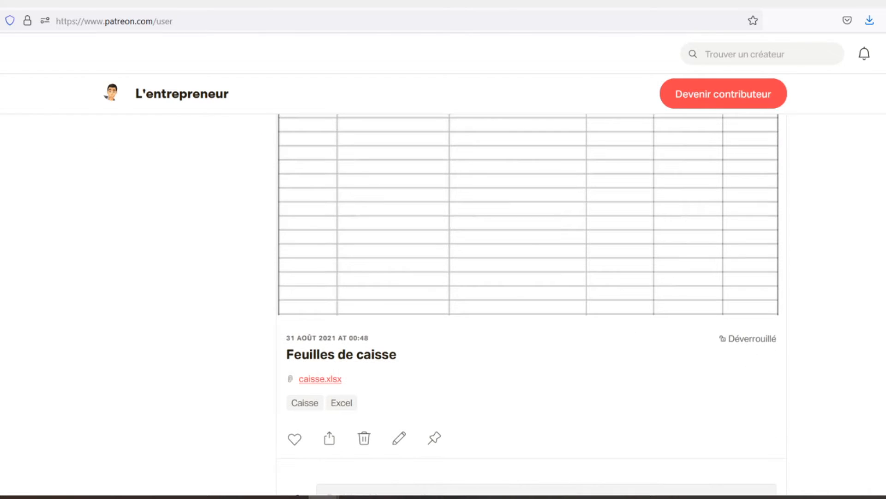
pyautogui.scroll(-2, 443, 277)
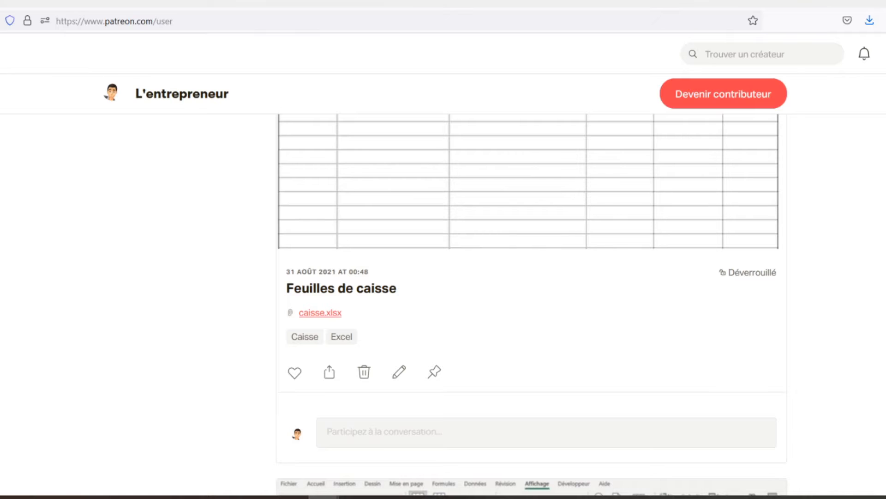
pyautogui.scroll(-2, 443, 277)
pyautogui.scroll(-2, 444, 277)
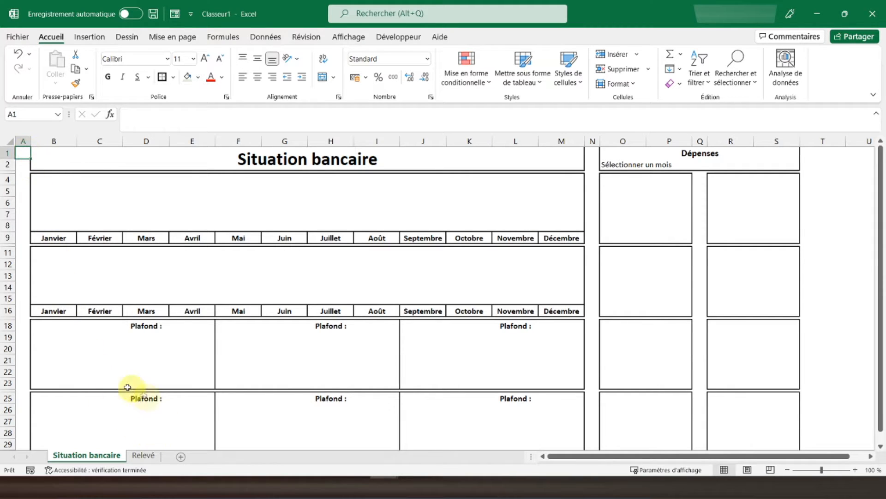
# - On the Relevé sheet, format column A as Date with the *14/03/2012 type
pyautogui.click(143, 455)
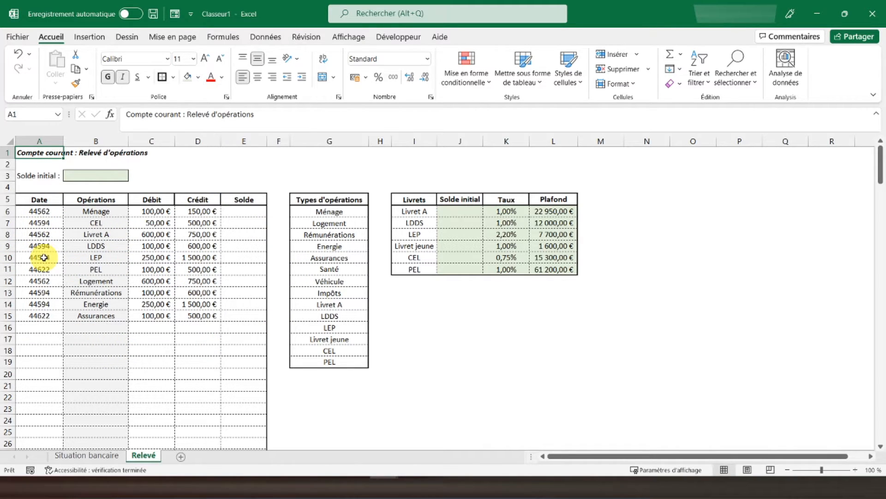
pyautogui.click(33, 140)
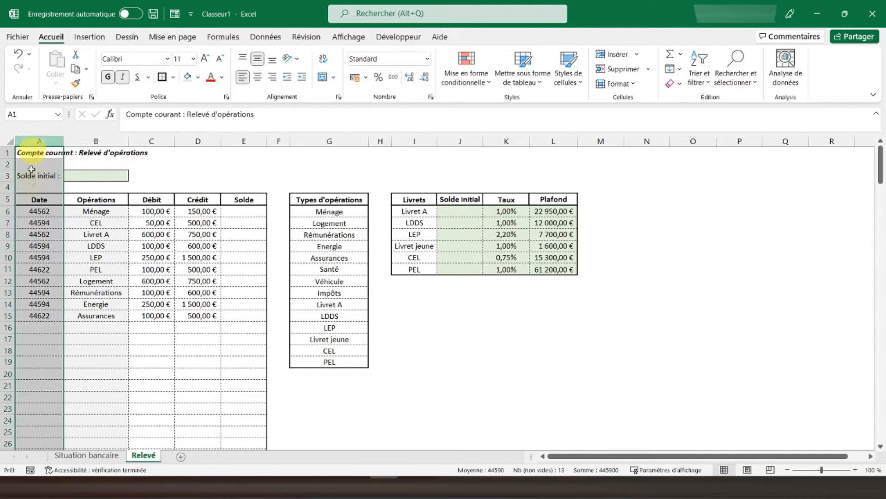
pyautogui.rightClick(35, 212)
pyautogui.click(74, 359)
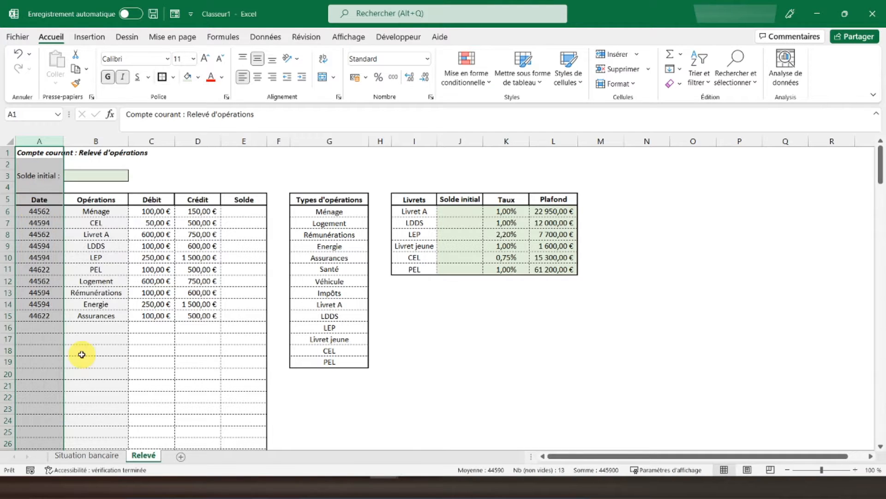
pyautogui.click(26, 222)
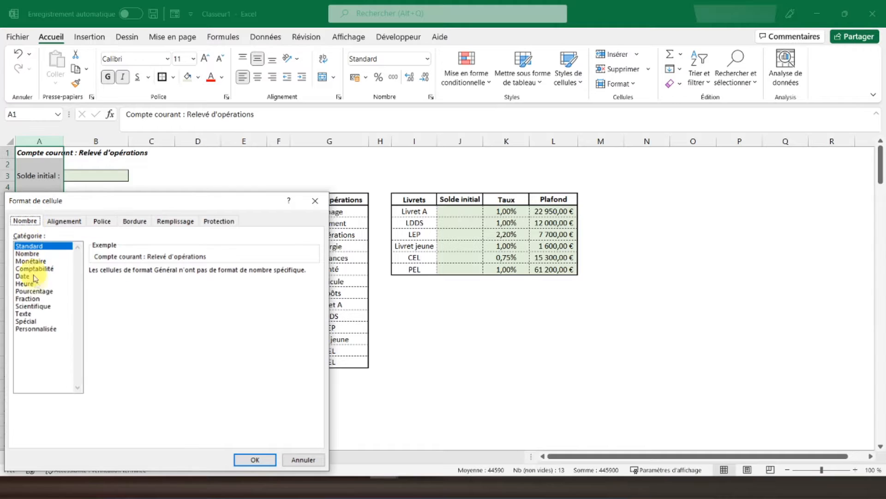
pyautogui.click(25, 276)
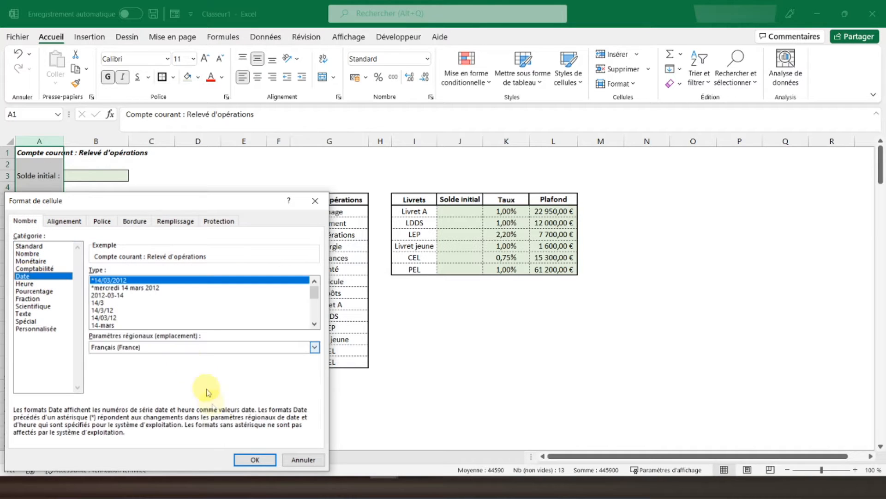
pyautogui.click(256, 459)
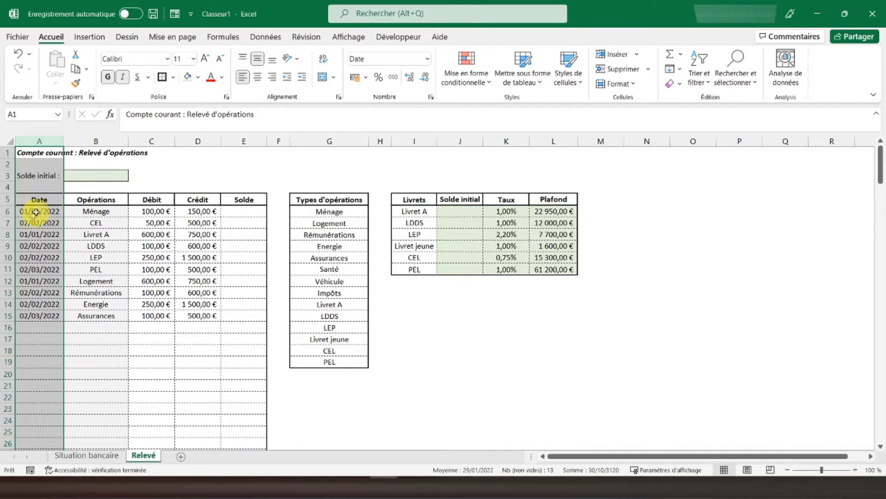
pyautogui.click(35, 232)
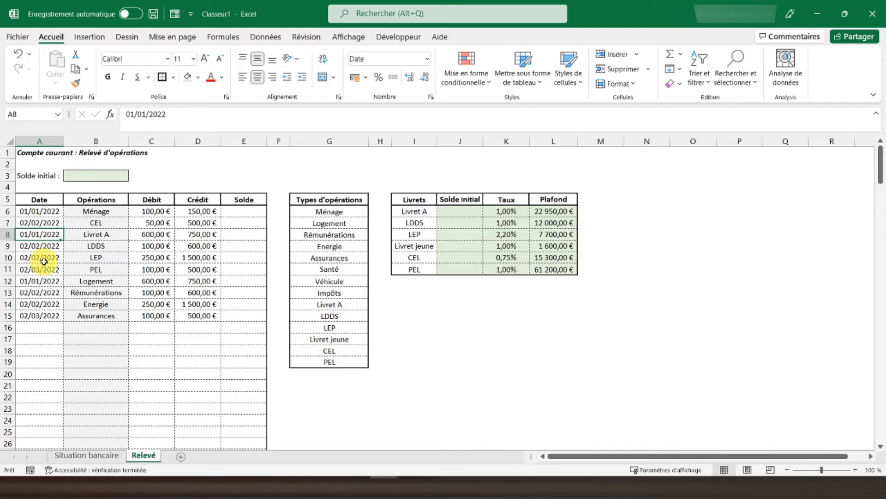
pyautogui.click(150, 211)
pyautogui.click(83, 214)
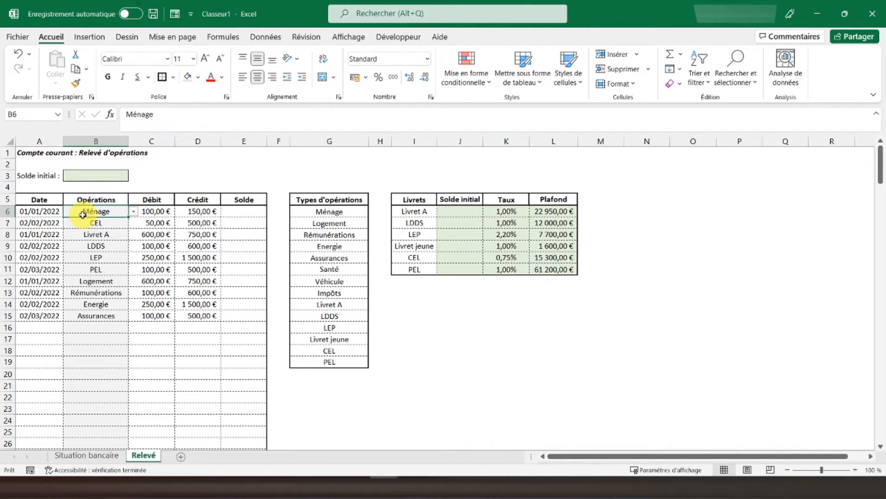
pyautogui.click(147, 213)
pyautogui.click(211, 214)
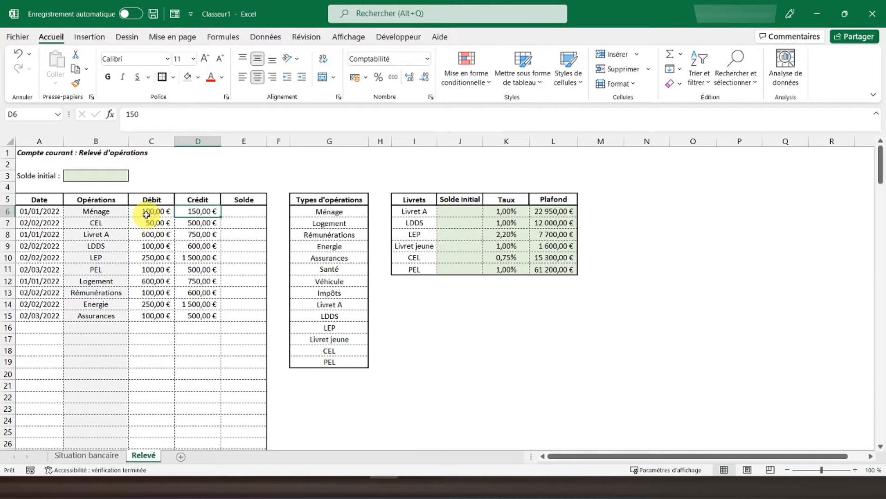
# - Enter the formula =SI(A6="";"";B3+D6-C6) in cell E6 to calculate the first operation's balance
pyautogui.click(239, 210)
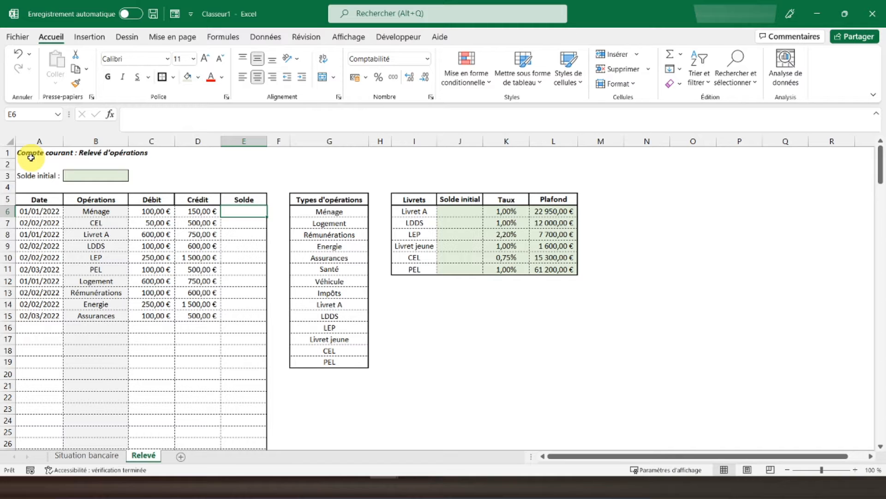
pyautogui.write('=')
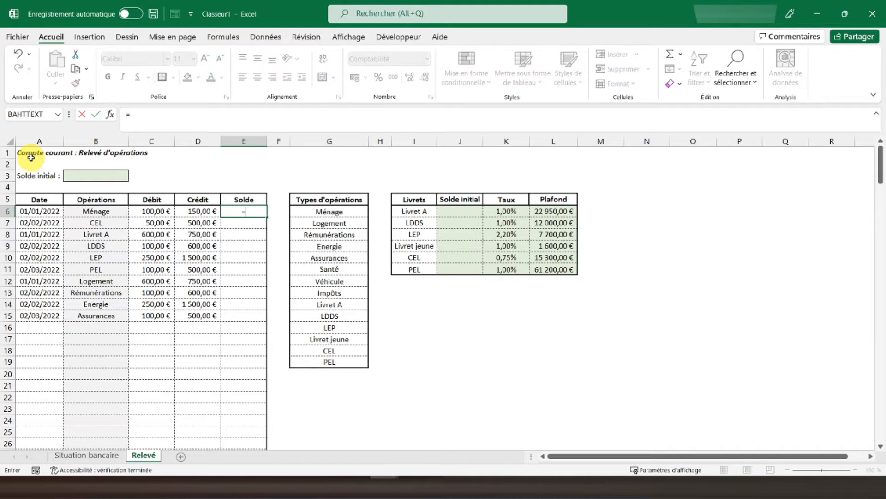
pyautogui.write('si(')
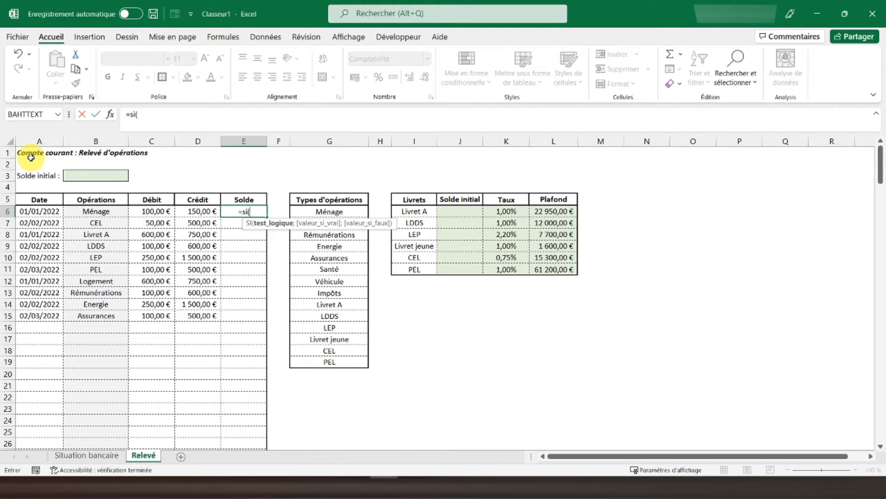
pyautogui.click(34, 211)
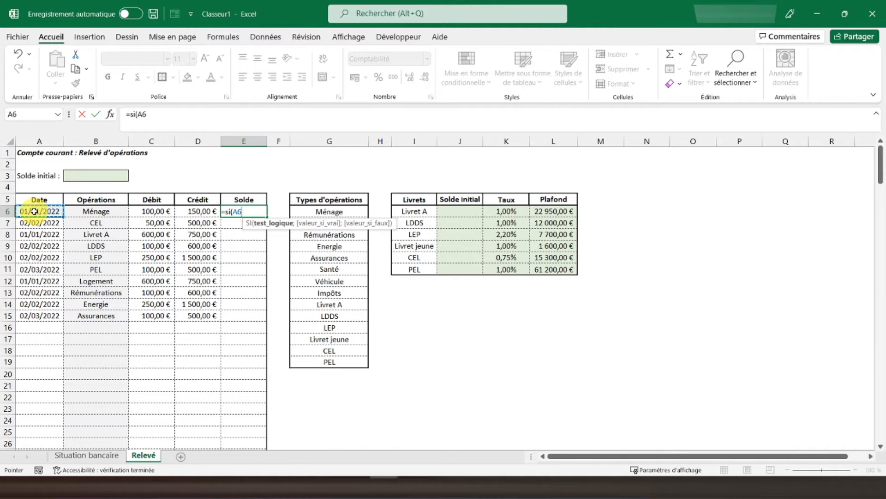
pyautogui.write('="";')
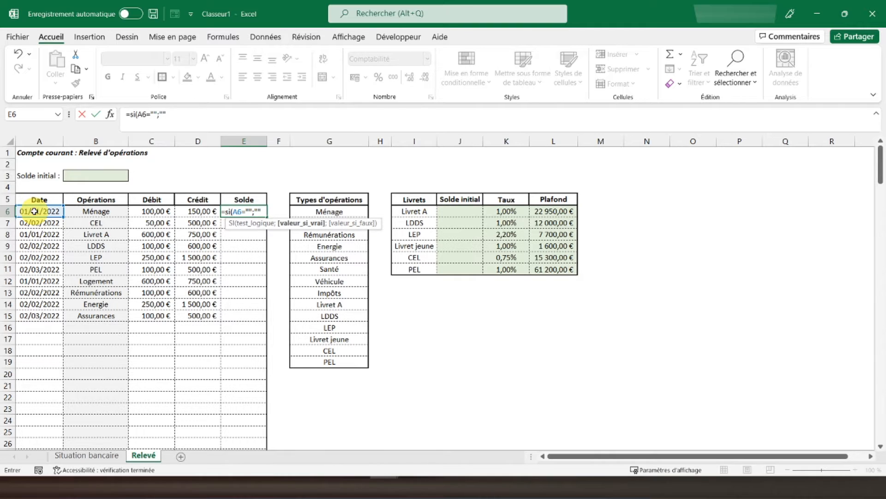
pyautogui.write('"";')
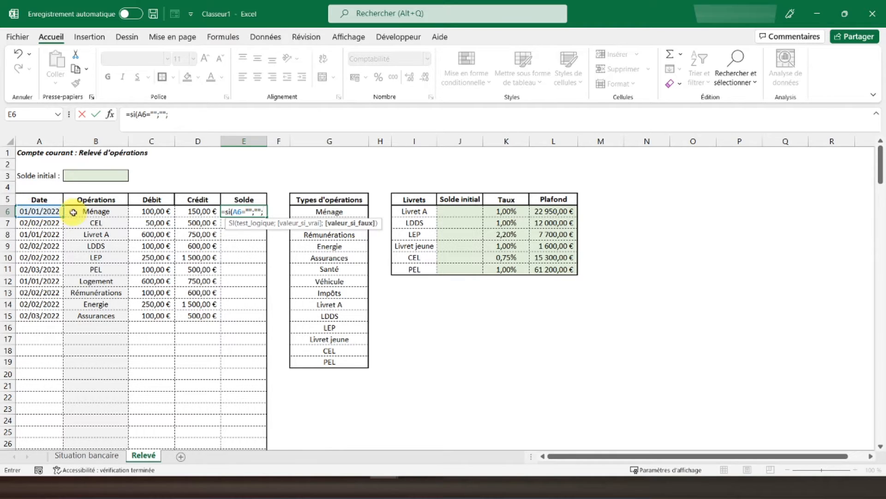
pyautogui.click(82, 173)
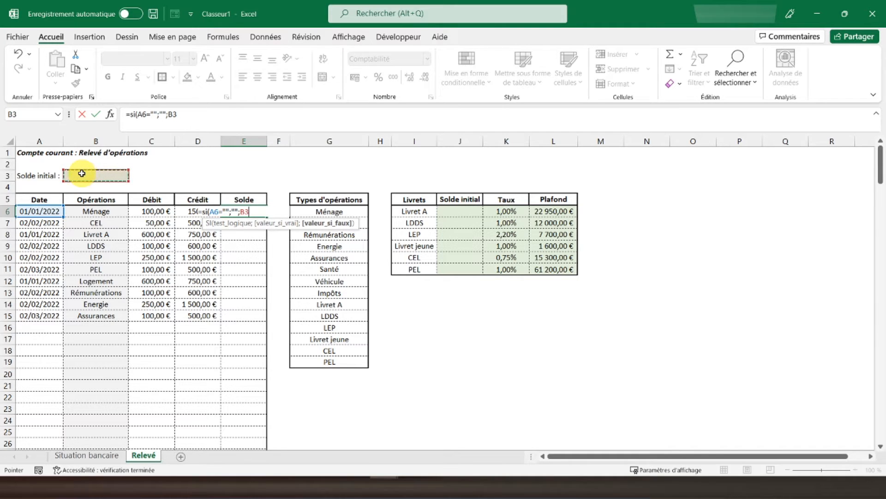
pyautogui.write('+')
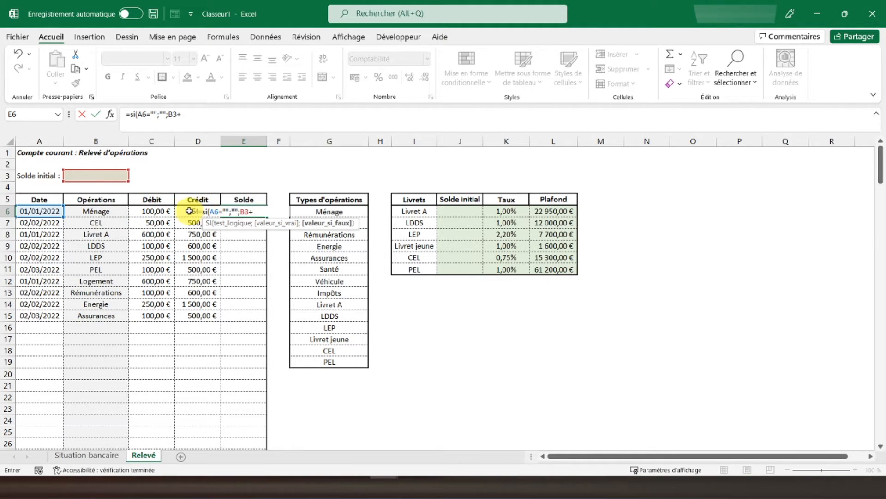
pyautogui.click(189, 211)
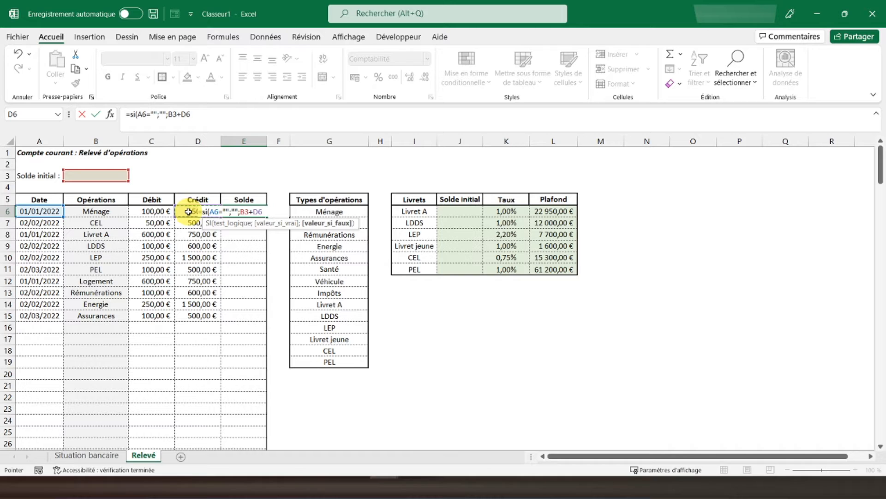
pyautogui.write('-')
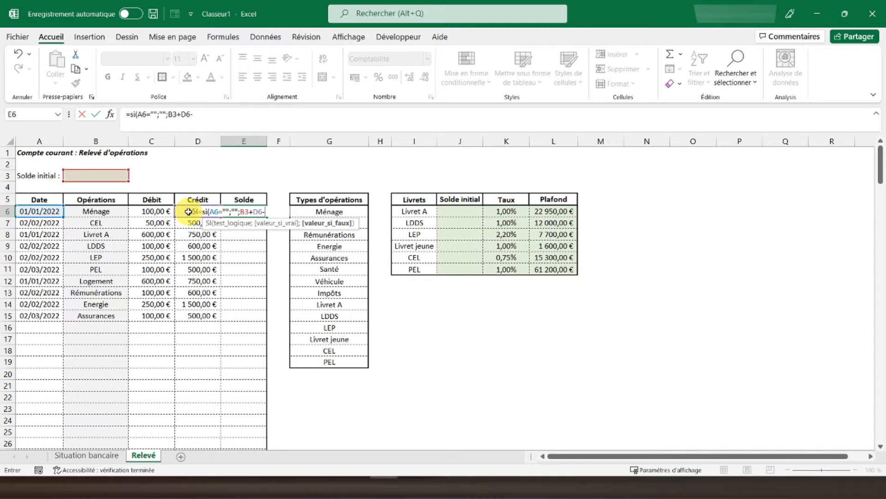
pyautogui.click(152, 211)
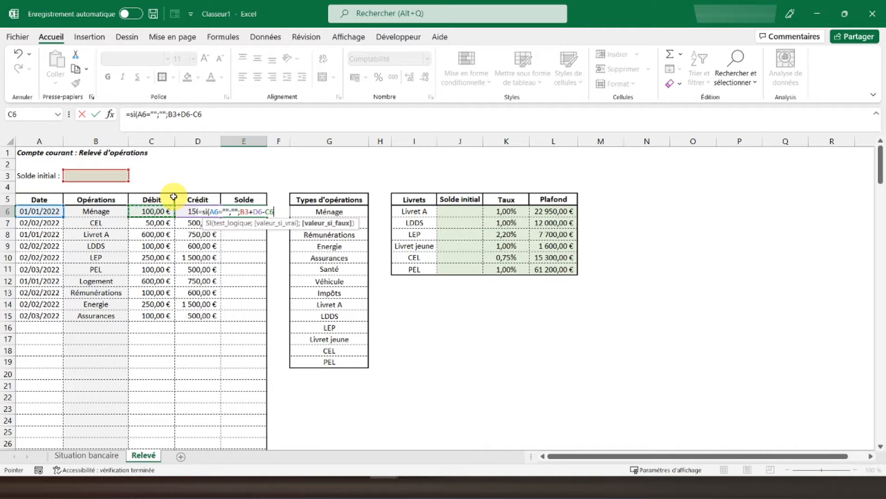
pyautogui.write(')')
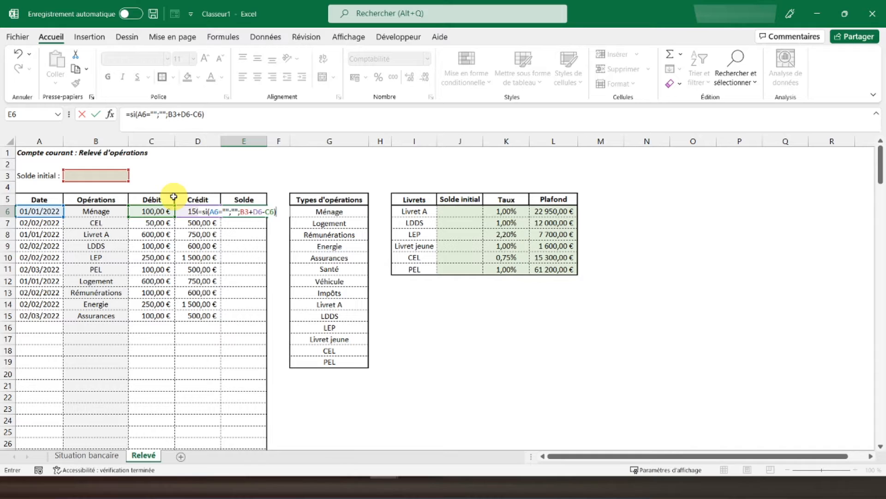
pyautogui.press('Return')
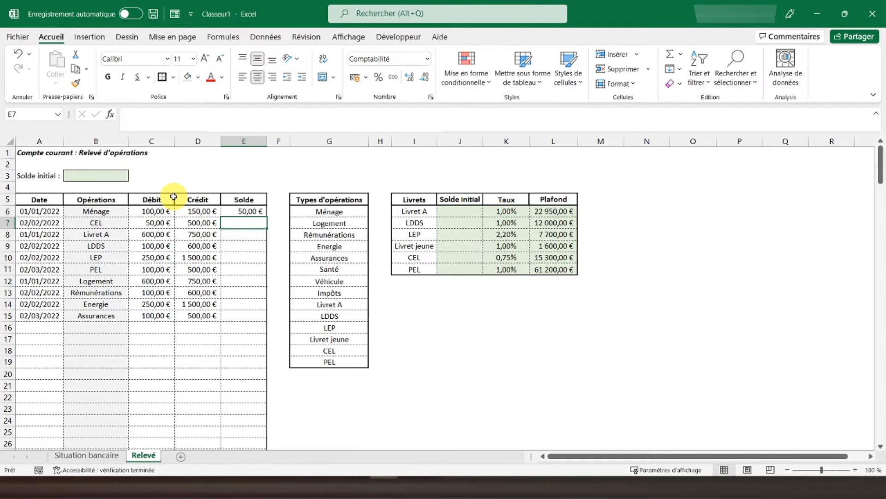
pyautogui.click(233, 210)
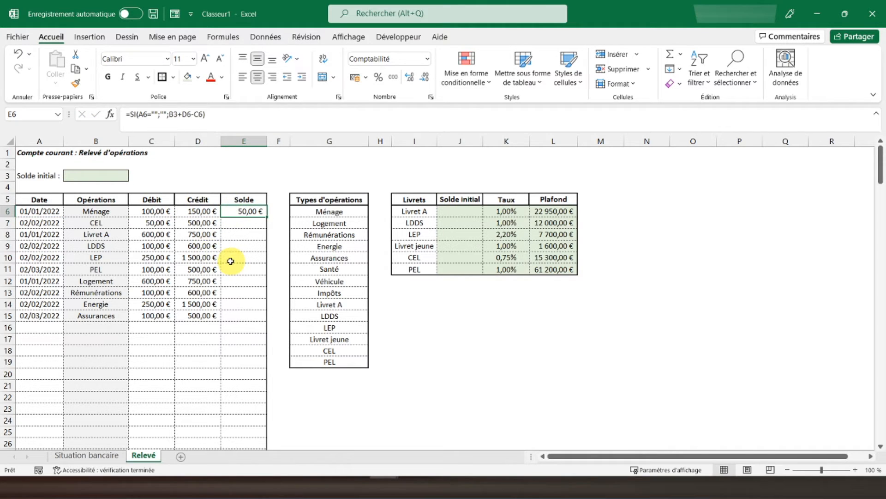
pyautogui.click(135, 211)
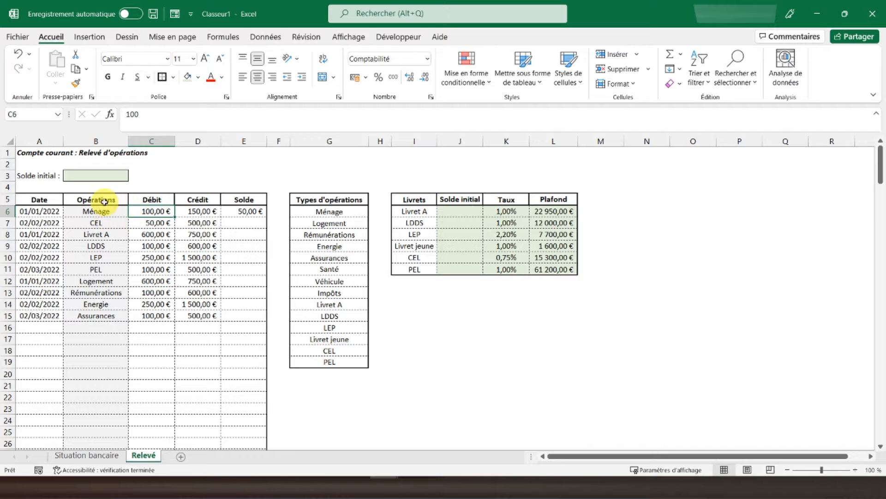
pyautogui.click(185, 210)
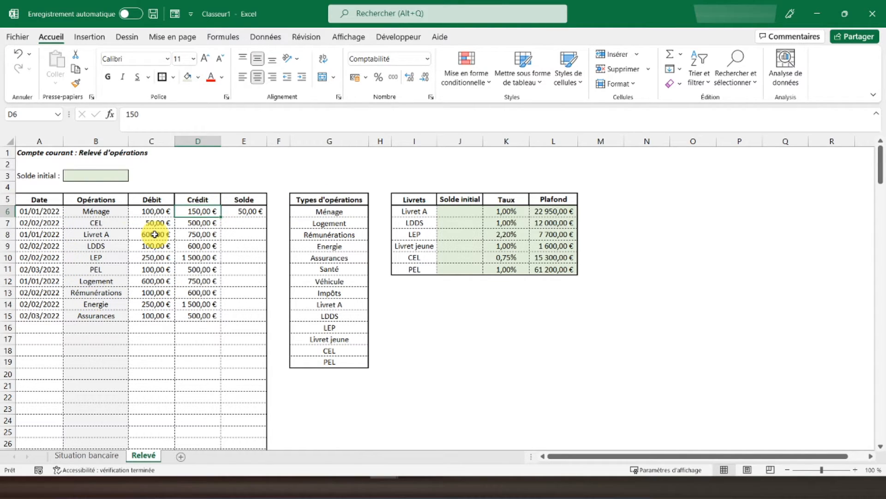
# - Enter 100 as the current account's initial balance in B3 and apply the euro accounting format to it
pyautogui.click(96, 175)
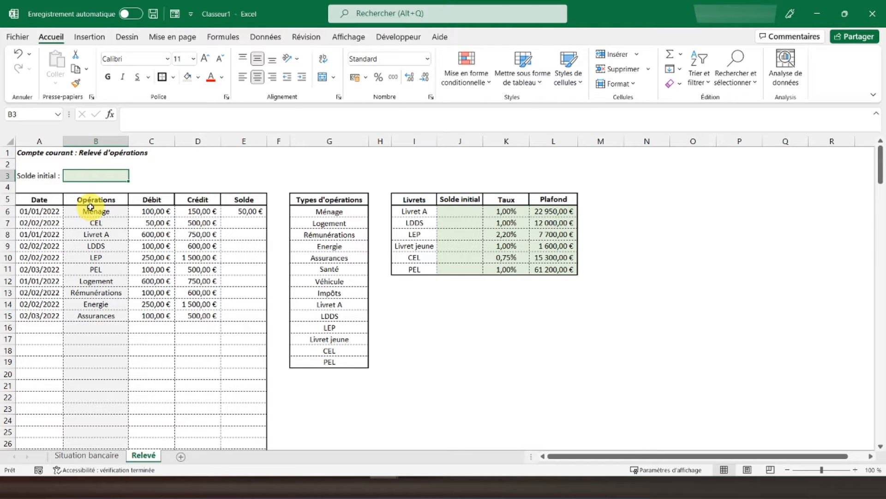
pyautogui.write('100')
pyautogui.press('Return')
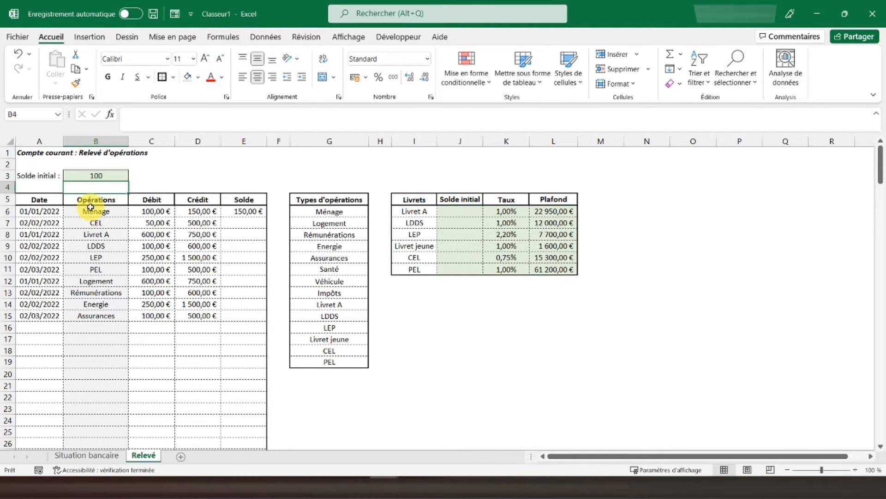
pyautogui.click(96, 177)
pyautogui.click(354, 76)
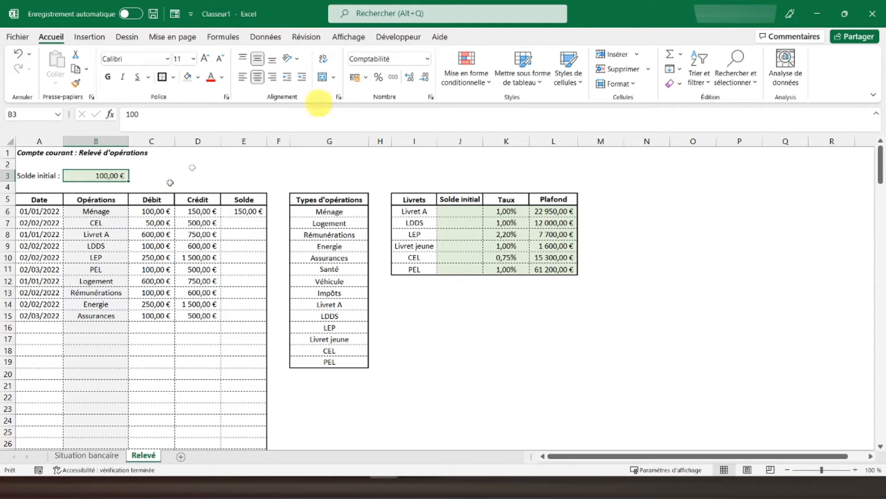
# - Enter the formula =SI(A7="";"";E6-C7+D7) in cell E7 to calculate the second operation's running balance
pyautogui.click(238, 221)
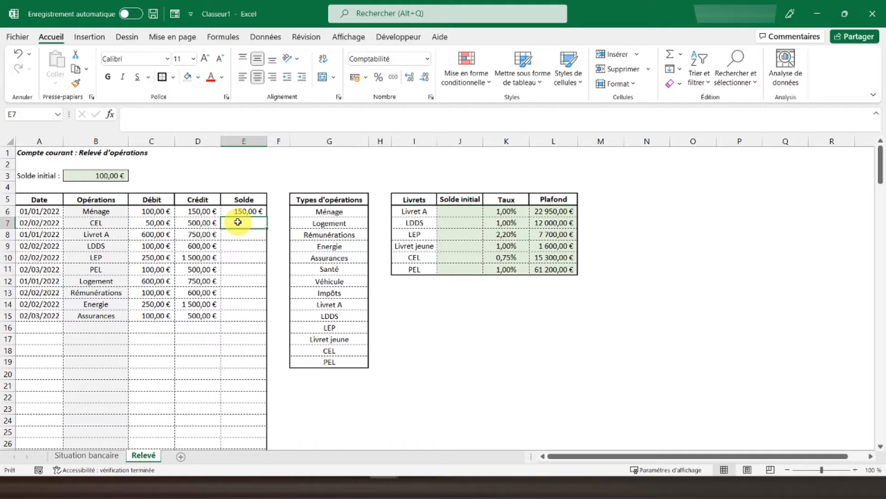
pyautogui.write('=')
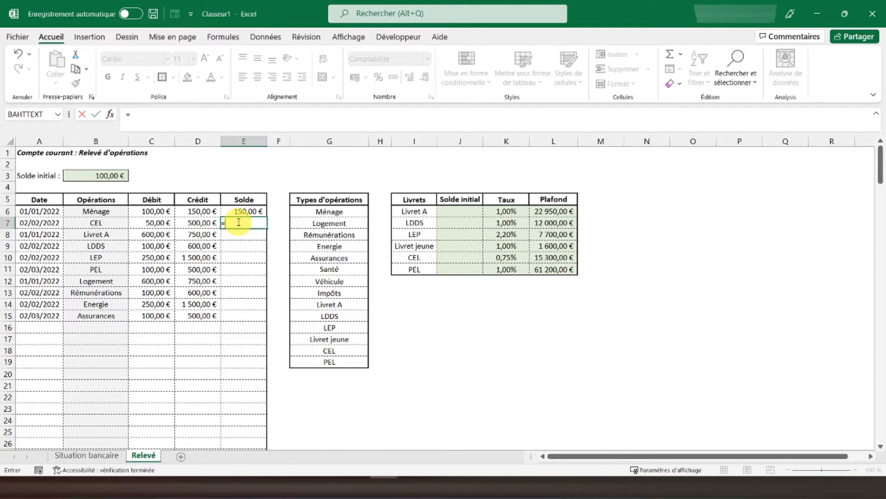
pyautogui.write('si(')
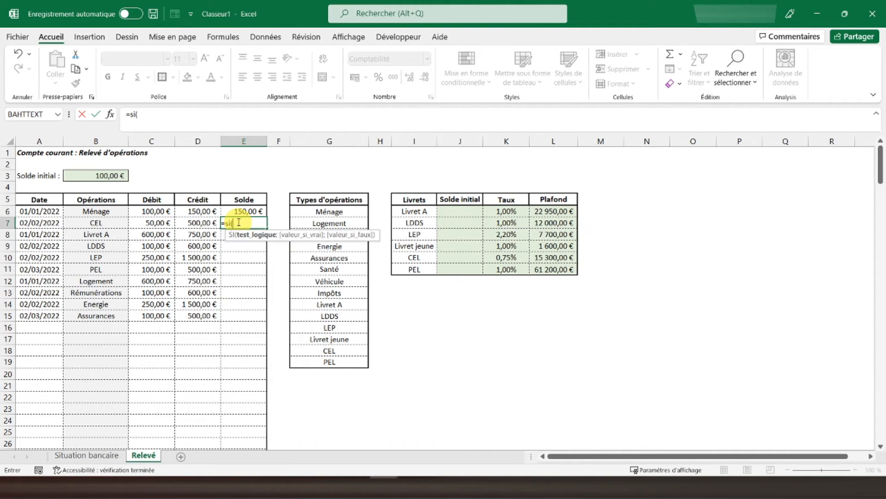
pyautogui.click(44, 222)
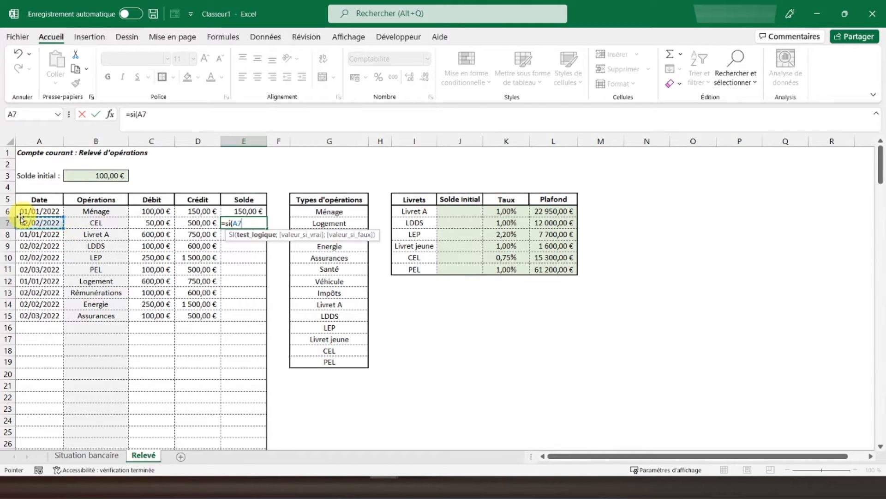
pyautogui.write('=')
pyautogui.write('"";')
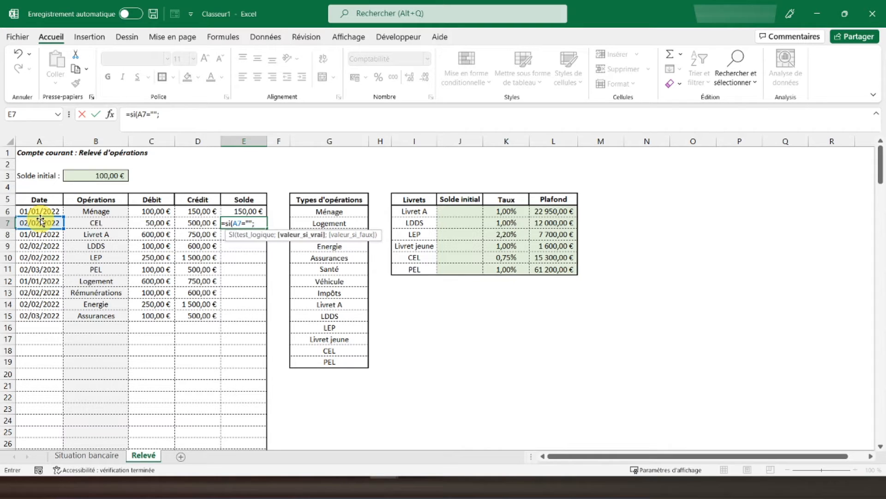
pyautogui.write('"";')
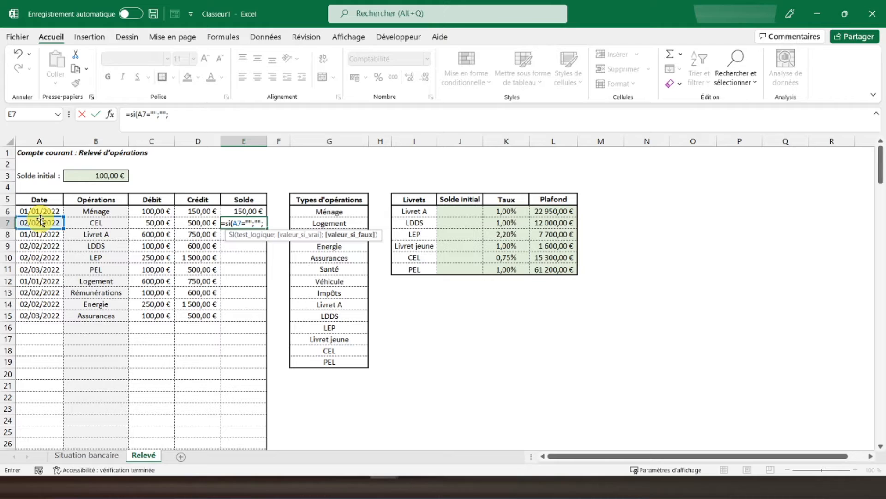
pyautogui.click(236, 211)
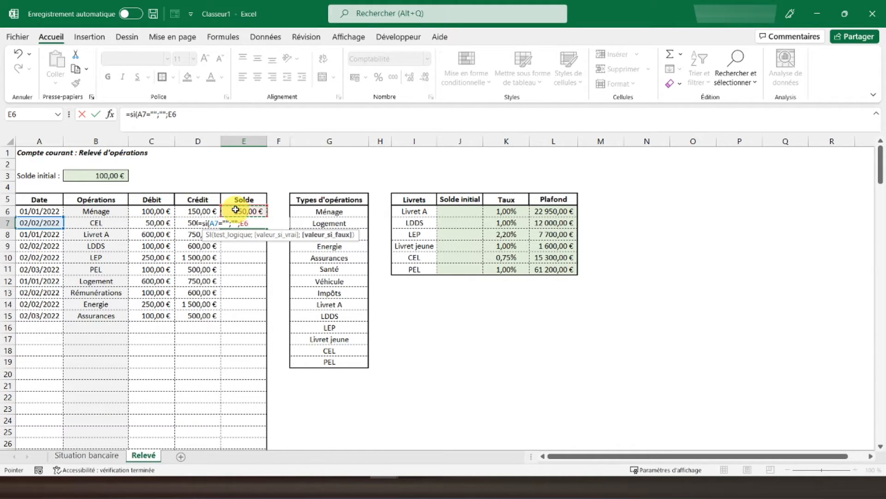
pyautogui.write('-')
pyautogui.click(151, 222)
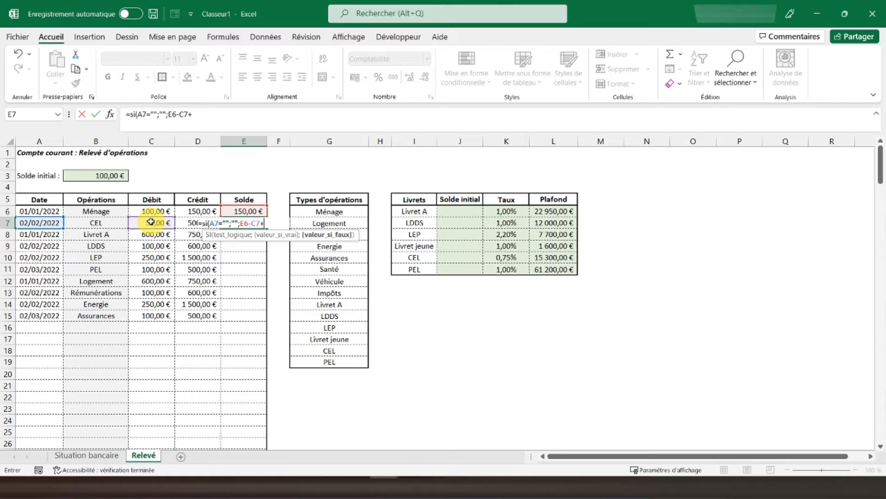
pyautogui.click(180, 223)
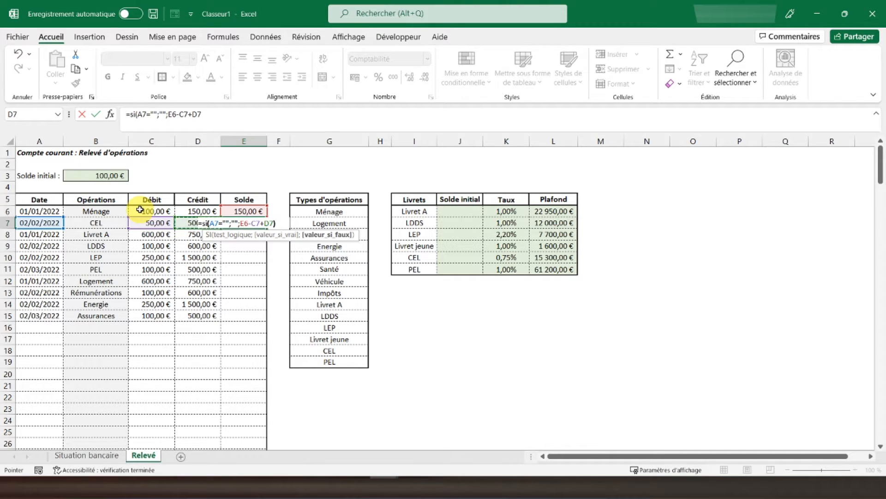
pyautogui.press('Return')
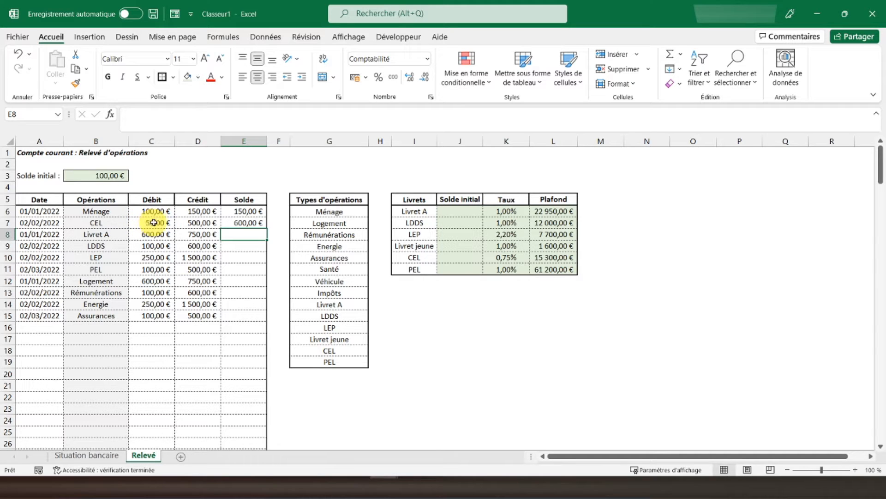
# - Copy the balance formula from E7 and paste only the formula into E8:E200 of the Solde column
pyautogui.click(231, 223)
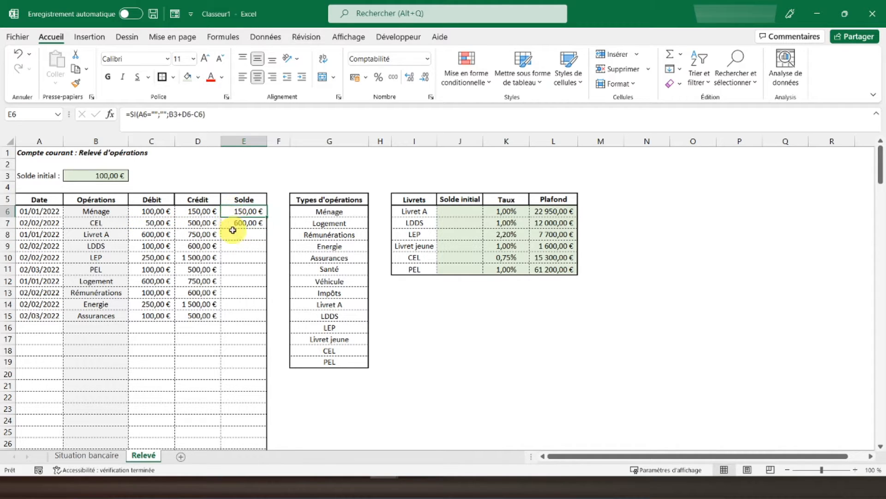
pyautogui.rightClick(240, 223)
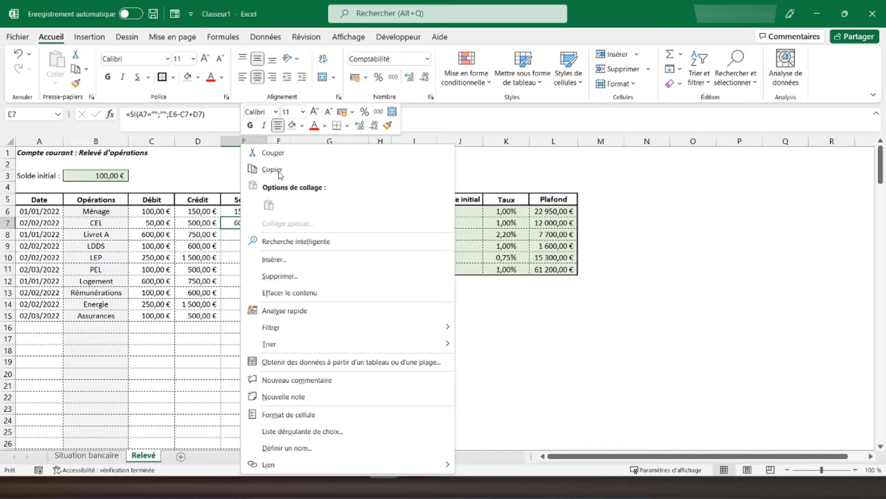
pyautogui.click(275, 172)
pyautogui.moveTo(237, 234); pyautogui.dragTo(238, 399)
pyautogui.scroll(-12, 254, 258)
pyautogui.rightClick(238, 400)
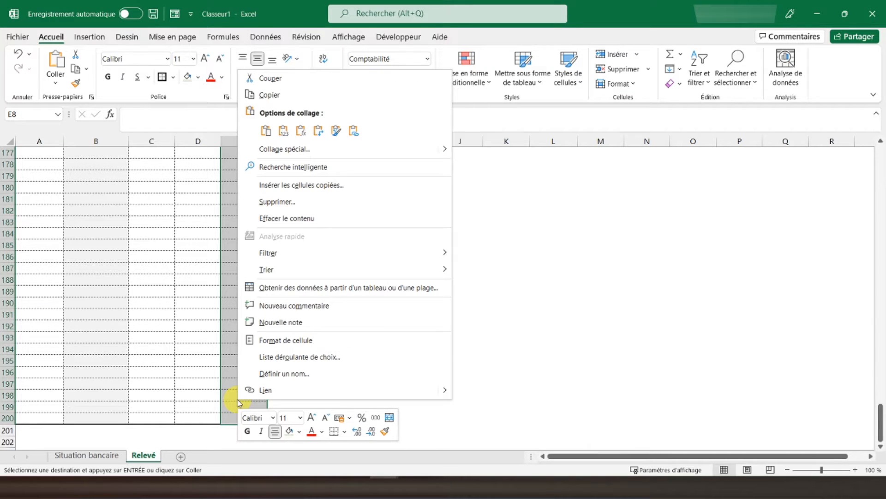
pyautogui.click(301, 131)
pyautogui.click(238, 316)
pyautogui.click(244, 332)
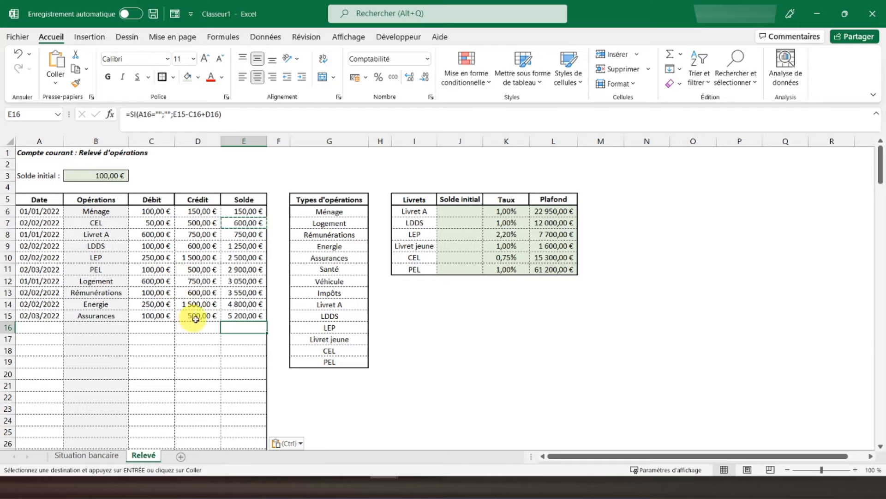
pyautogui.click(241, 314)
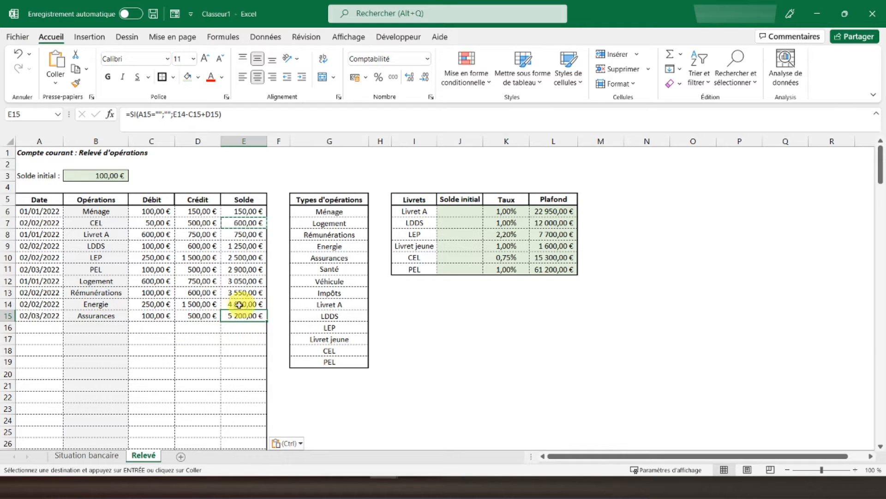
pyautogui.click(25, 154)
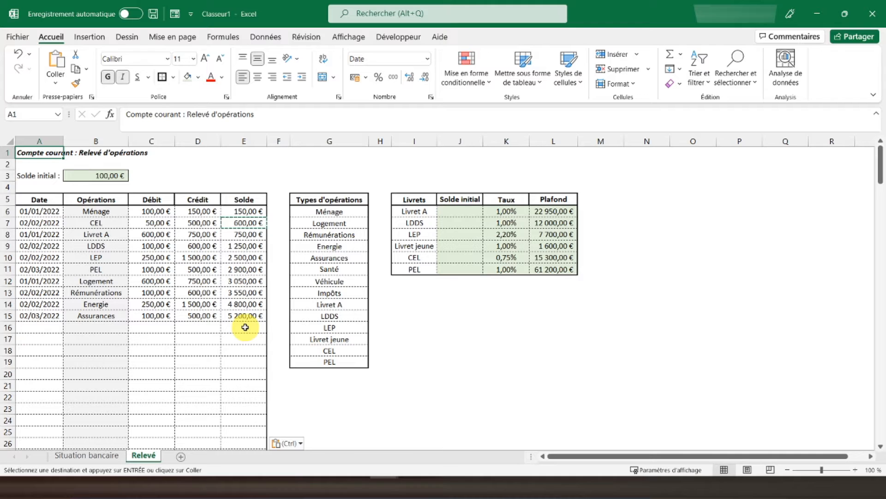
pyautogui.press('Escape')
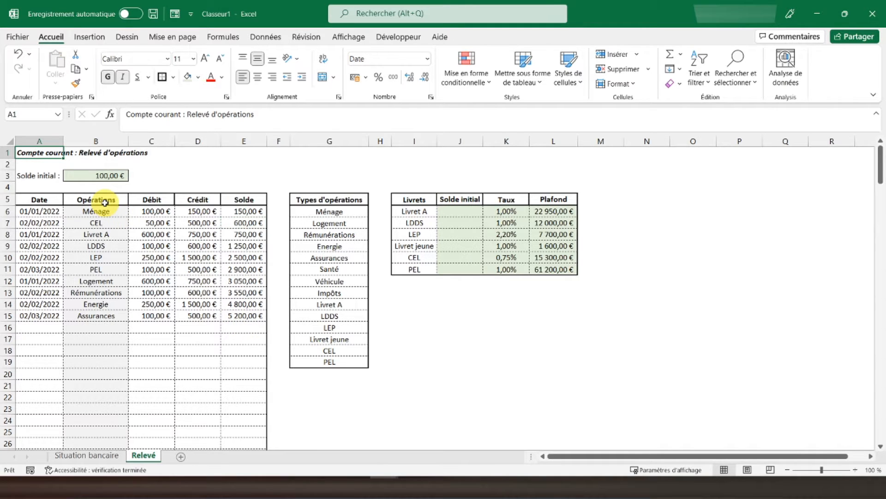
# - On the Situation bancaire sheet, add a validation list to R2 with source =$B$9:$M$9 and choose Janvier from it
pyautogui.click(83, 455)
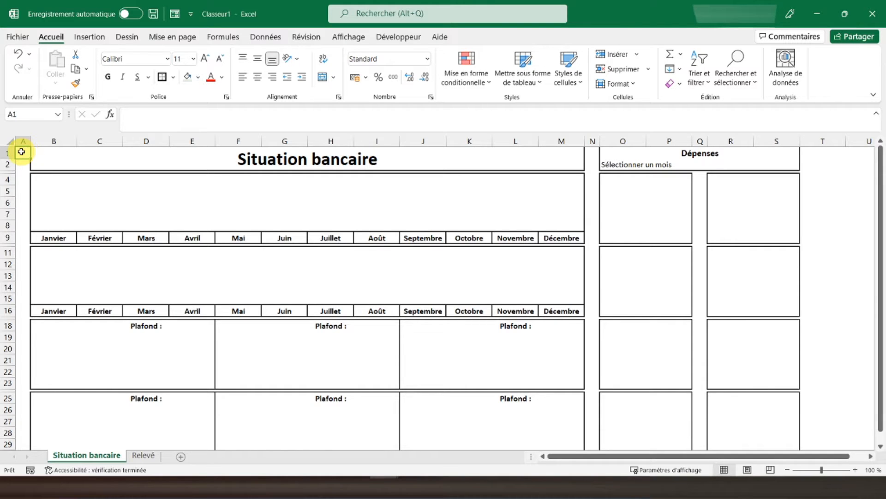
pyautogui.click(730, 166)
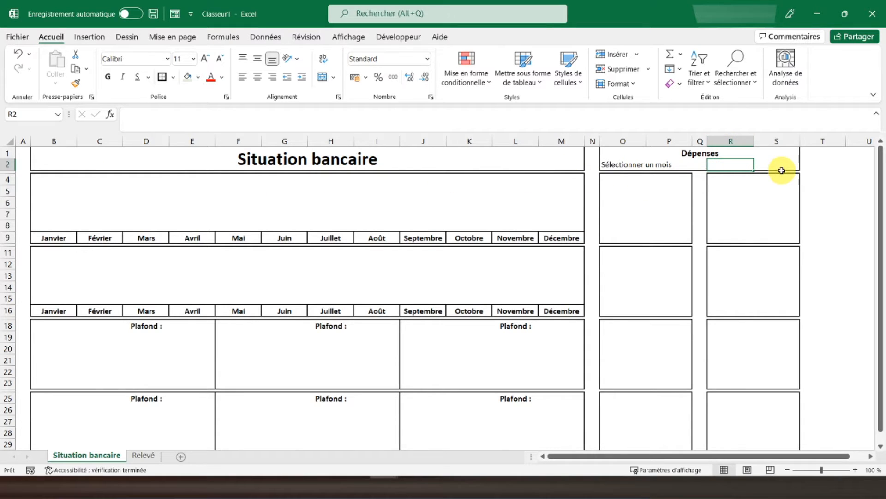
pyautogui.click(263, 43)
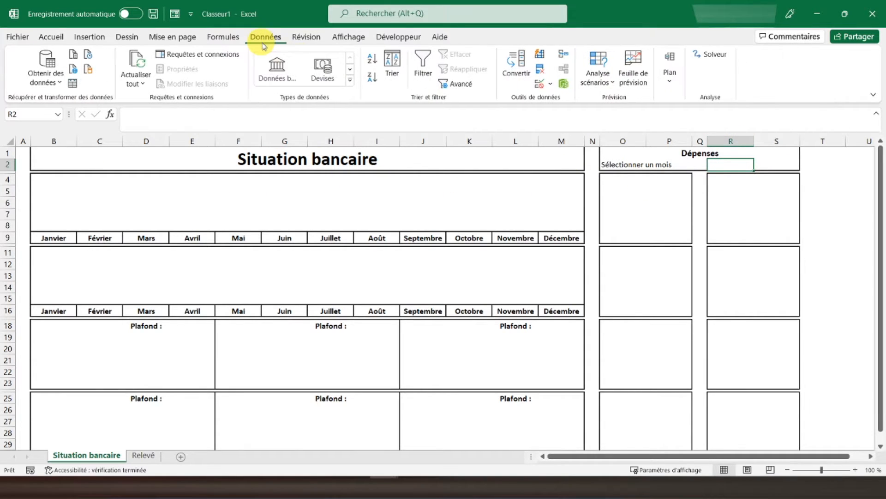
pyautogui.click(539, 86)
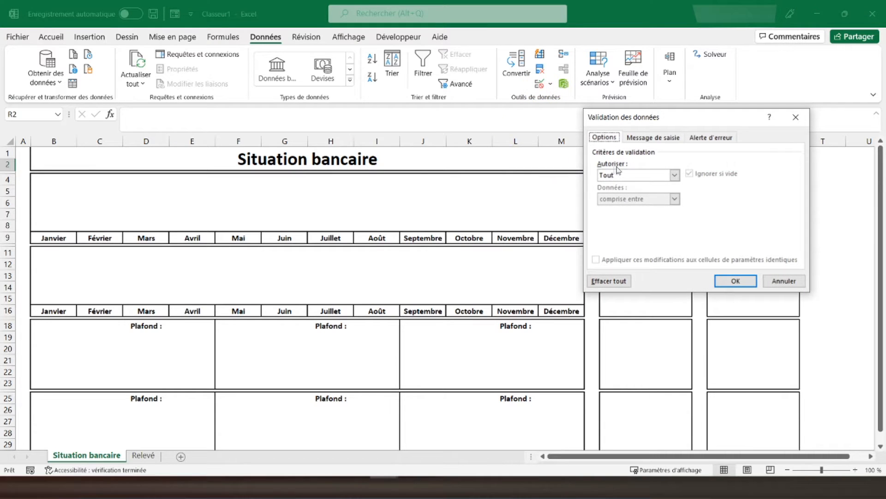
pyautogui.click(674, 175)
pyautogui.click(618, 210)
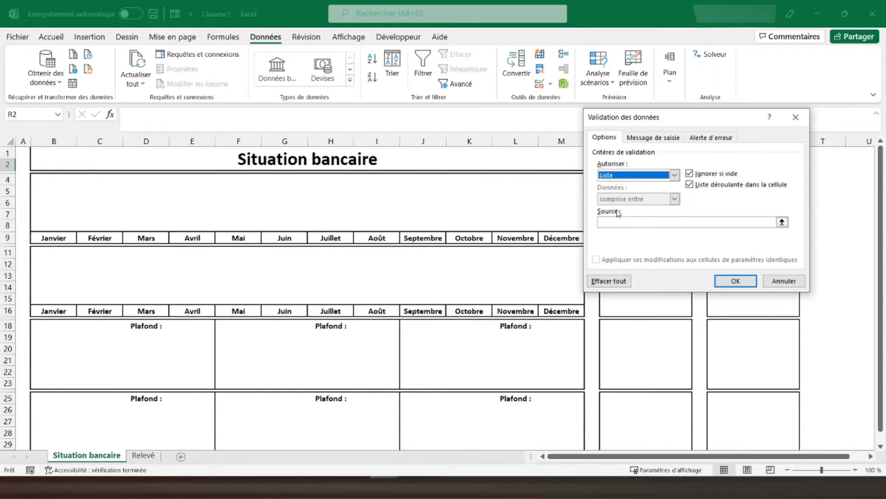
pyautogui.click(665, 222)
pyautogui.moveTo(56, 237); pyautogui.dragTo(564, 240)
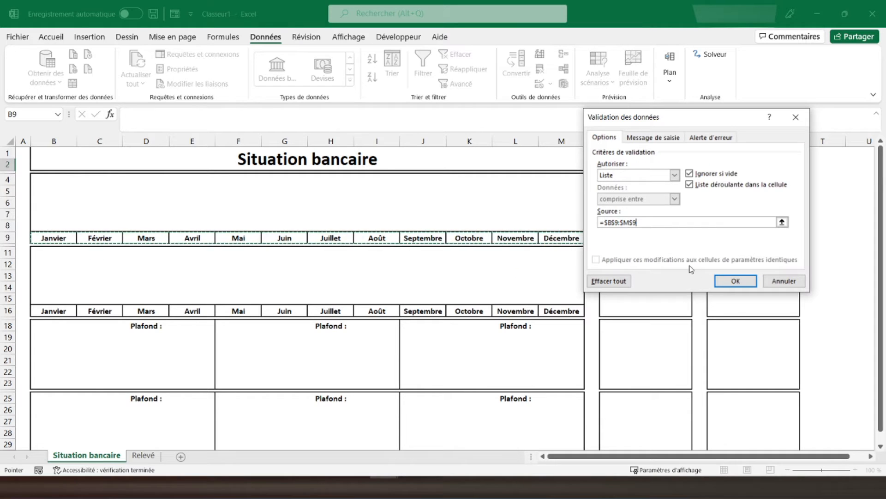
pyautogui.click(734, 281)
pyautogui.click(759, 165)
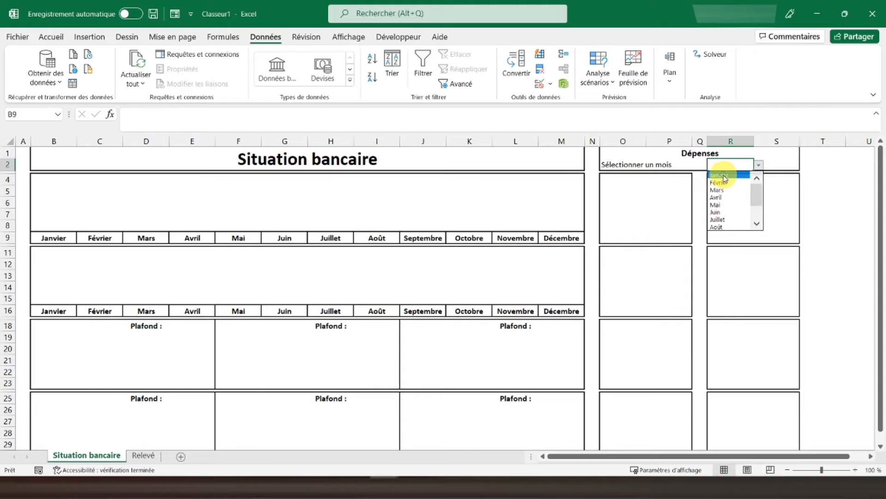
pyautogui.click(725, 175)
pyautogui.click(771, 165)
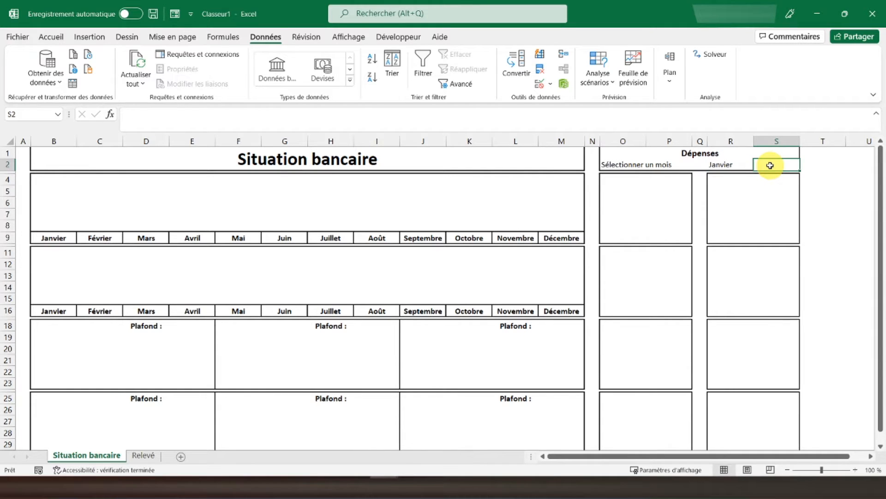
pyautogui.write('=re')
pyautogui.press('BackSpace')
pyautogui.press('BackSpace')
pyautogui.press('BackSpace')
pyautogui.press('Return')
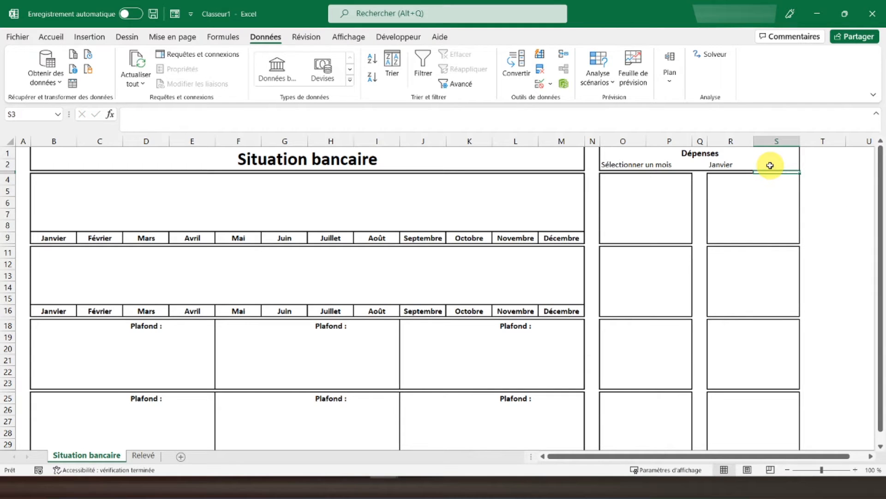
# - Enter 1 in B10 and fill it across to M10 as an incremented series numbering the months
pyautogui.click(66, 245)
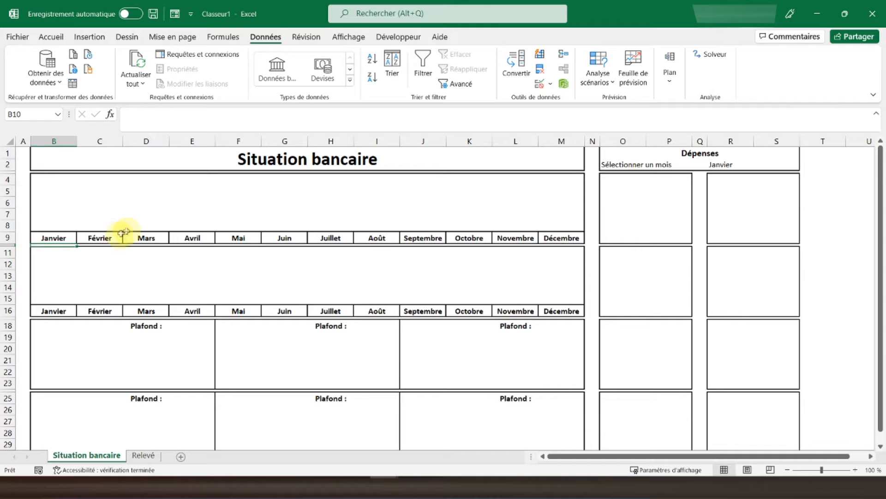
pyautogui.write('1')
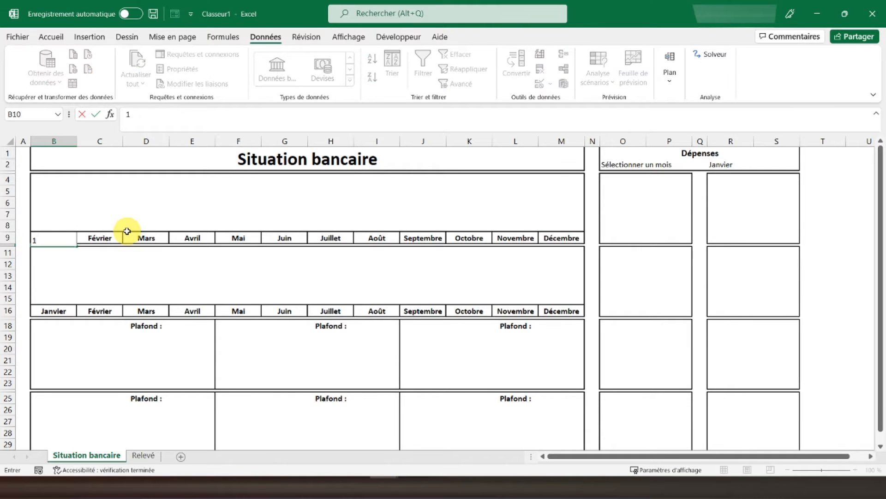
pyautogui.press('Tab')
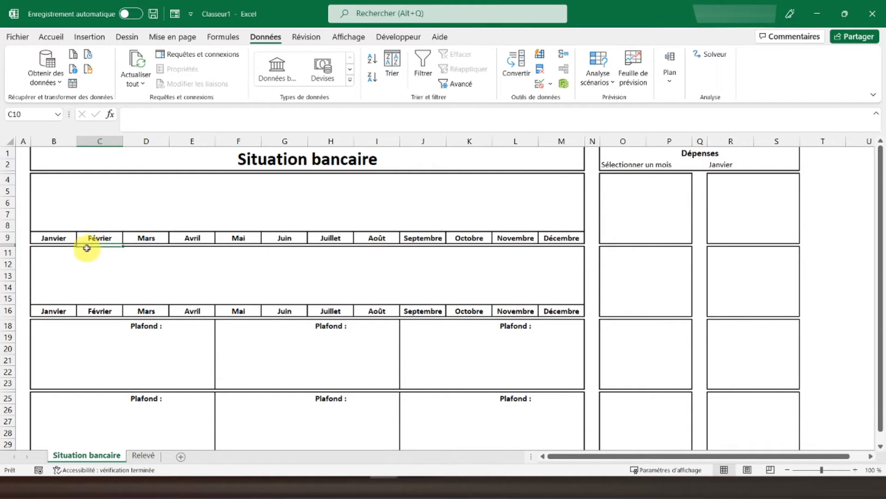
pyautogui.click(59, 245)
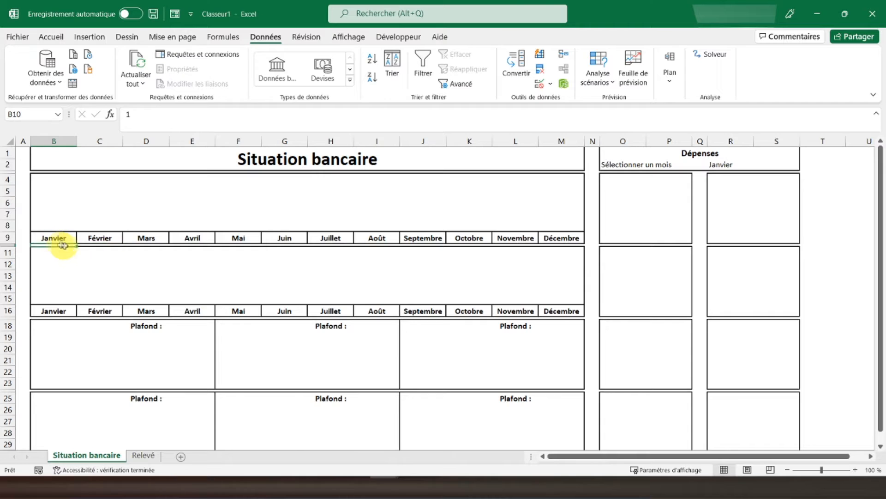
pyautogui.moveTo(77, 246); pyautogui.dragTo(572, 250)
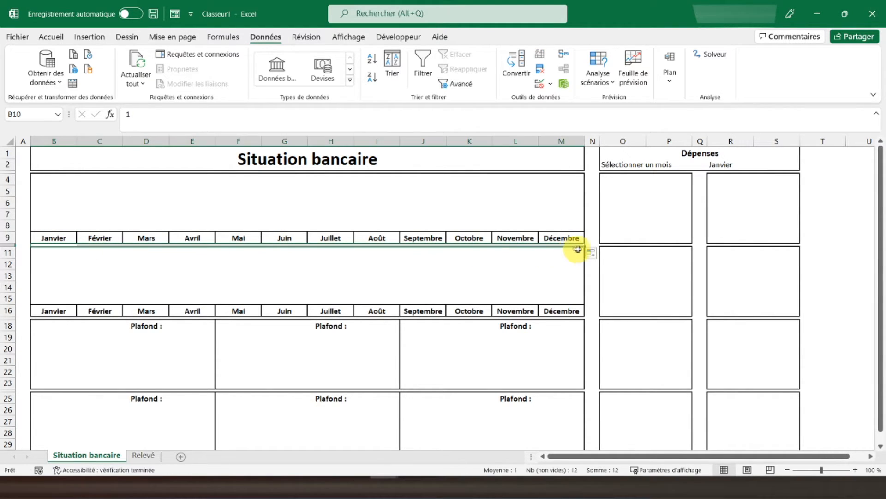
pyautogui.click(592, 253)
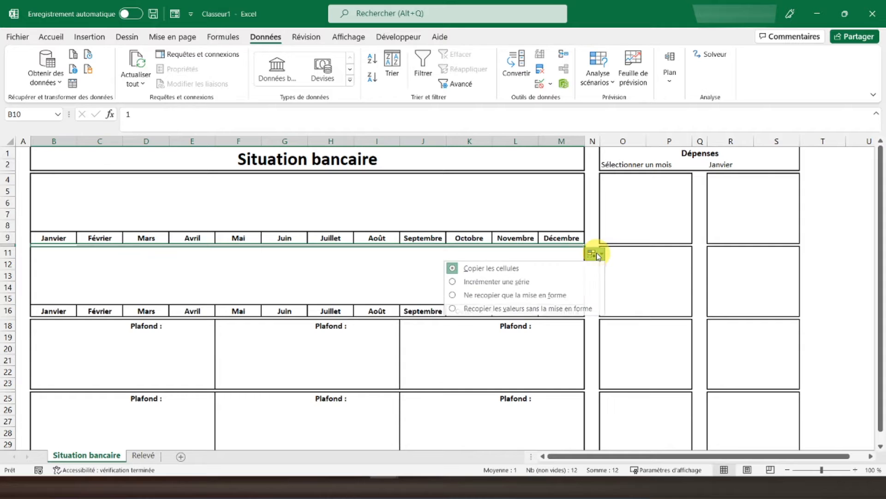
pyautogui.click(531, 282)
# - Set the font color of the month numbers in B10:M10 to white to hide them
pyautogui.click(46, 42)
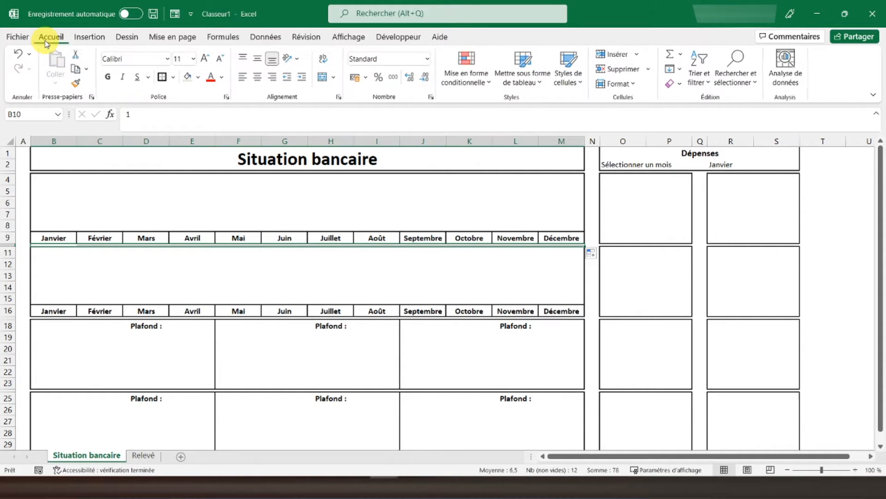
pyautogui.click(221, 77)
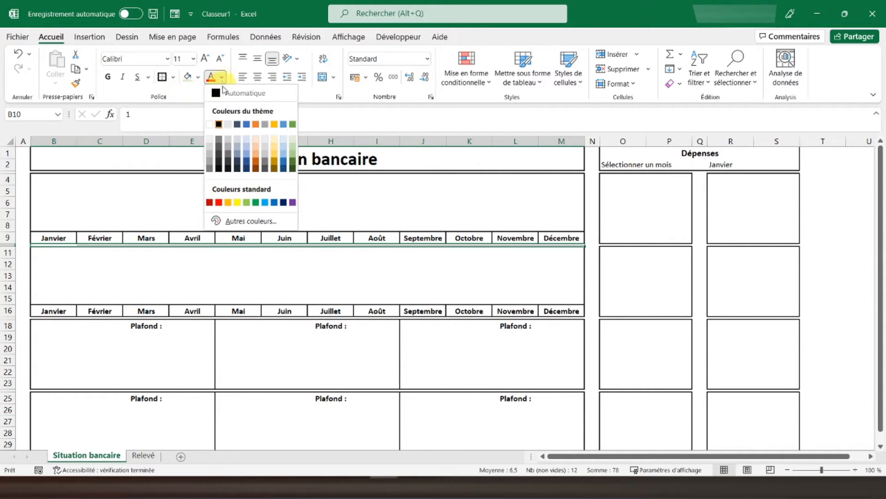
pyautogui.click(210, 125)
pyautogui.click(331, 285)
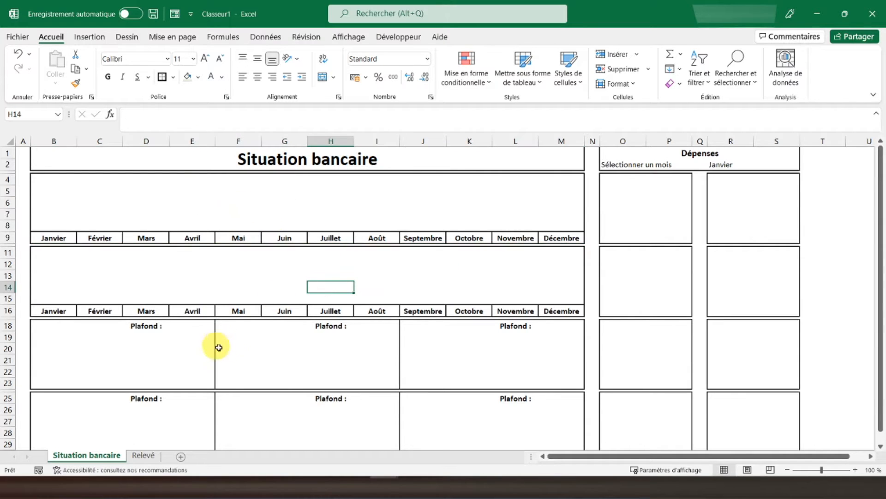
# - Center and bold the month selected in R2, and bold the Sélectionner un mois label in O2
pyautogui.click(785, 166)
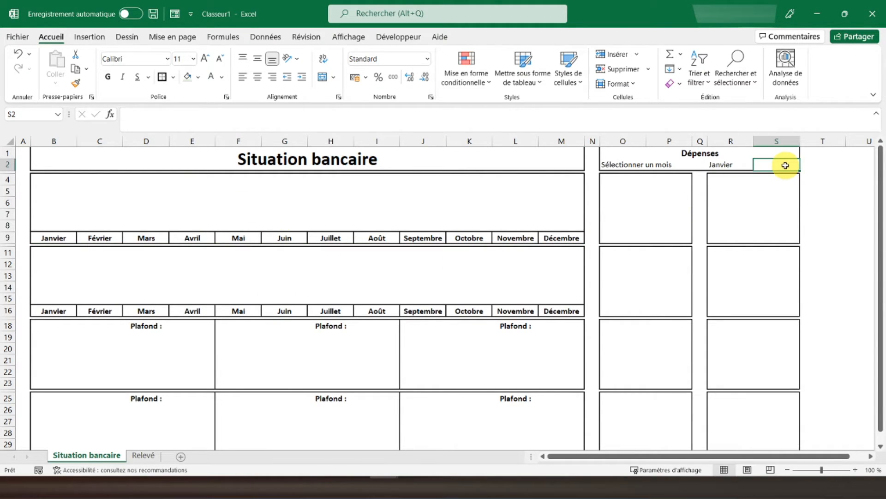
pyautogui.click(734, 164)
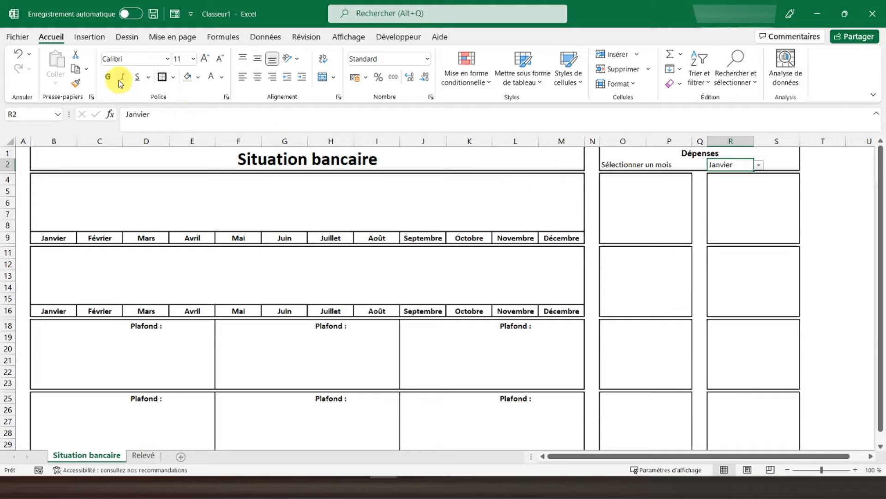
pyautogui.click(641, 165)
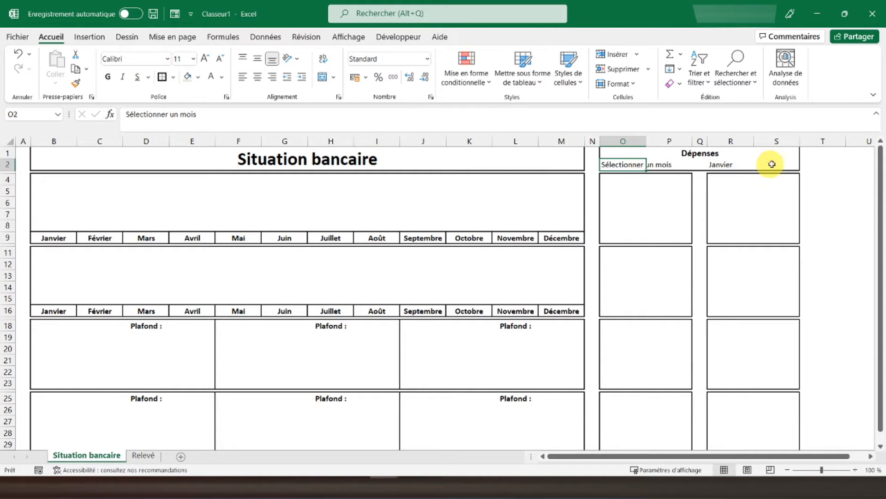
pyautogui.click(734, 167)
pyautogui.click(258, 77)
pyautogui.click(108, 77)
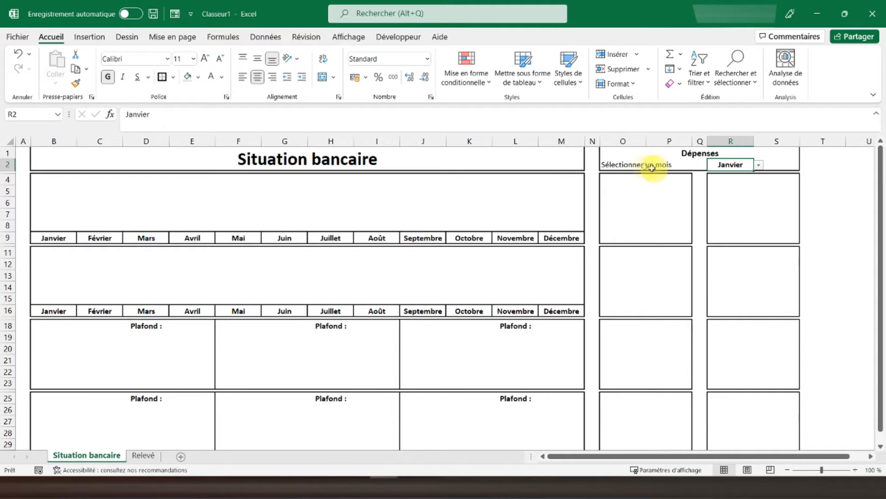
pyautogui.click(638, 165)
pyautogui.click(108, 76)
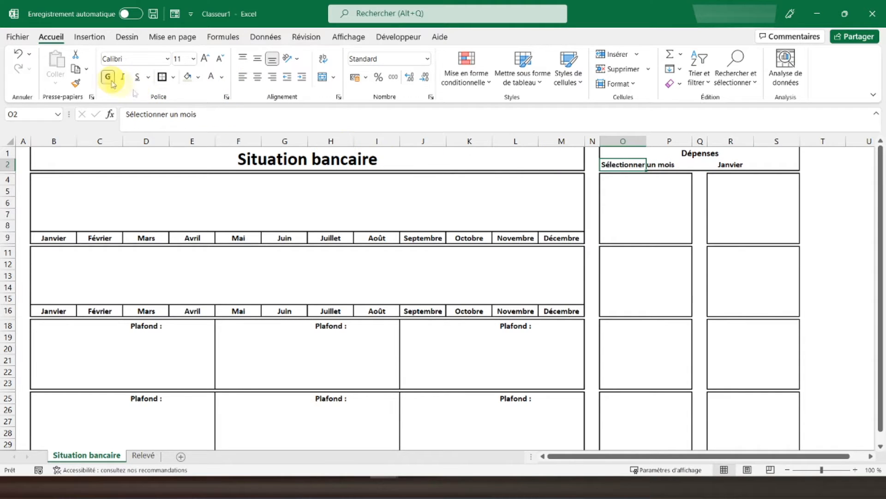
# - Enter =RECHERCHEH(R2;B9:M10;2;FAUX) in S2 to return the number of the selected month
pyautogui.click(785, 165)
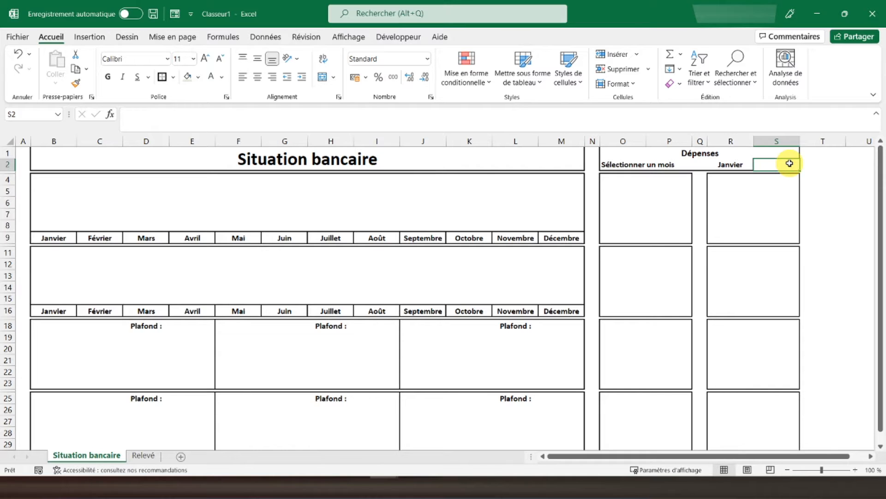
pyautogui.write('=')
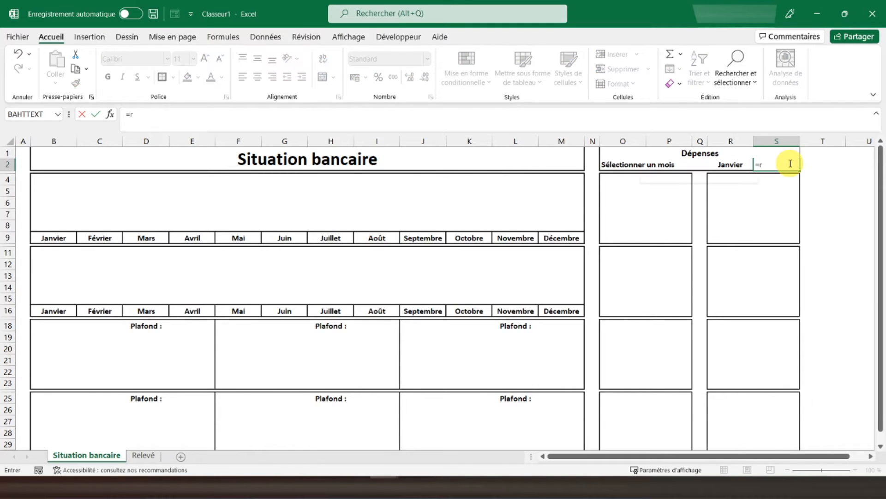
pyautogui.write('recherche')
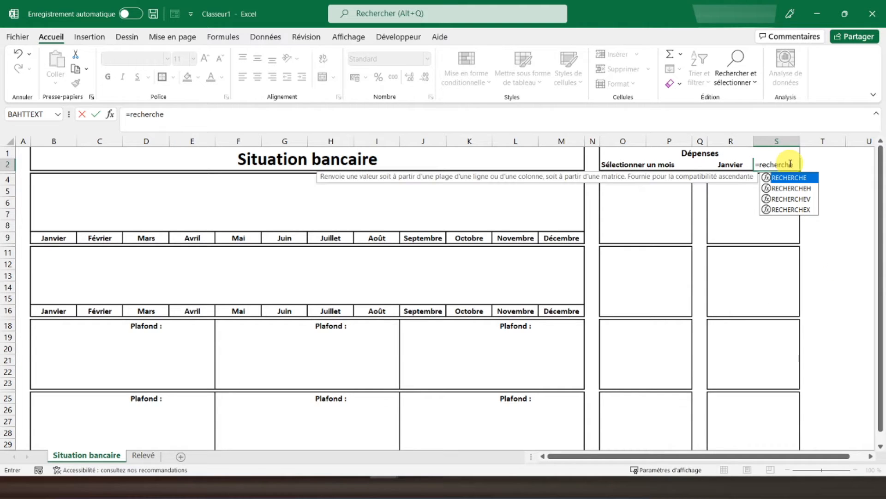
pyautogui.doubleClick(794, 188)
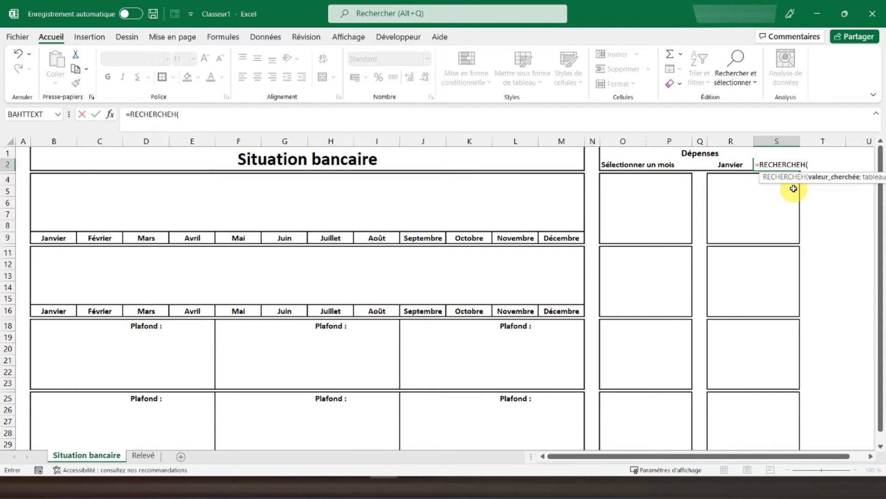
pyautogui.click(734, 168)
pyautogui.write(';')
pyautogui.moveTo(53, 239); pyautogui.dragTo(560, 249)
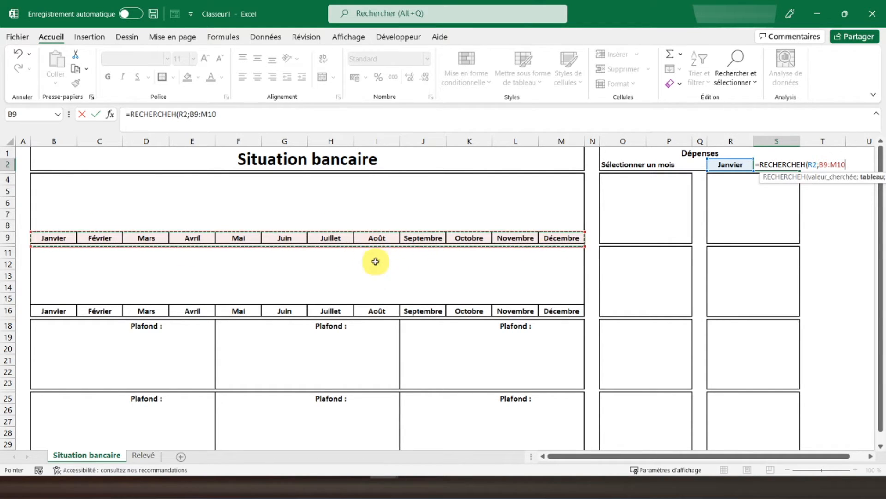
pyautogui.write(';')
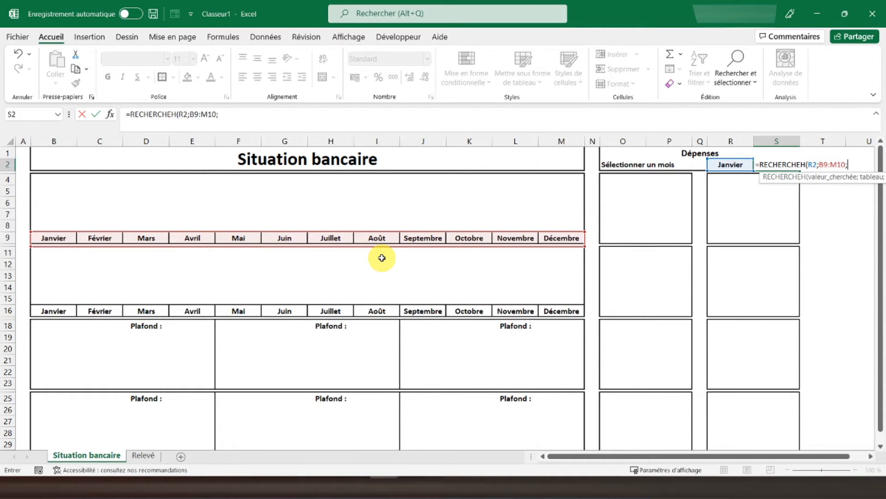
pyautogui.write('2;')
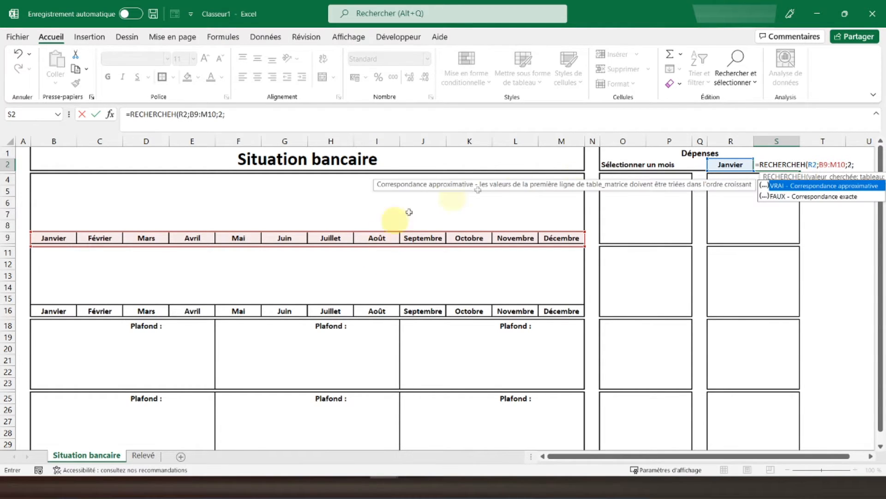
pyautogui.doubleClick(784, 197)
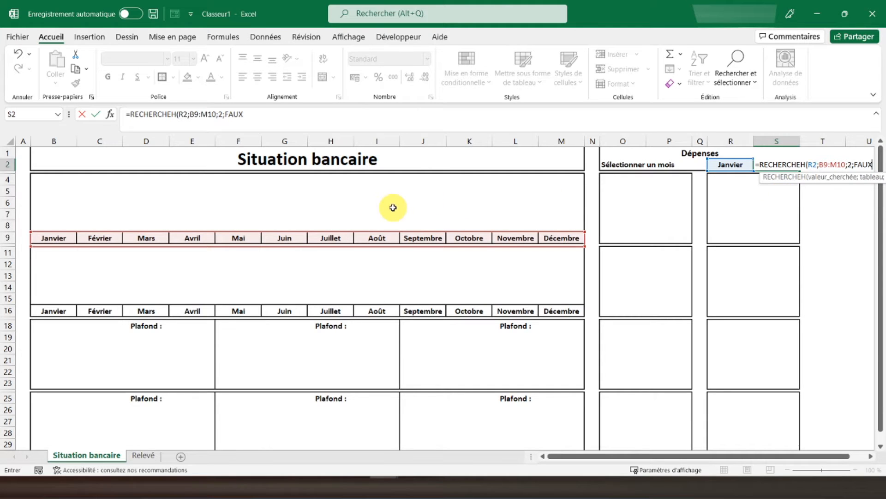
pyautogui.write(')')
pyautogui.press('Return')
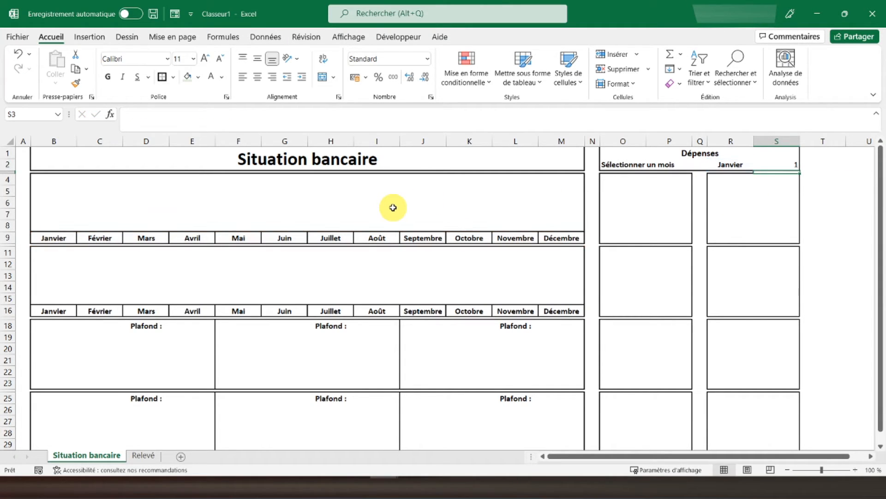
# - Choose Août from the month list in R2 to test the month number lookup
pyautogui.click(762, 165)
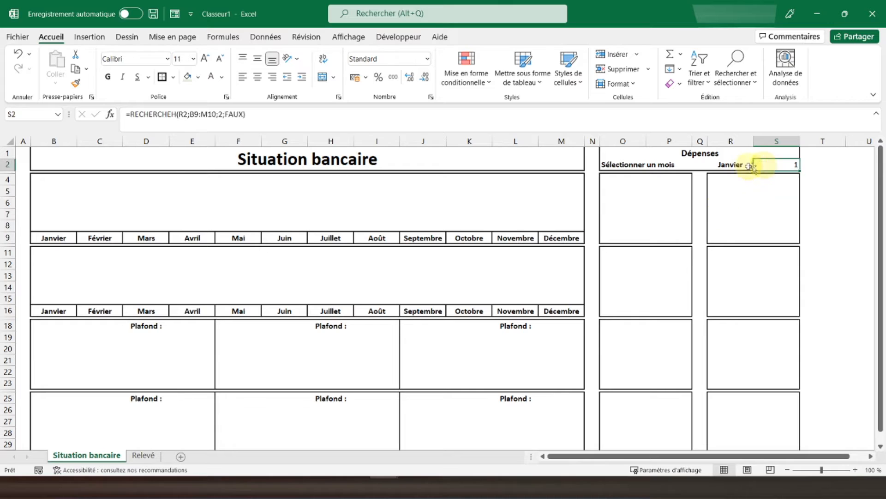
pyautogui.click(739, 167)
pyautogui.click(758, 165)
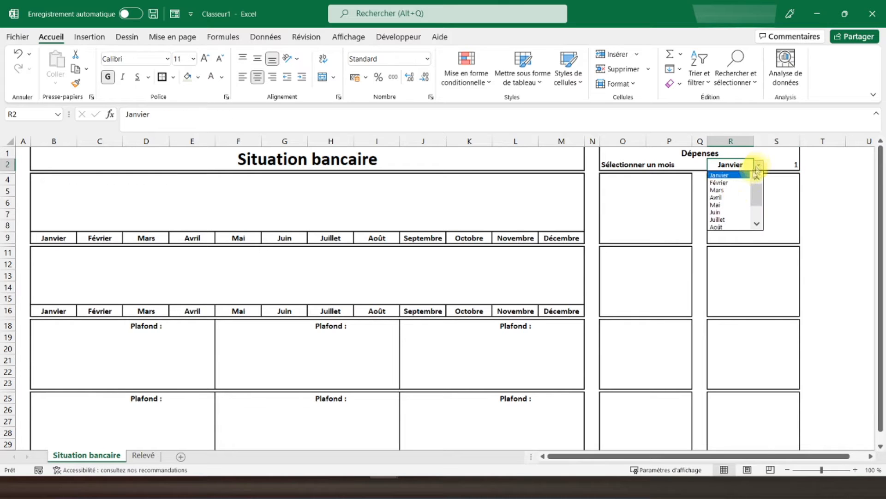
pyautogui.click(729, 226)
# - Center the month number in S2 and set its font color to white to hide it
pyautogui.click(781, 166)
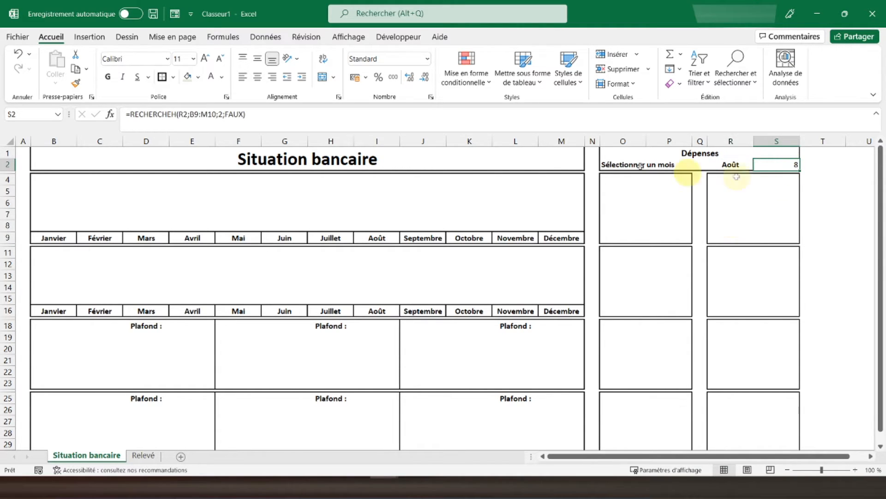
pyautogui.click(259, 78)
pyautogui.click(212, 77)
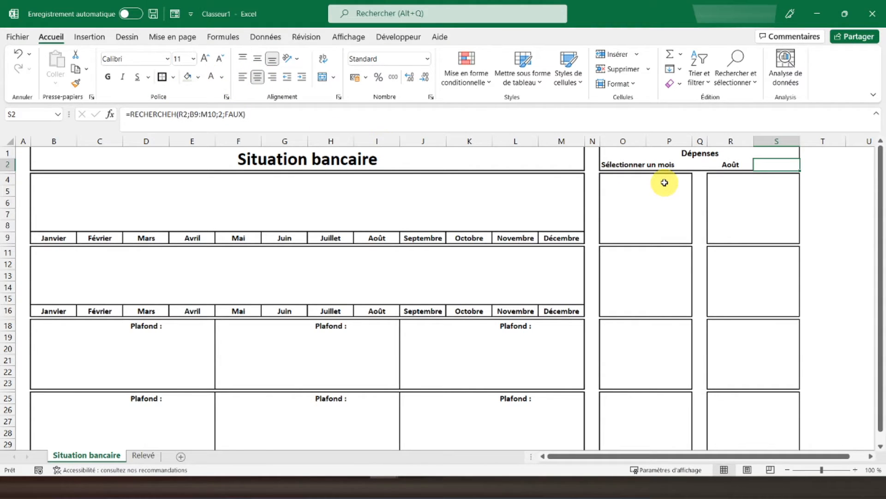
# - Merge and center O4:P4, and do the same for R4:S4, in the first two Dépenses boxes
pyautogui.click(658, 206)
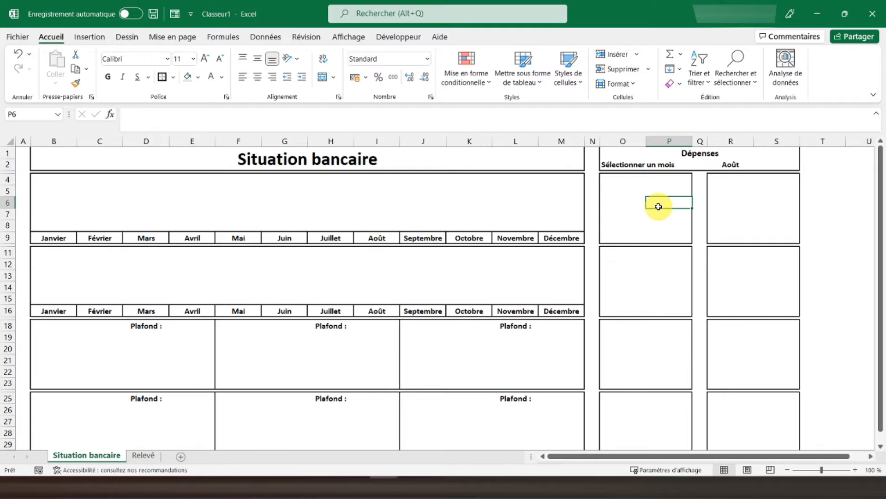
pyautogui.click(616, 195)
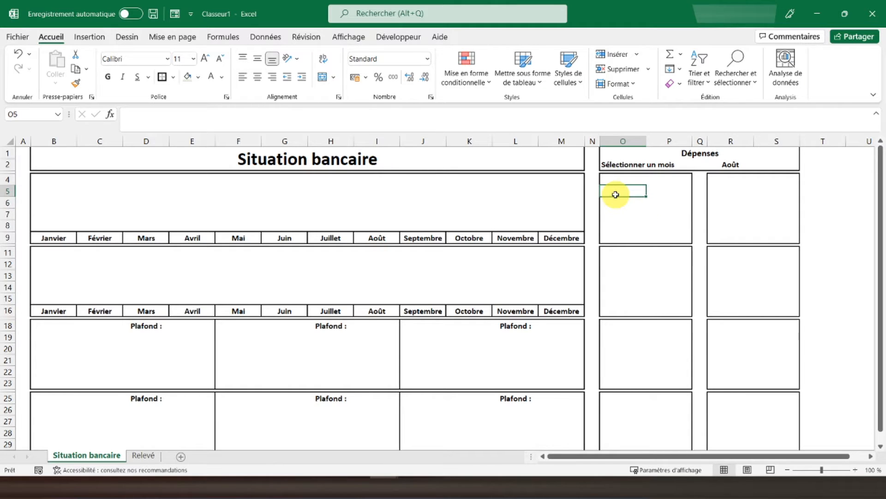
pyautogui.click(616, 177)
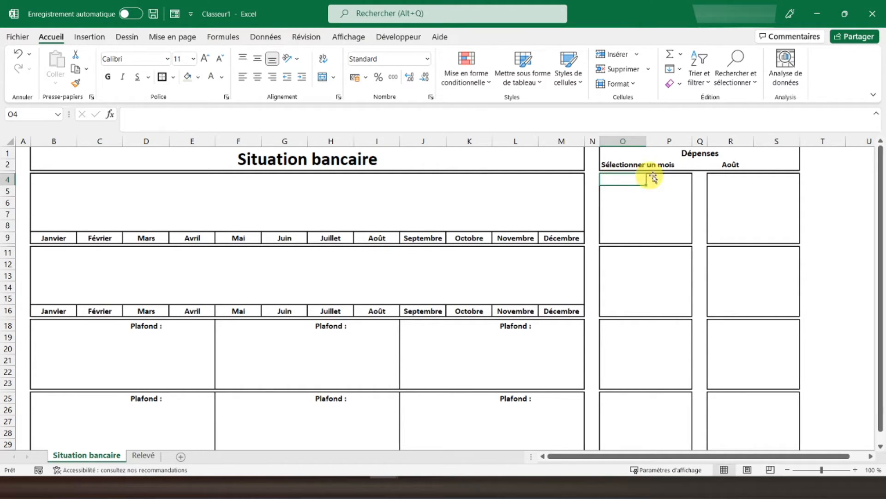
pyautogui.click(674, 179)
pyautogui.moveTo(624, 183); pyautogui.dragTo(675, 177)
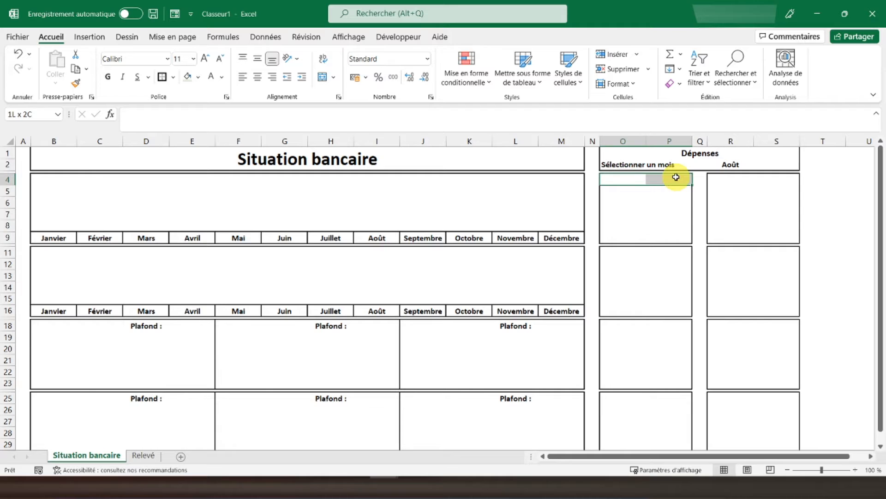
pyautogui.click(322, 81)
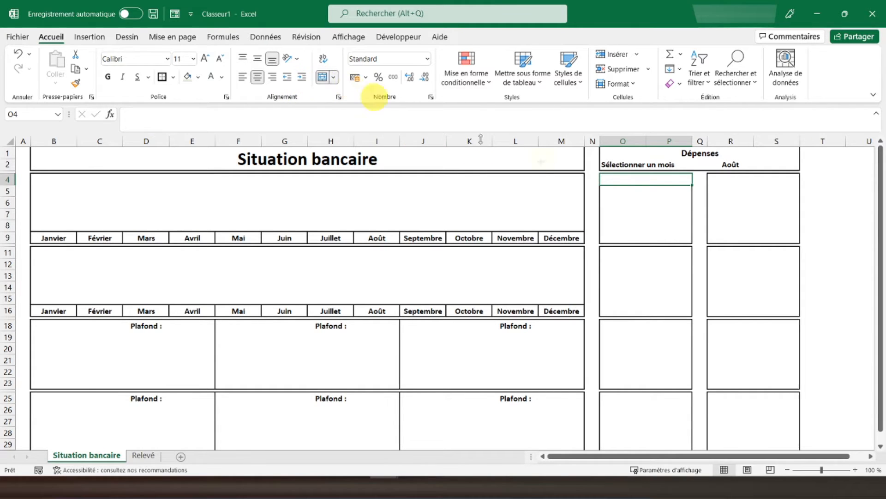
pyautogui.moveTo(730, 179); pyautogui.dragTo(781, 178)
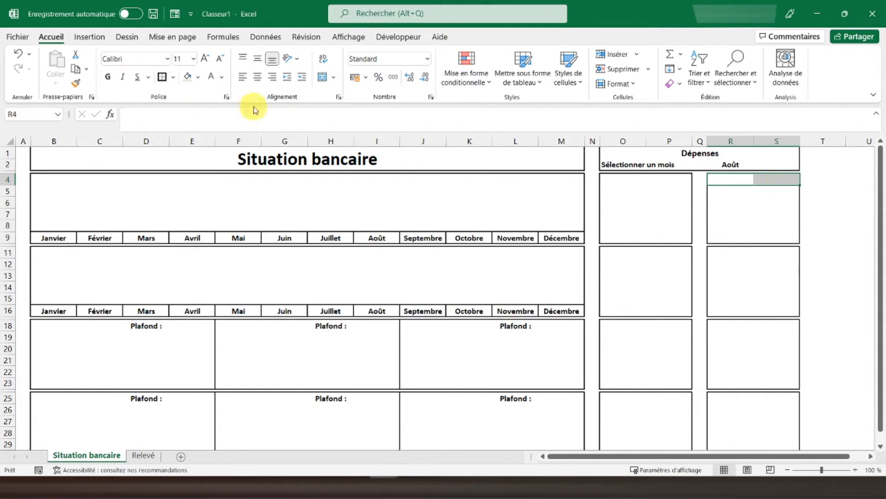
pyautogui.click(328, 83)
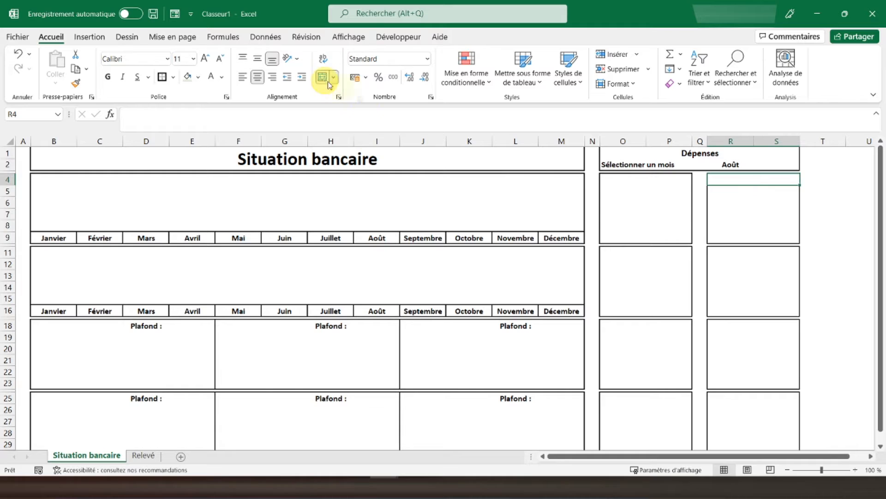
# - Link the merged cell O4 to the Ménage operation type with =Relevé!G6
pyautogui.click(648, 178)
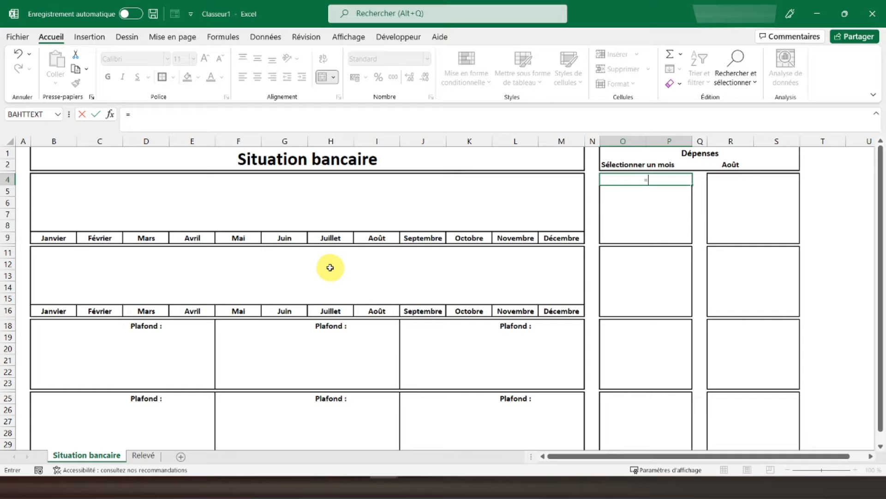
pyautogui.click(143, 455)
pyautogui.click(333, 213)
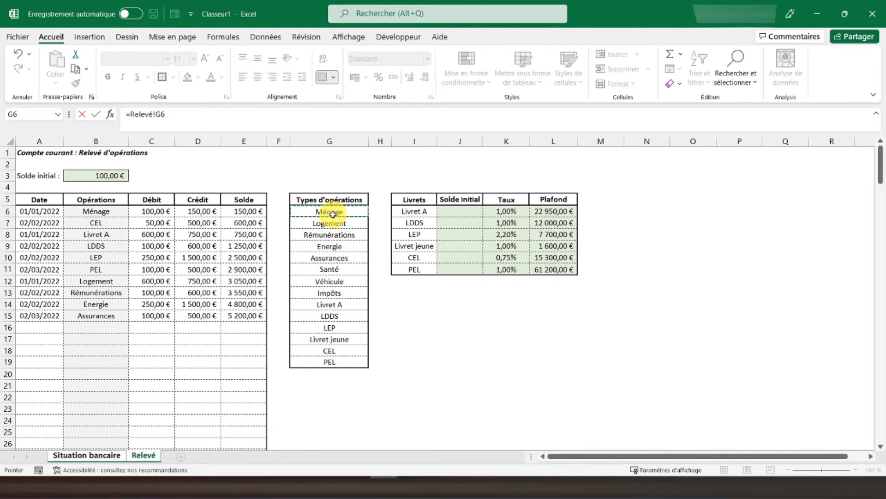
pyautogui.press('Return')
# - Link the merged cell R4 to the Logement operation type with =Relevé!G7
pyautogui.click(725, 181)
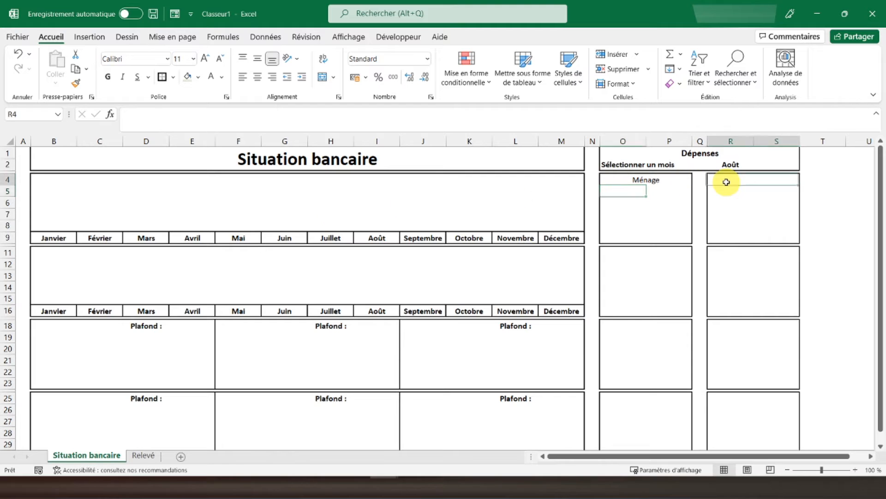
pyautogui.write('=')
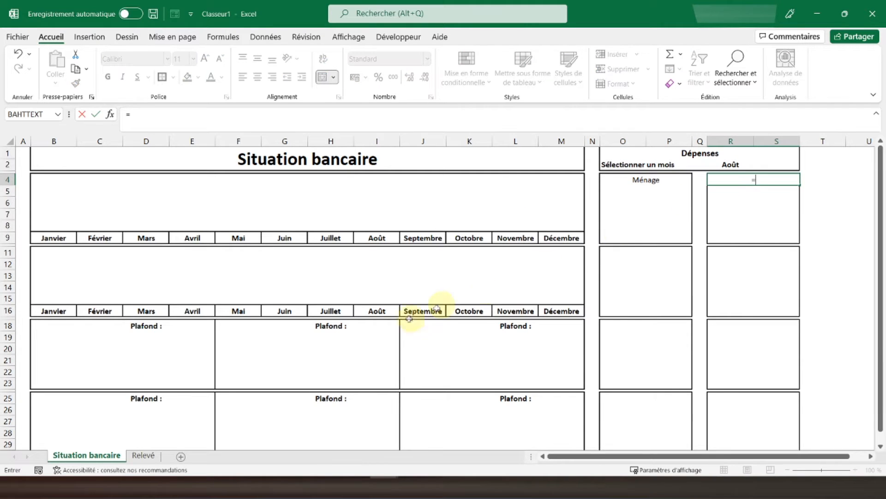
pyautogui.click(147, 455)
pyautogui.click(329, 226)
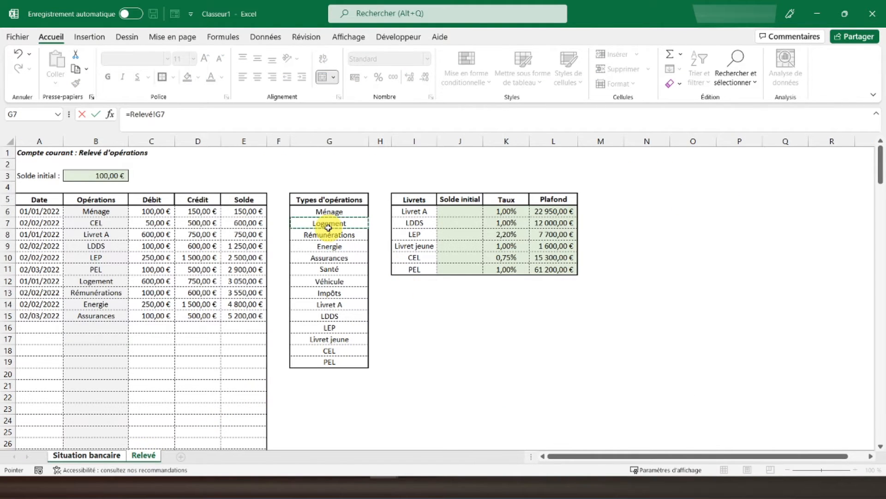
pyautogui.press('Return')
# - Merge and center O11:P11 and link it to the Rémunérations operation type with =Relevé!G8
pyautogui.click(633, 181)
pyautogui.click(645, 211)
pyautogui.moveTo(624, 252); pyautogui.dragTo(670, 250)
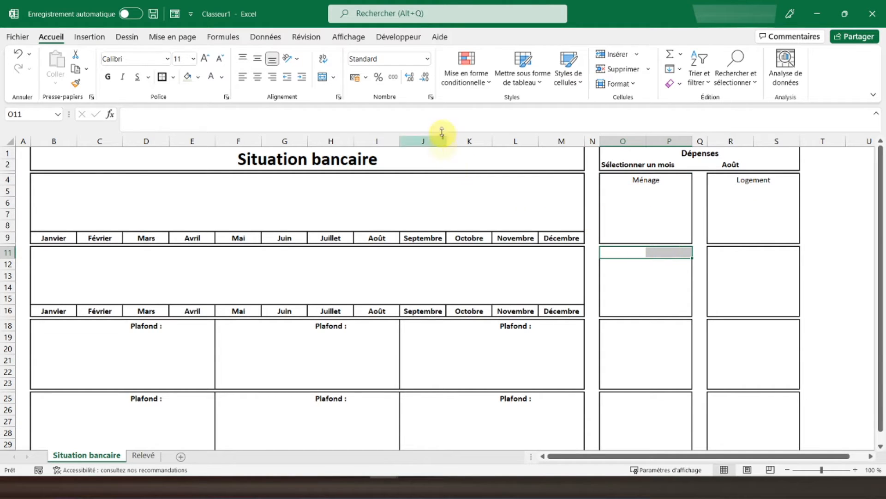
pyautogui.click(323, 78)
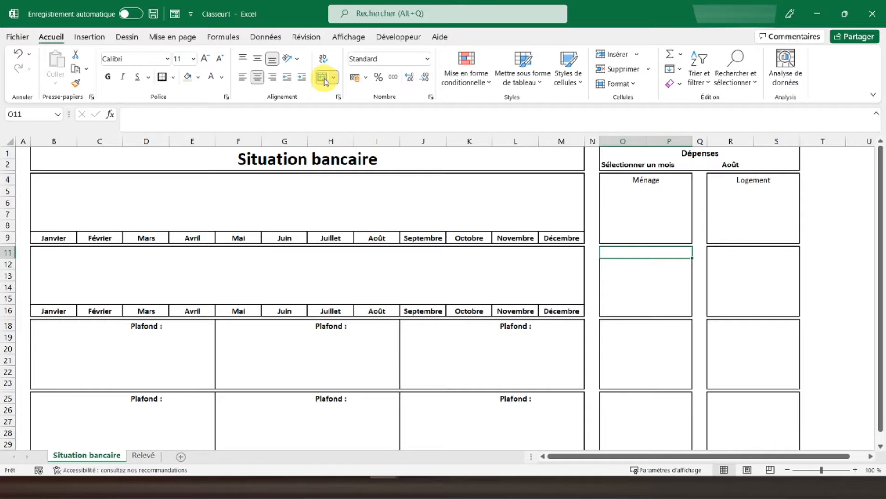
pyautogui.write('=')
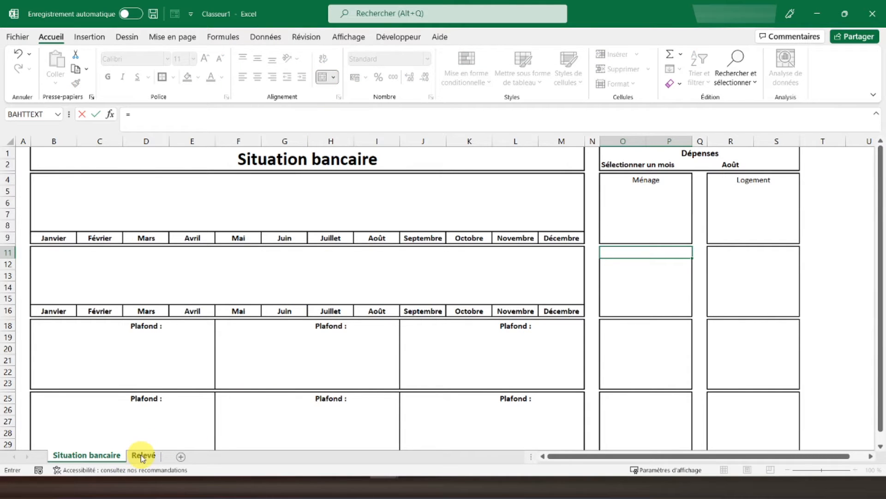
pyautogui.click(143, 456)
pyautogui.click(331, 235)
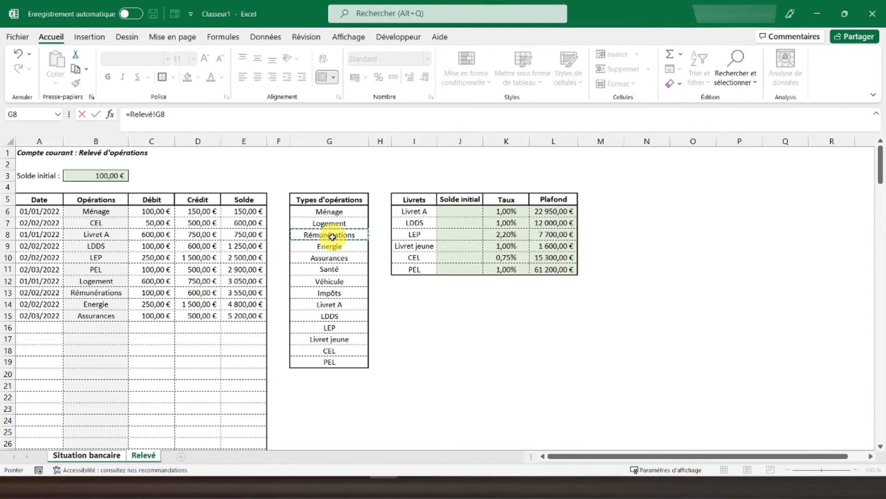
pyautogui.press('Return')
# - Merge and center R11:S11 and link it to the Energie operation type with =Relevé!G9
pyautogui.moveTo(730, 251); pyautogui.dragTo(787, 253)
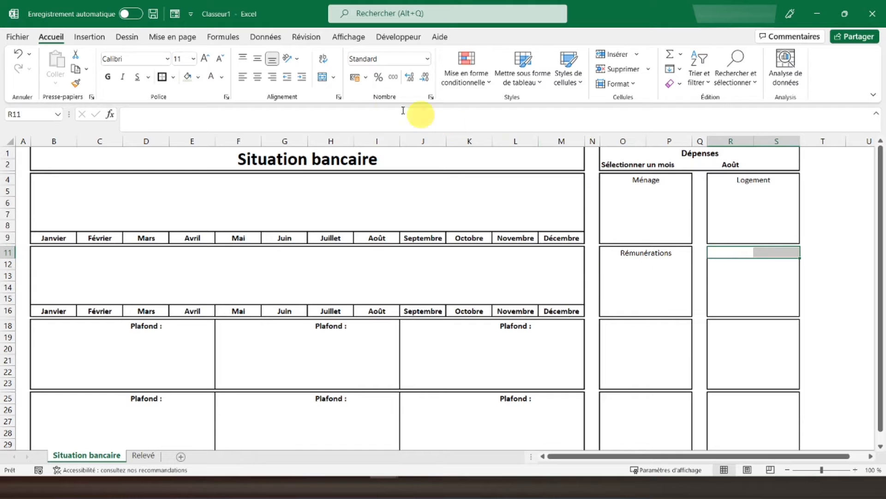
pyautogui.click(322, 77)
pyautogui.write('=')
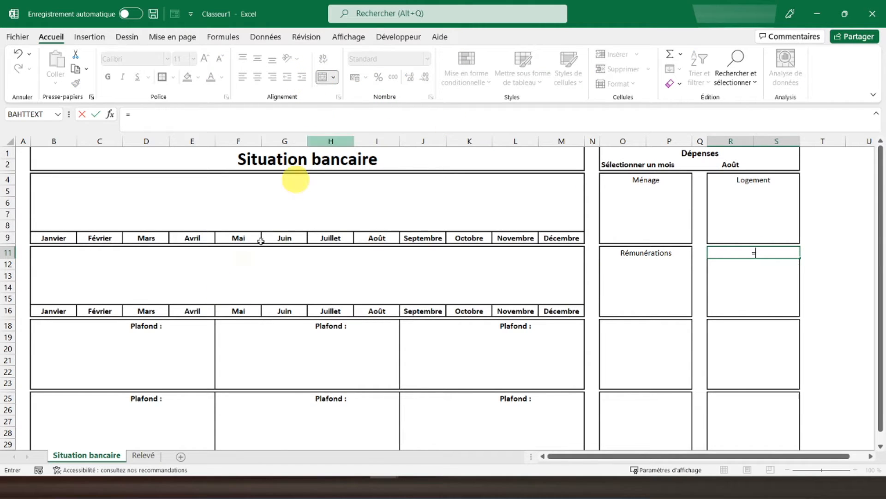
pyautogui.click(144, 454)
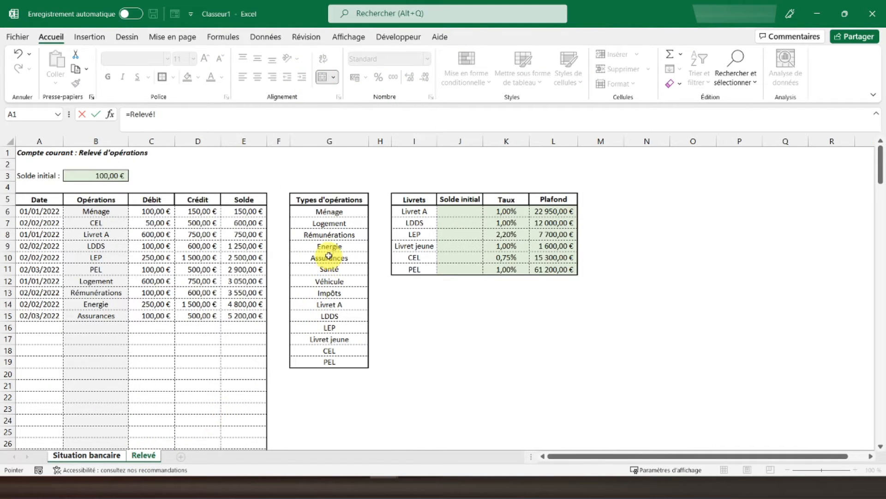
pyautogui.press('Return')
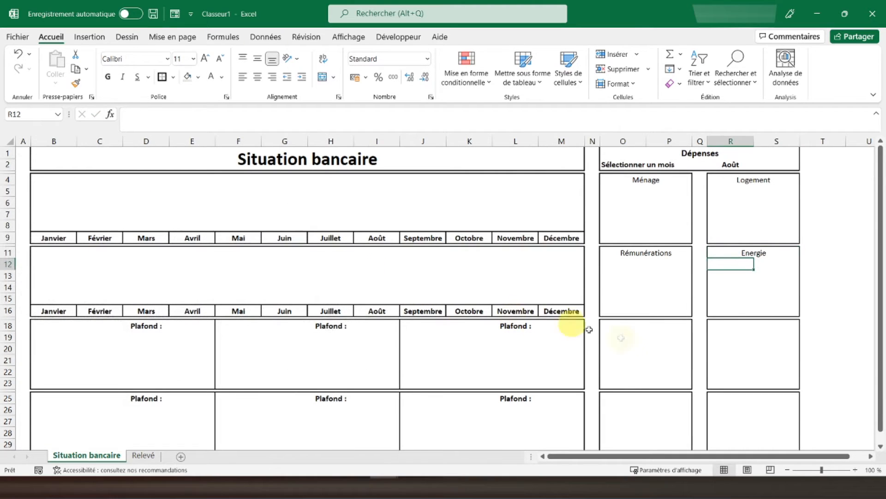
# - Merge and center O18:P18 and link it to the Assurances operation type with =Relevé!G10
pyautogui.moveTo(629, 327); pyautogui.dragTo(671, 319)
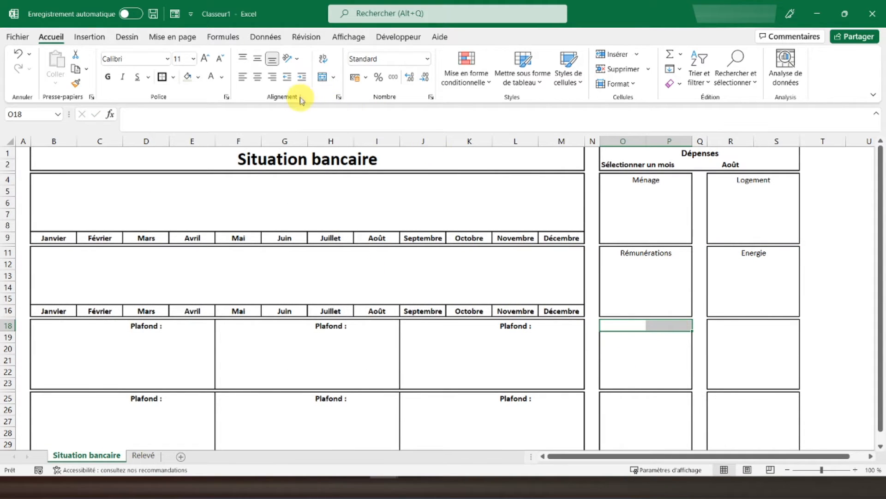
pyautogui.click(322, 77)
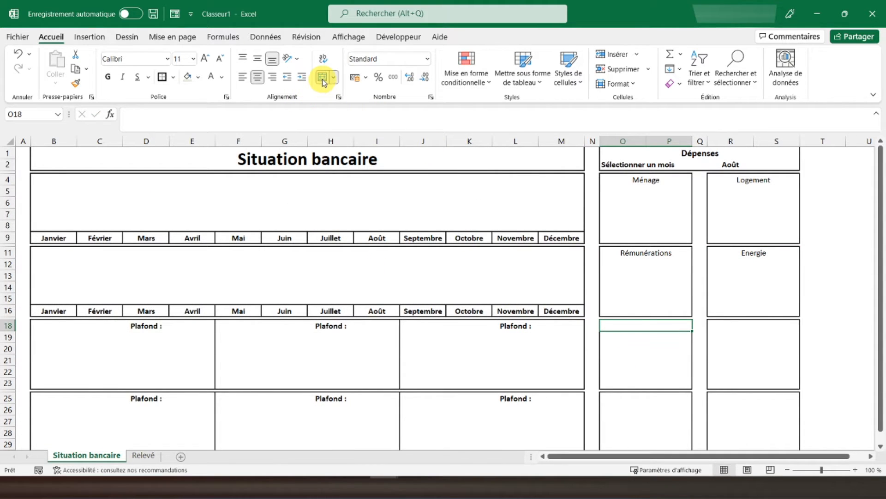
pyautogui.click(258, 116)
pyautogui.write('=')
pyautogui.click(143, 455)
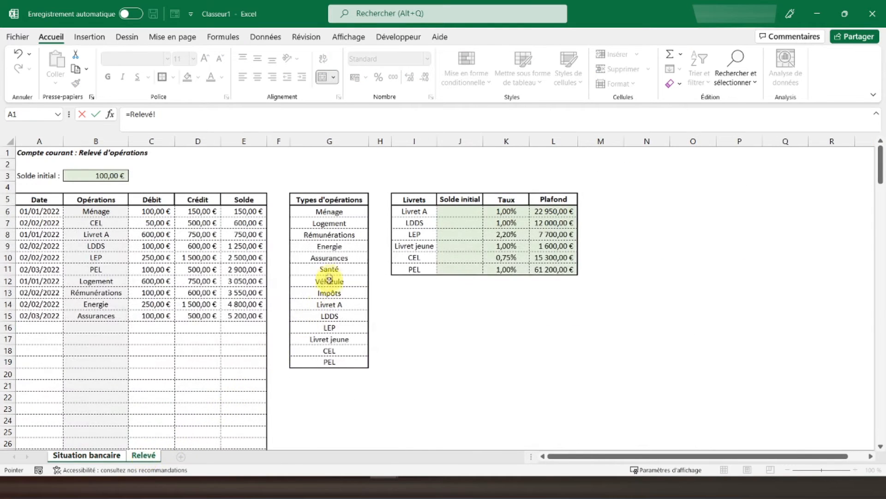
pyautogui.click(327, 257)
pyautogui.press('Return')
# - Merge and center R18:S18 and link it to the Santé operation type with =Relevé!G11
pyautogui.moveTo(730, 325); pyautogui.dragTo(767, 325)
pyautogui.click(319, 78)
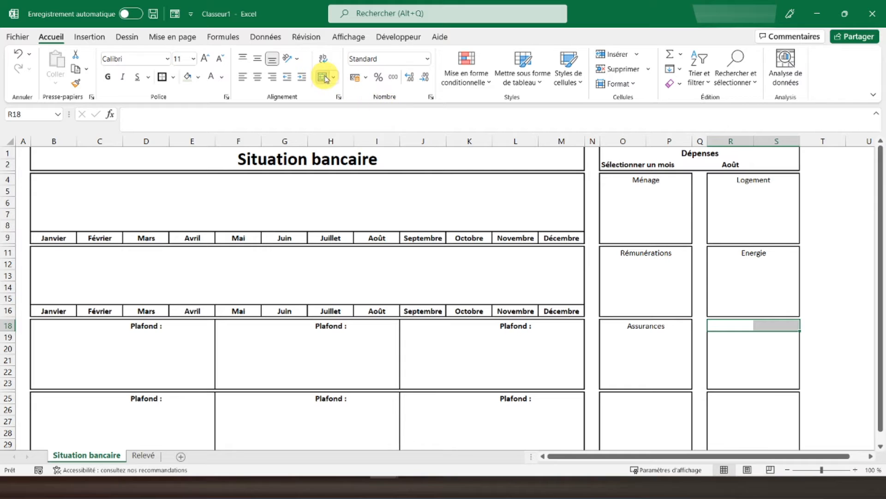
pyautogui.write('=')
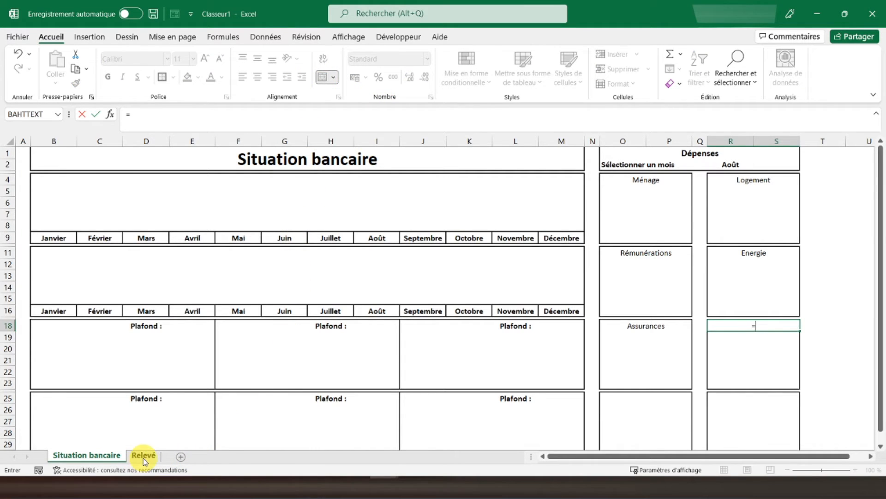
pyautogui.click(142, 457)
pyautogui.click(333, 270)
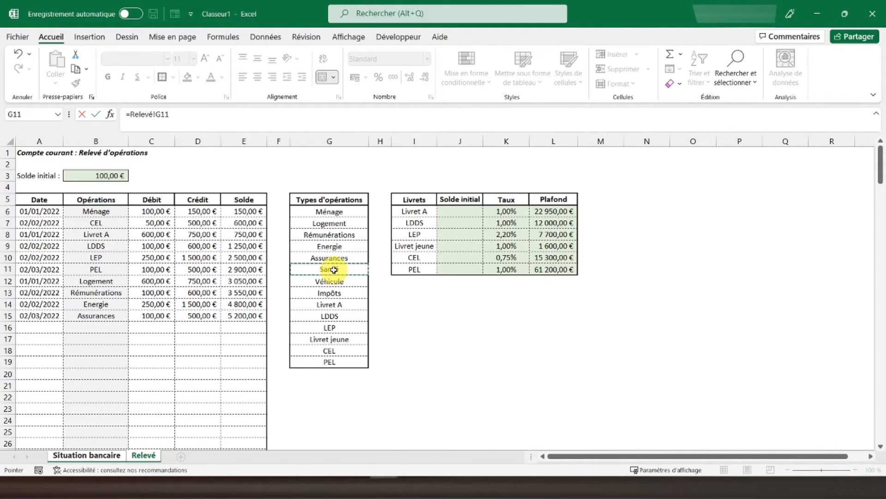
pyautogui.press('Return')
# - Merge and center O25:P25 and link it to the Véhicule operation type with =Relevé!G12
pyautogui.scroll(-1, 627, 365)
pyautogui.moveTo(621, 369); pyautogui.dragTo(655, 370)
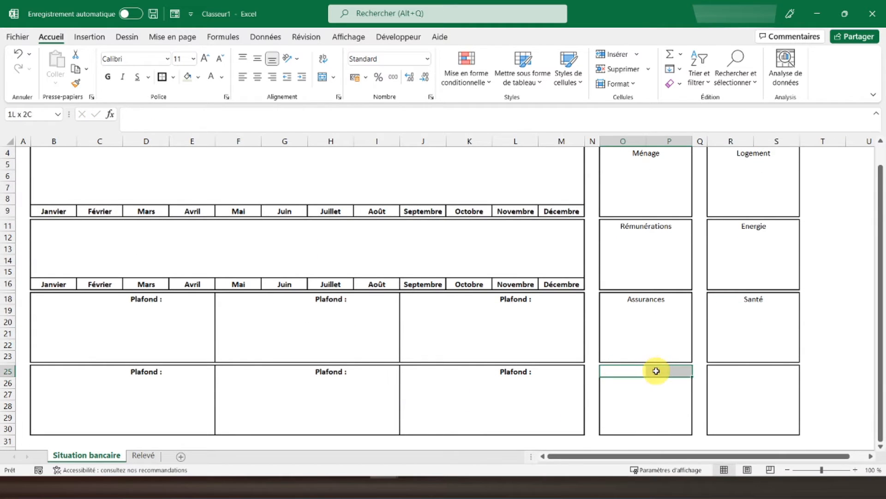
pyautogui.click(322, 78)
pyautogui.write('=')
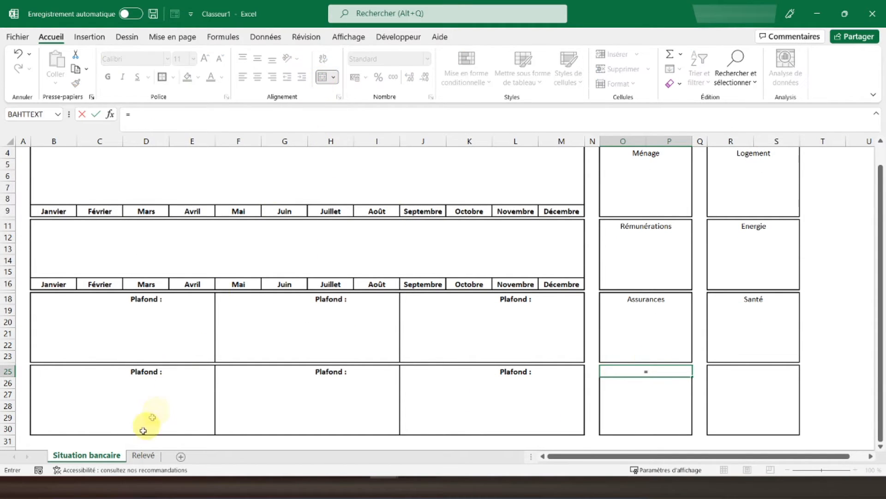
pyautogui.click(143, 456)
pyautogui.click(330, 282)
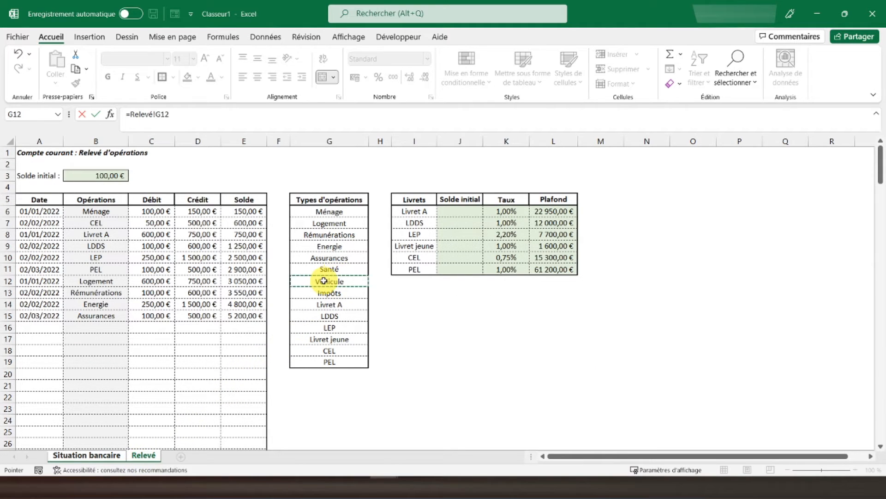
pyautogui.press('Return')
# - Merge and center R25:S25 in the last Dépenses box
pyautogui.moveTo(728, 370); pyautogui.dragTo(775, 369)
pyautogui.click(322, 77)
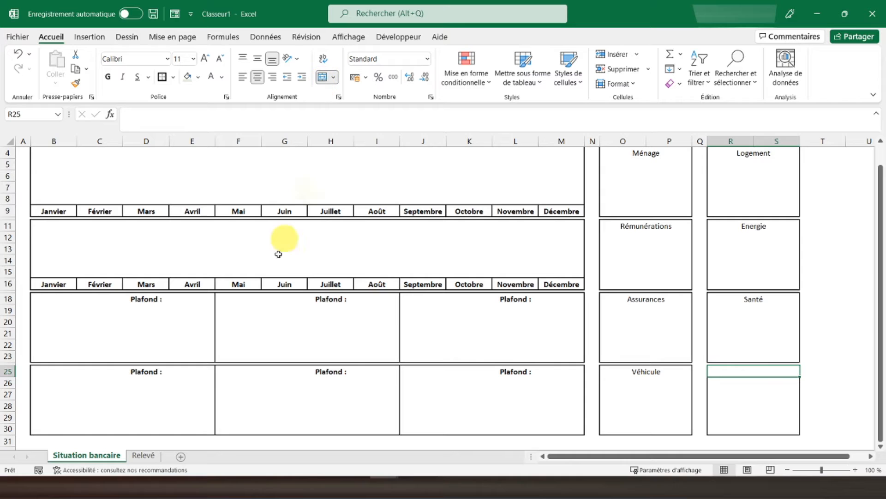
pyautogui.click(146, 455)
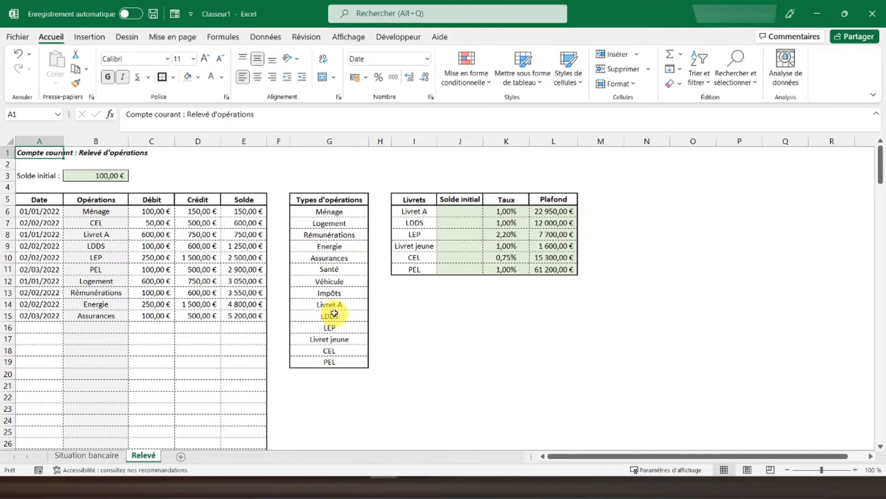
pyautogui.click(332, 296)
pyautogui.press('Down')
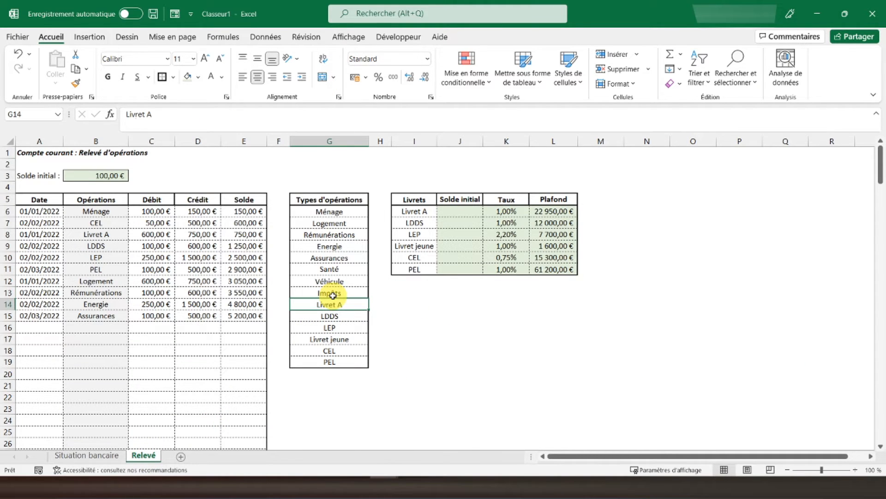
pyautogui.click(196, 316)
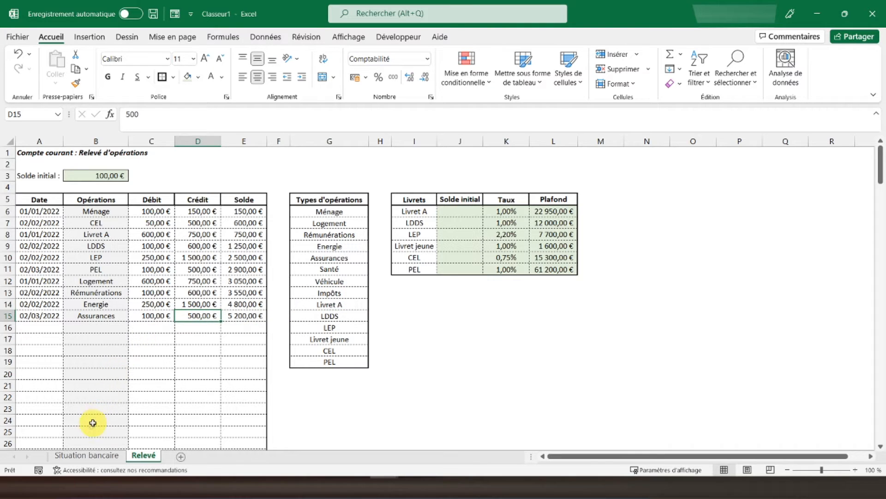
pyautogui.click(98, 456)
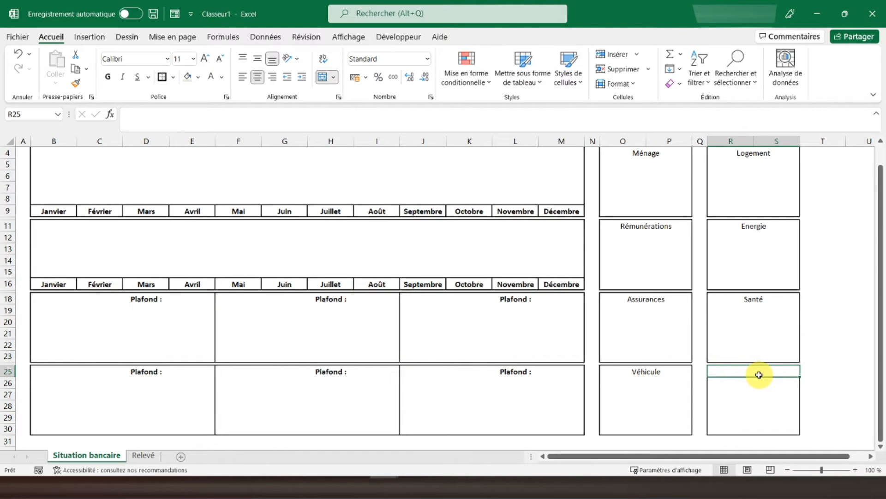
# - Link the merged cell R25 to the Impôts operation type with =Relevé!G13
pyautogui.write('=')
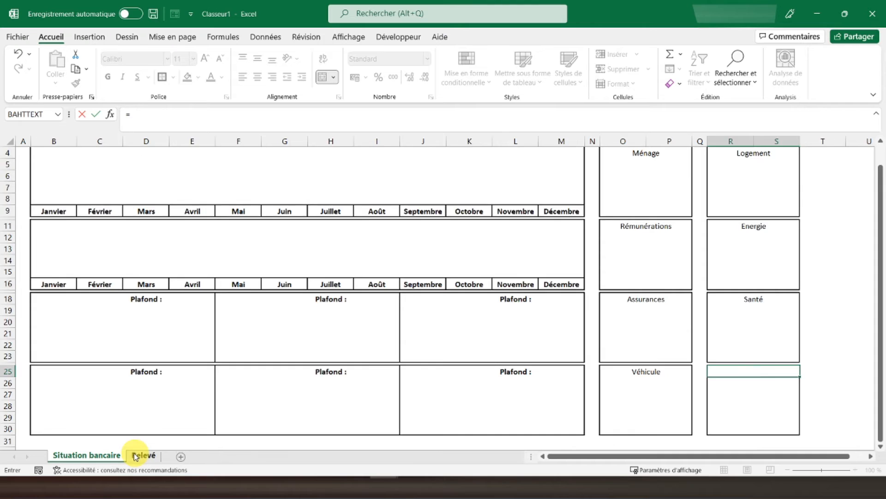
pyautogui.click(136, 457)
pyautogui.click(323, 294)
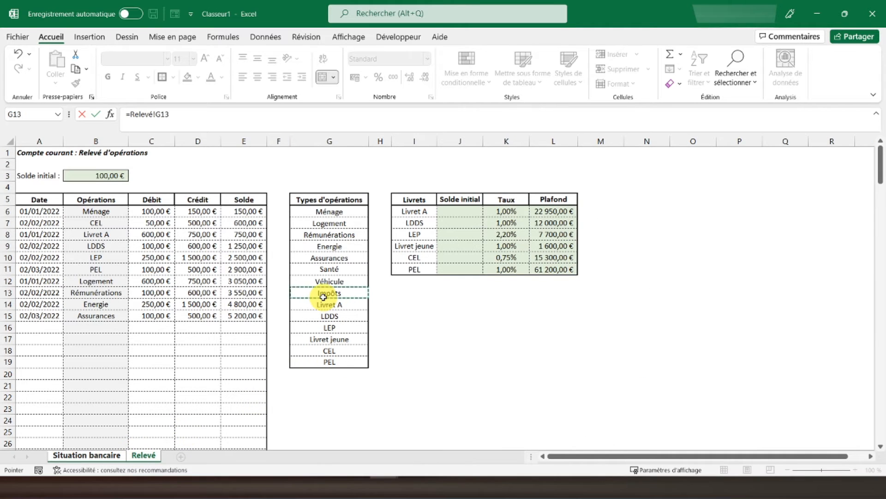
pyautogui.press('Return')
# - Merge and center O5:P9 below the Ménage heading into a single cell
pyautogui.scroll(1, 633, 287)
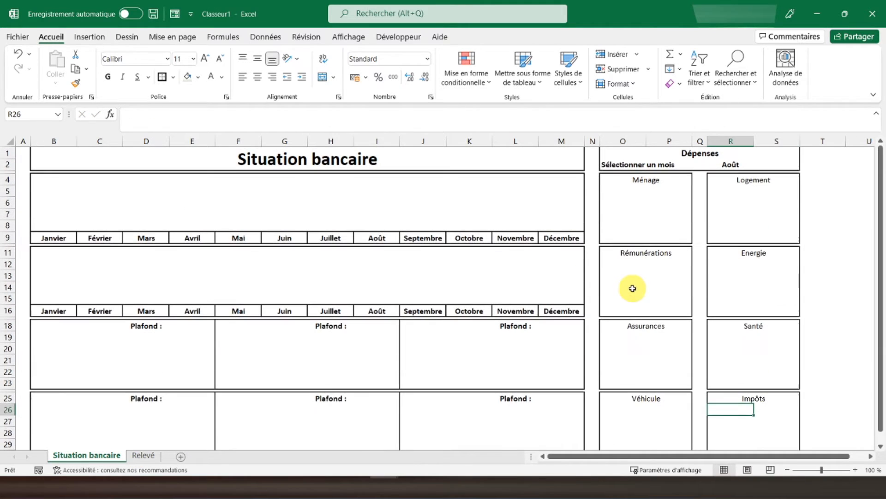
pyautogui.click(624, 213)
pyautogui.moveTo(616, 192); pyautogui.dragTo(673, 234)
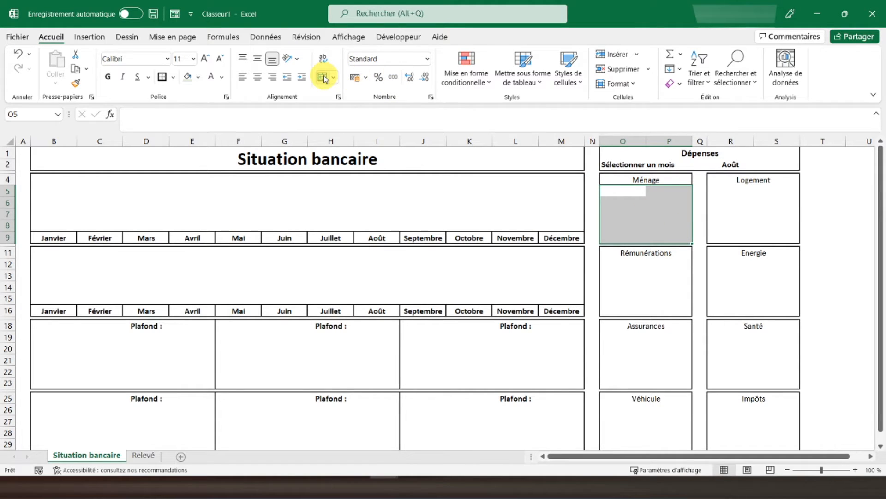
pyautogui.click(324, 78)
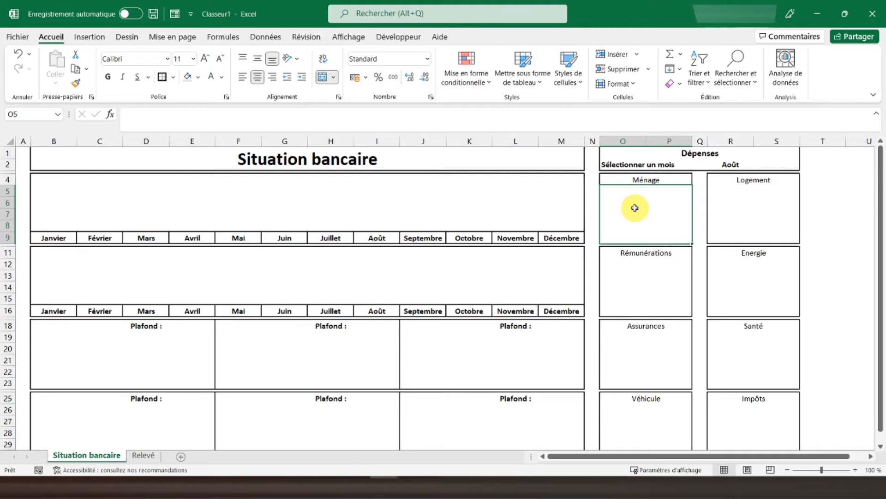
# - Start a SOMMEPROD formula in the merged Ménage cell O5, with MOIS applied to the dates in Relevé!A6:A200
pyautogui.write('=sommeprod')
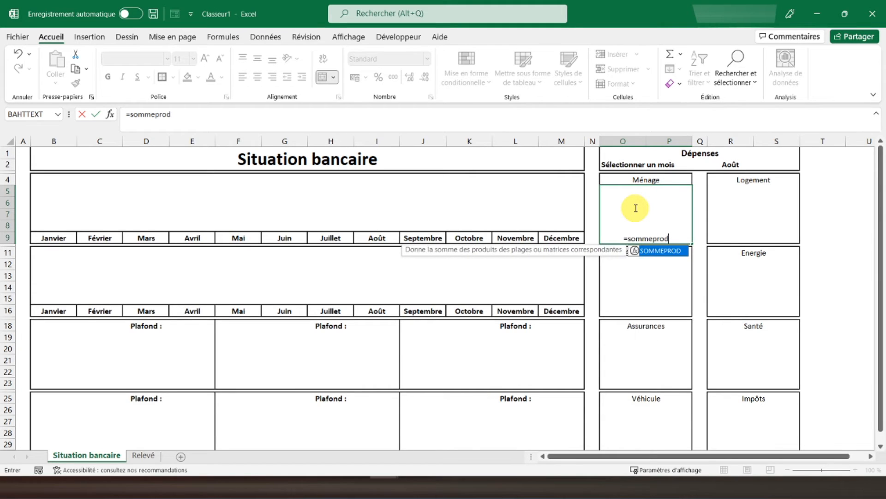
pyautogui.write('(')
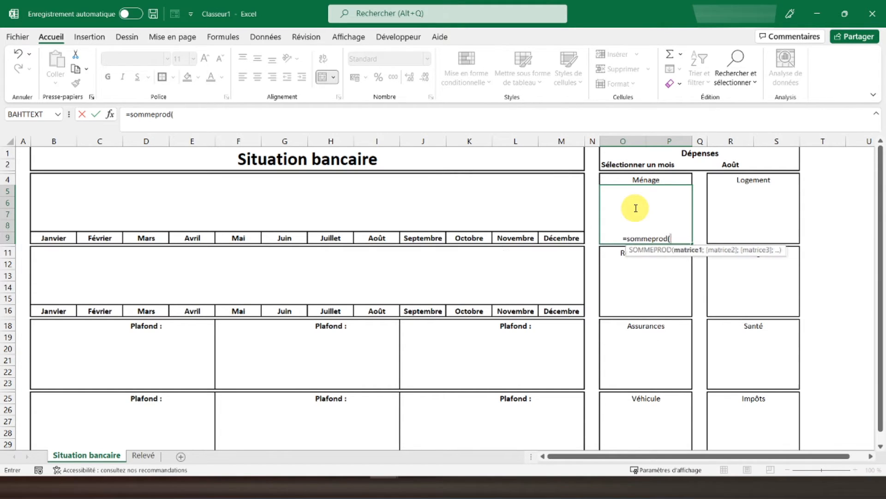
pyautogui.write('(moi')
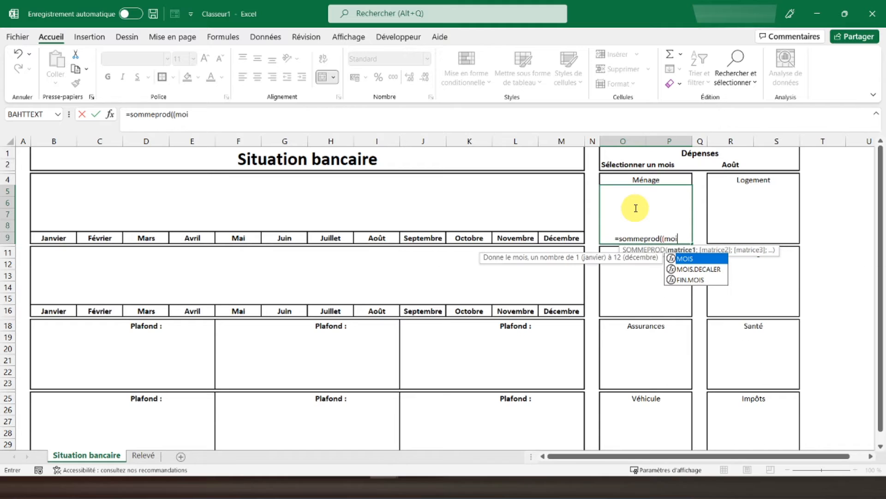
pyautogui.write('s')
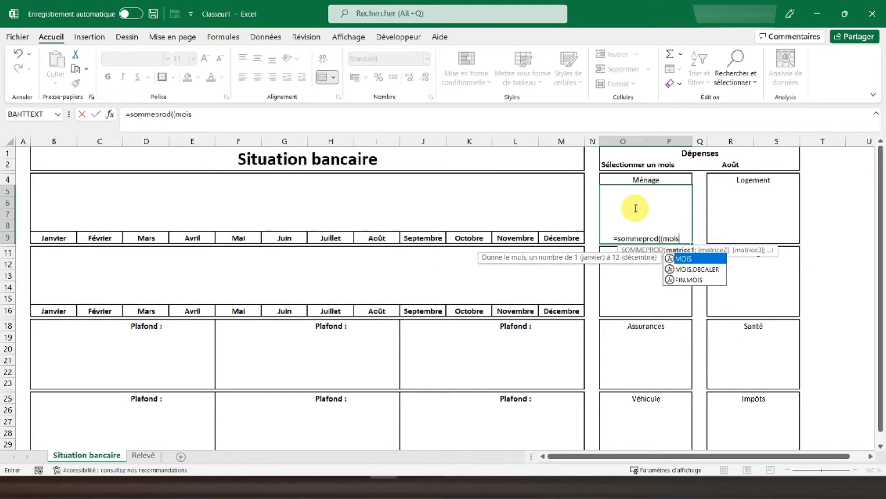
pyautogui.write('(')
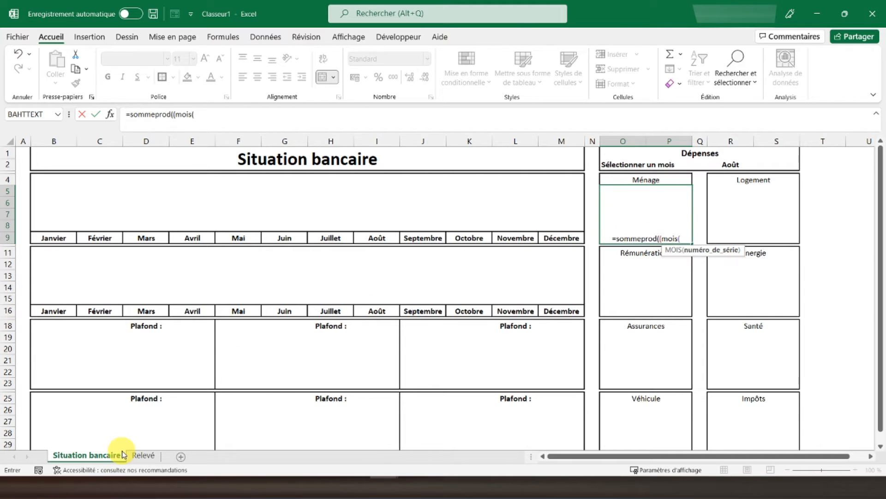
pyautogui.click(136, 455)
pyautogui.click(40, 214)
pyautogui.moveTo(40, 214); pyautogui.dragTo(41, 252)
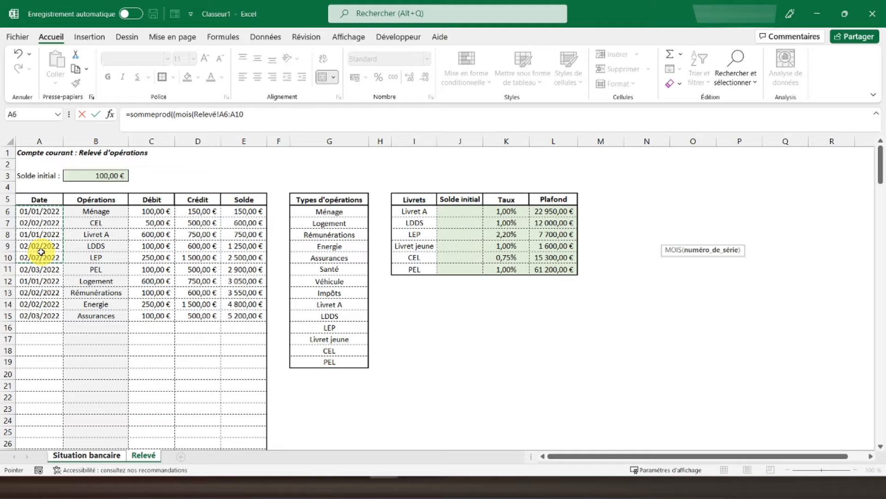
pyautogui.press('BackSpace')
pyautogui.press('BackSpace')
pyautogui.write('200')
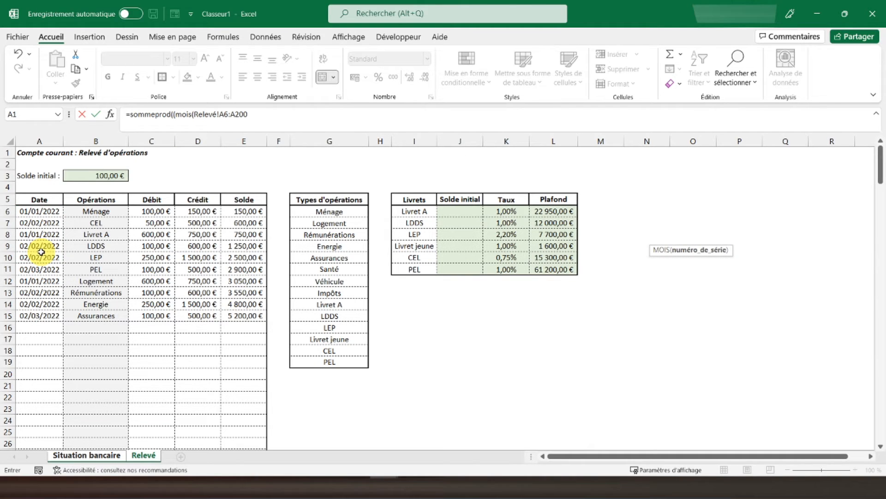
# - Compare the MOIS result with the dashboard's month cell 'Situation bancaire'!S2 and open the formula's next multiplied condition
pyautogui.write(')=')
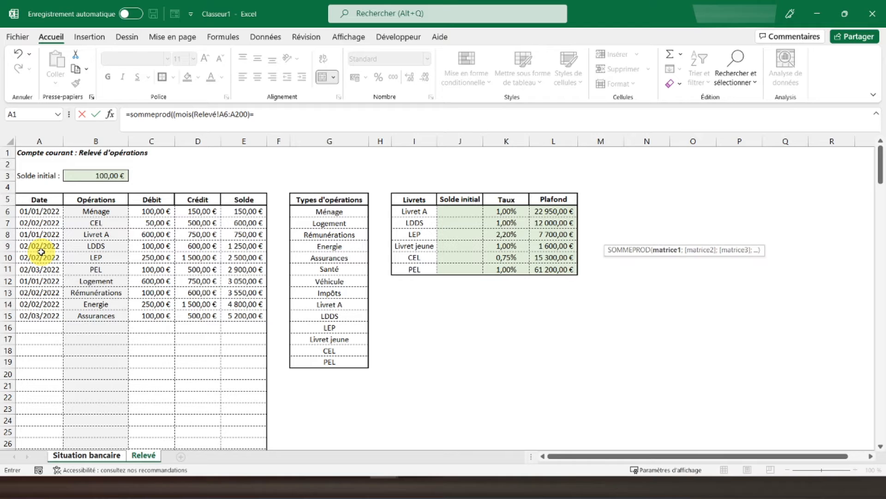
pyautogui.click(90, 455)
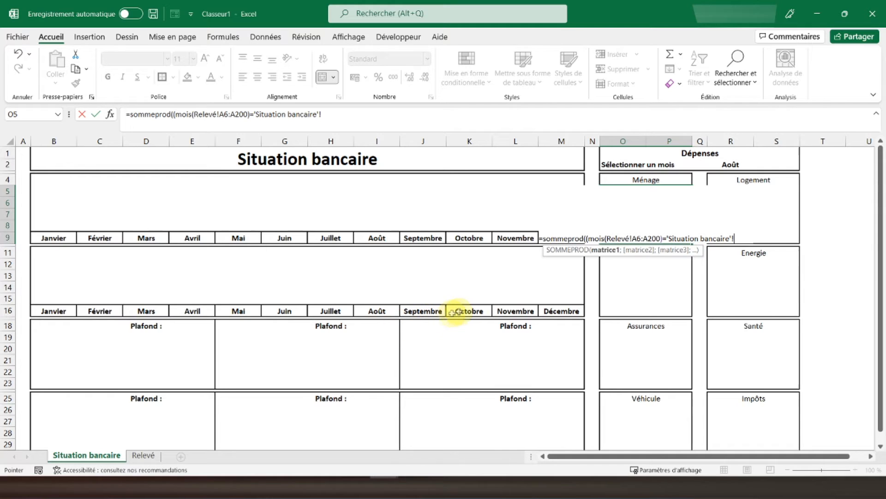
pyautogui.click(776, 167)
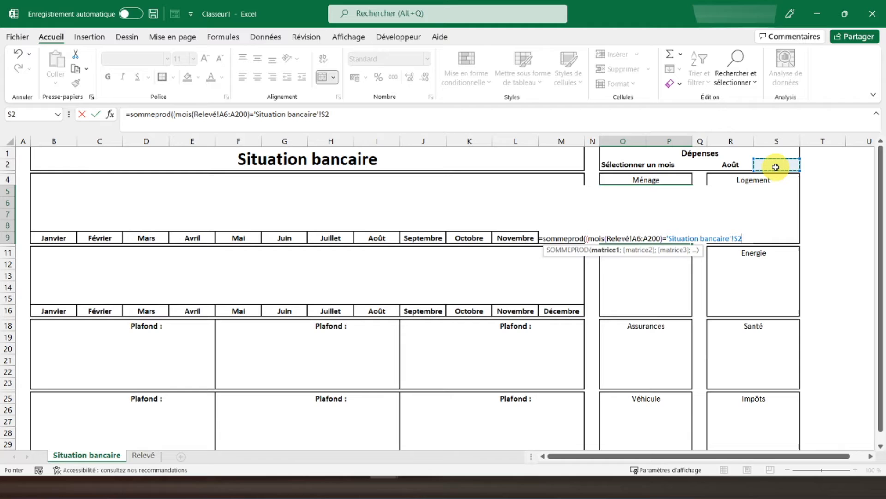
pyautogui.write(')*(')
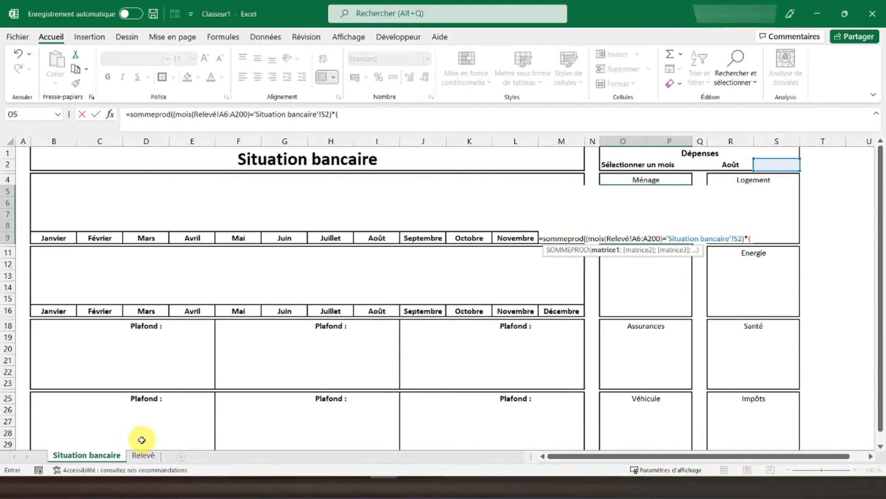
# - Add the condition that the operations in Relevé!B6:B200 equal the Ménage type in Relevé!G6, and open another multiplied term
pyautogui.click(143, 455)
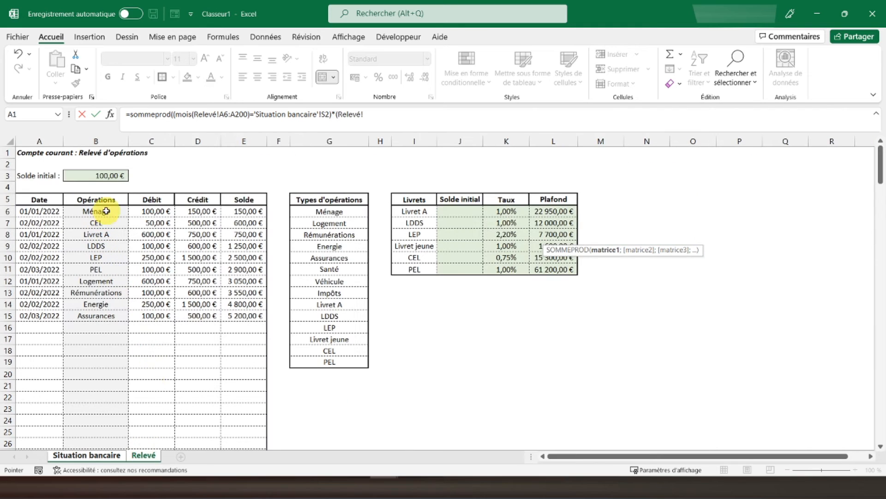
pyautogui.moveTo(106, 211); pyautogui.dragTo(105, 253)
pyautogui.press('BackSpace')
pyautogui.press('BackSpace')
pyautogui.write('200=')
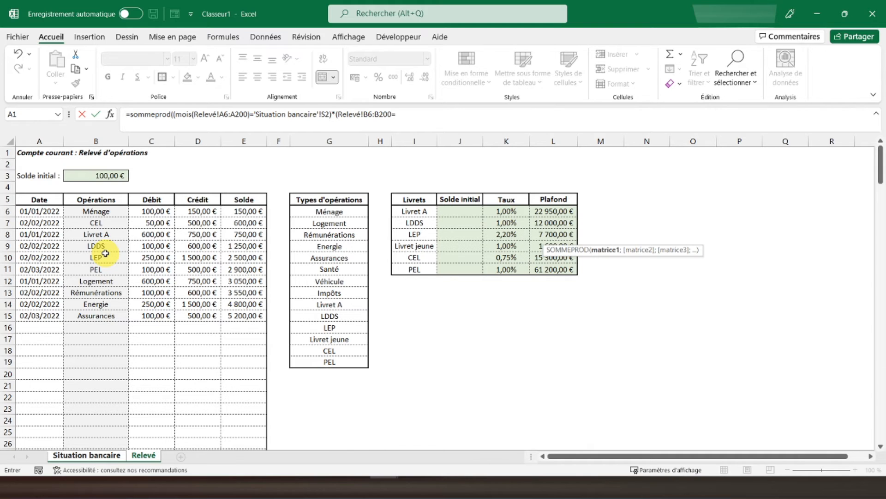
pyautogui.click(86, 455)
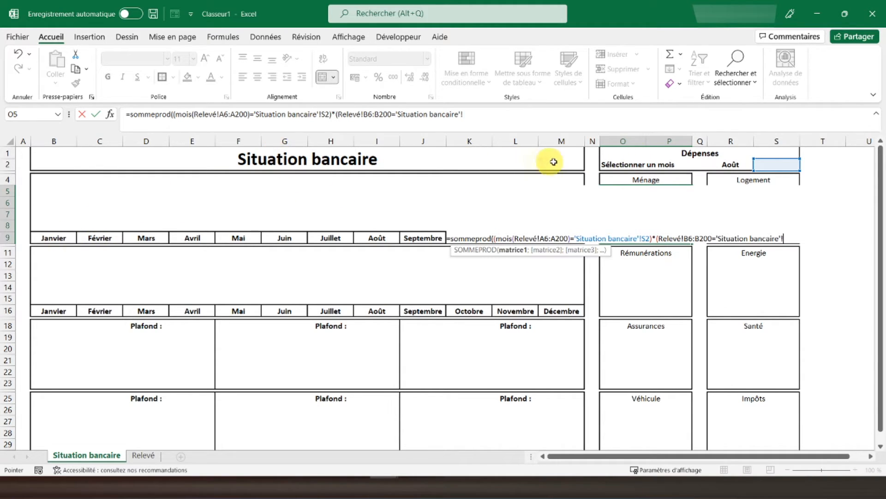
pyautogui.click(144, 455)
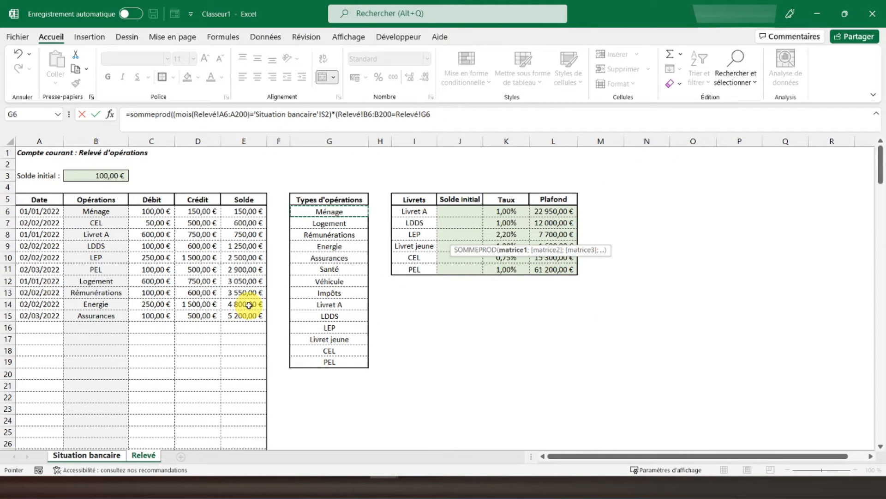
pyautogui.write(')*(')
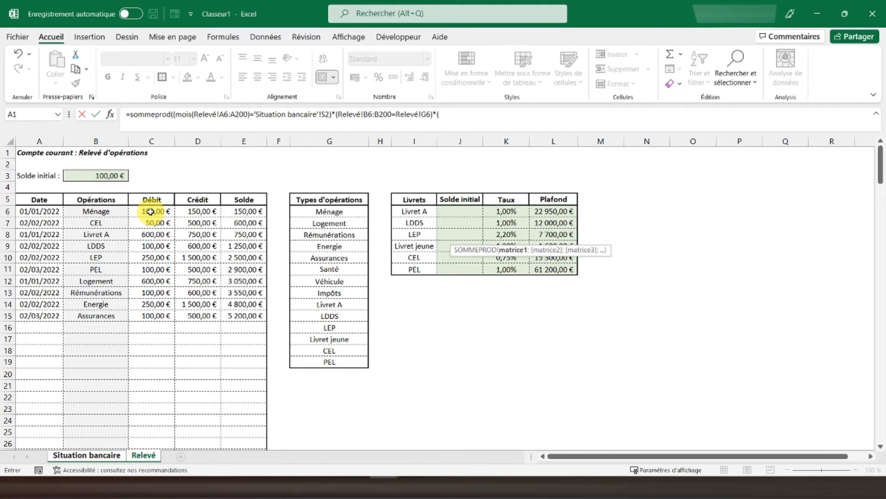
# - Add the Débit range Relevé!C6:C200 as the last term and validate the Ménage SOMMEPROD formula
pyautogui.moveTo(150, 211); pyautogui.dragTo(161, 255)
pyautogui.press('BackSpace')
pyautogui.press('BackSpace')
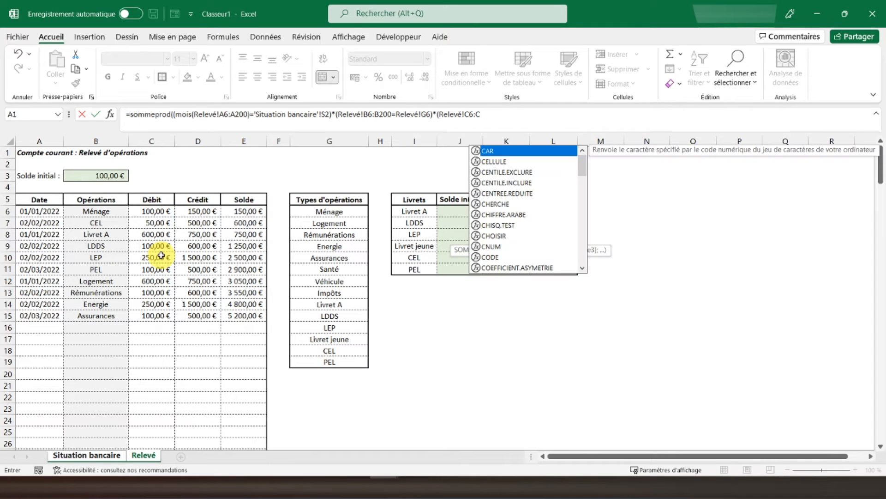
pyautogui.write('200')
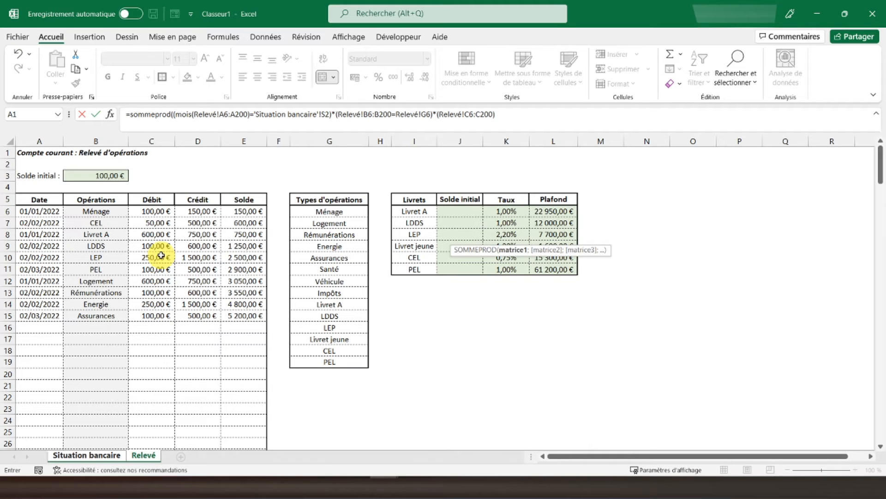
pyautogui.press('Return')
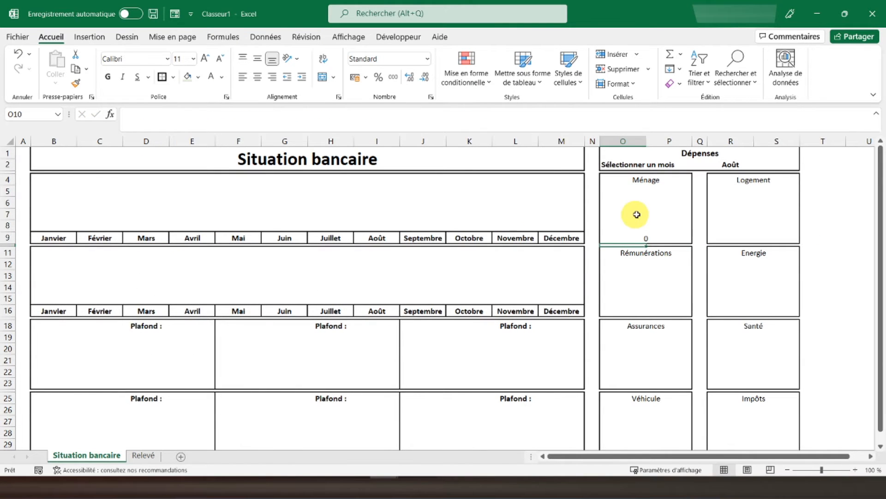
# - Check the Ménage formula against the Relevé sheet and set the Dépenses month selector in R2 to Janvier
pyautogui.click(663, 222)
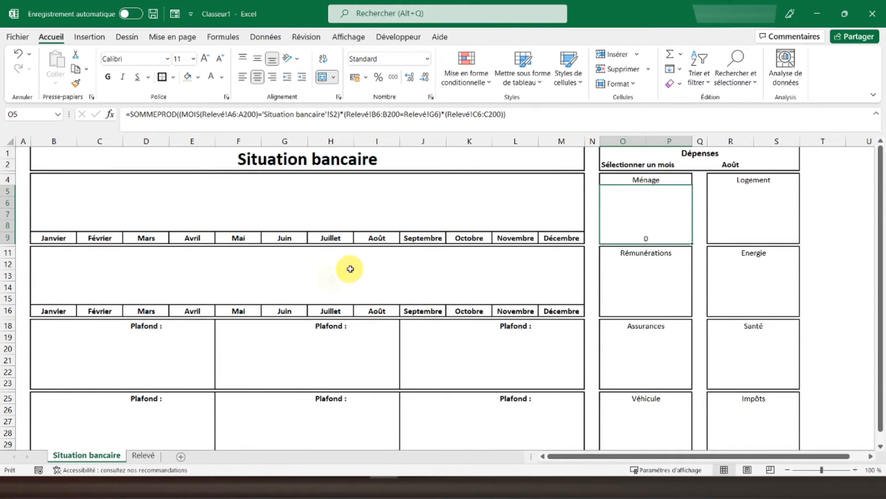
pyautogui.click(144, 455)
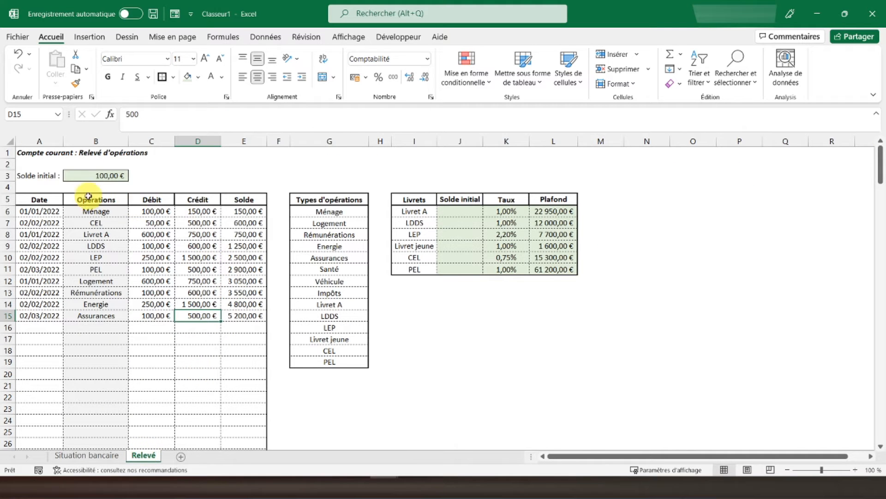
pyautogui.click(98, 452)
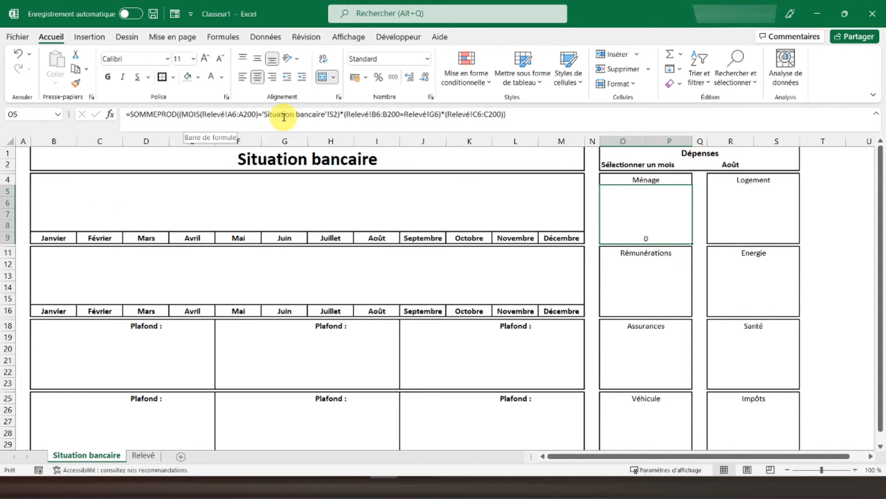
pyautogui.click(732, 164)
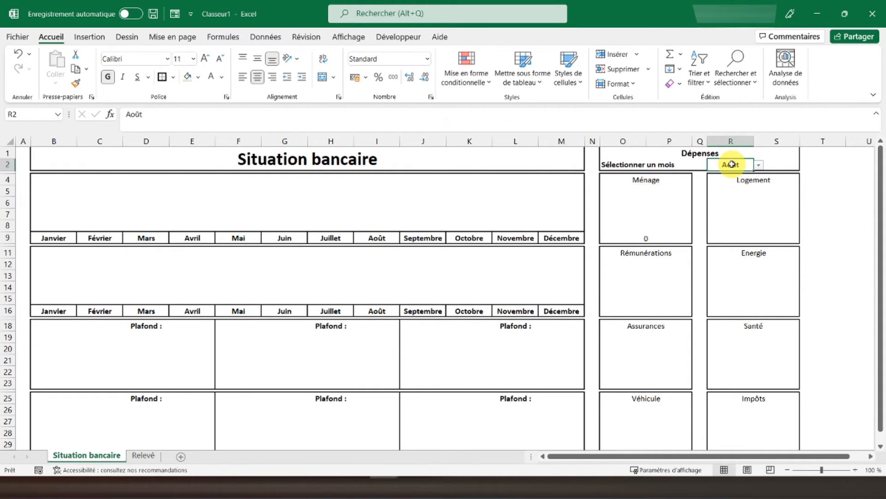
pyautogui.click(758, 165)
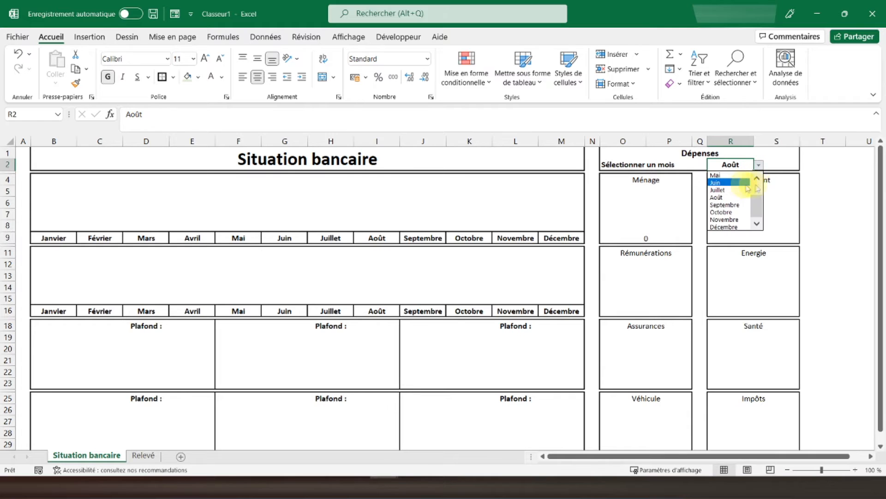
pyautogui.click(759, 180)
pyautogui.click(758, 180)
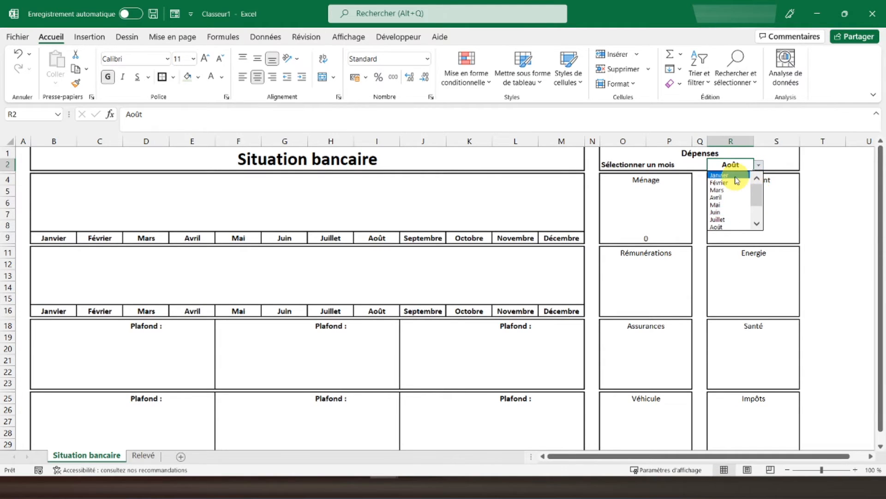
pyautogui.click(735, 176)
# - Format the Ménage amount as vertically centred, bold, size 20 with the Monétaire format, and make its heading in O4 bold
pyautogui.click(607, 236)
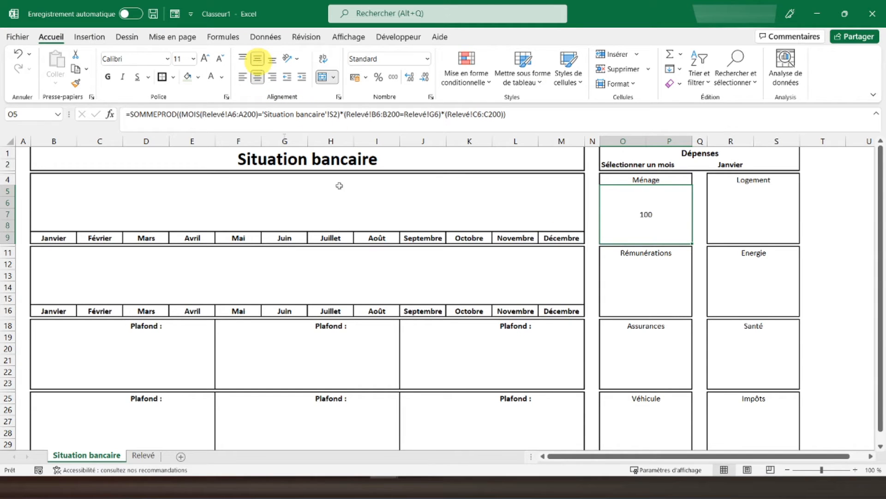
pyautogui.click(108, 80)
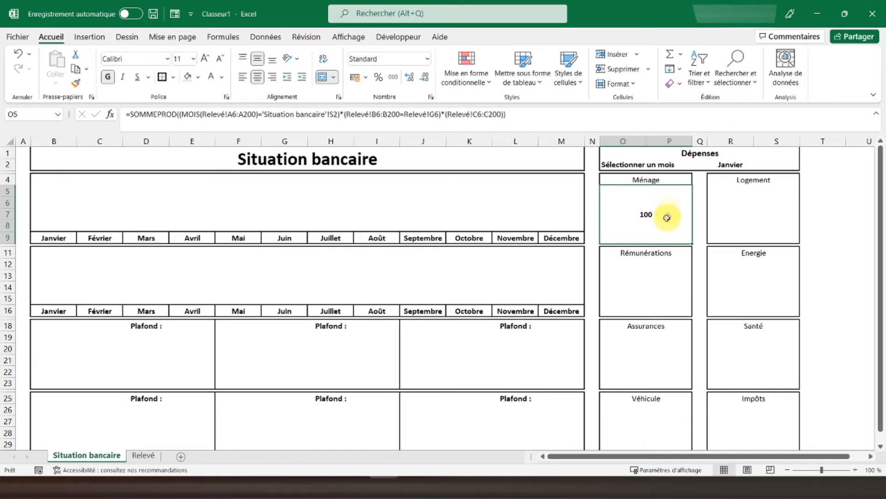
pyautogui.rightClick(642, 209)
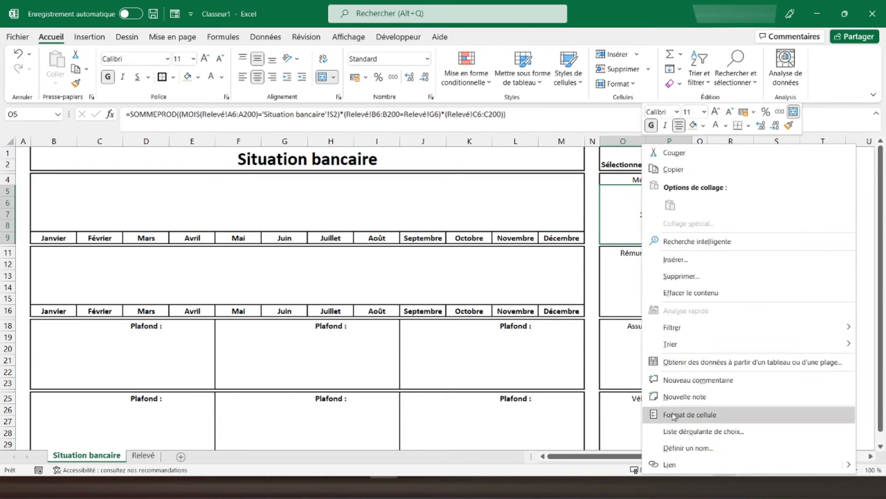
pyautogui.click(690, 414)
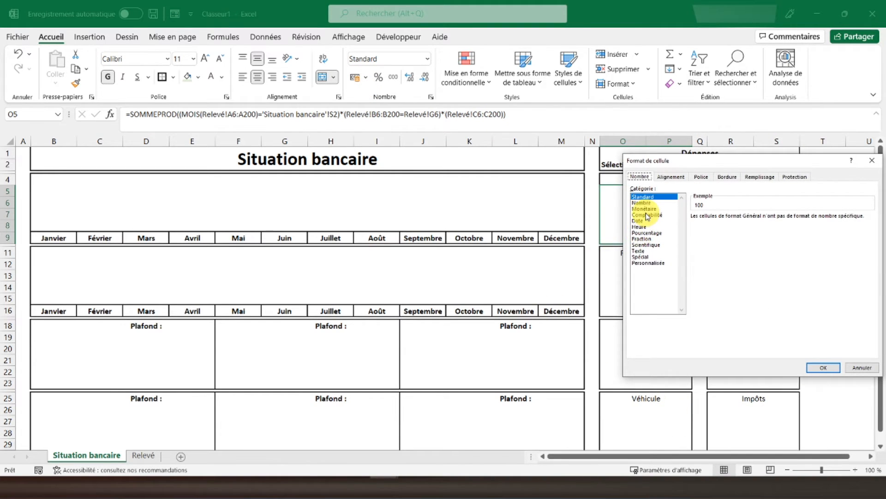
pyautogui.click(644, 209)
pyautogui.click(824, 367)
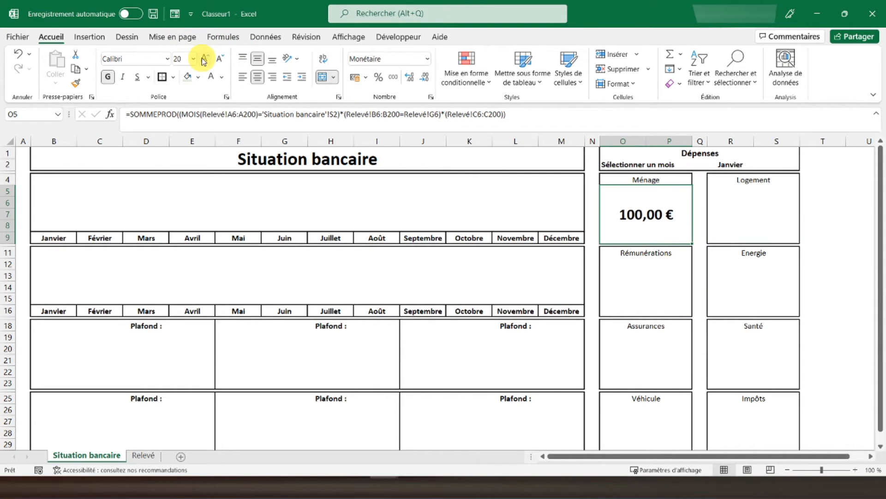
pyautogui.click(633, 179)
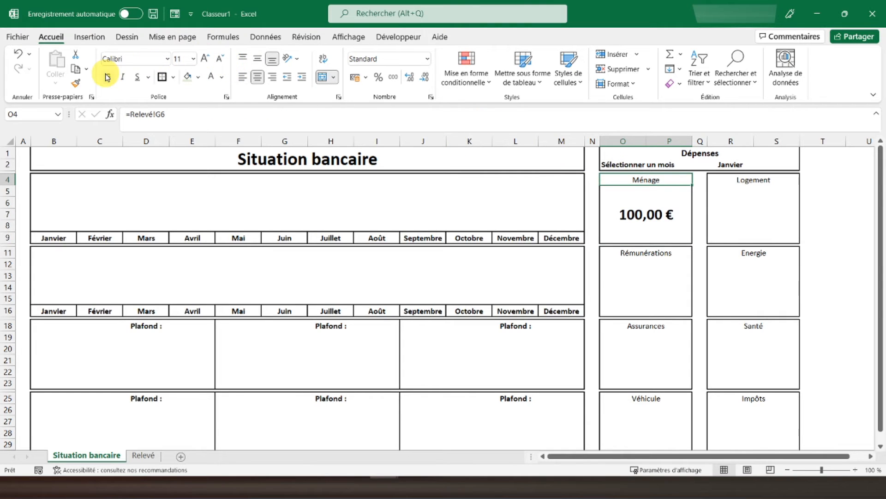
# - Make the date range Relevé!A6:A200 and the month reference S2 absolute in the Ménage formula in O5
pyautogui.click(652, 214)
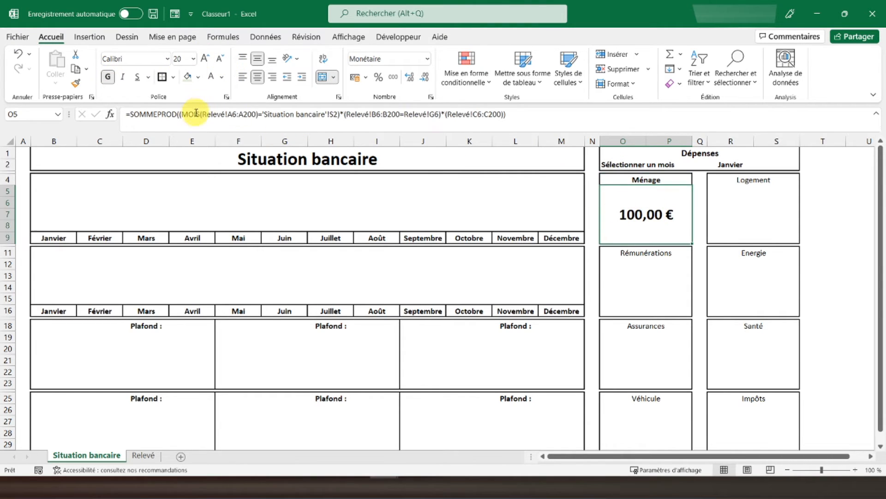
pyautogui.click(232, 113)
pyautogui.press('F4')
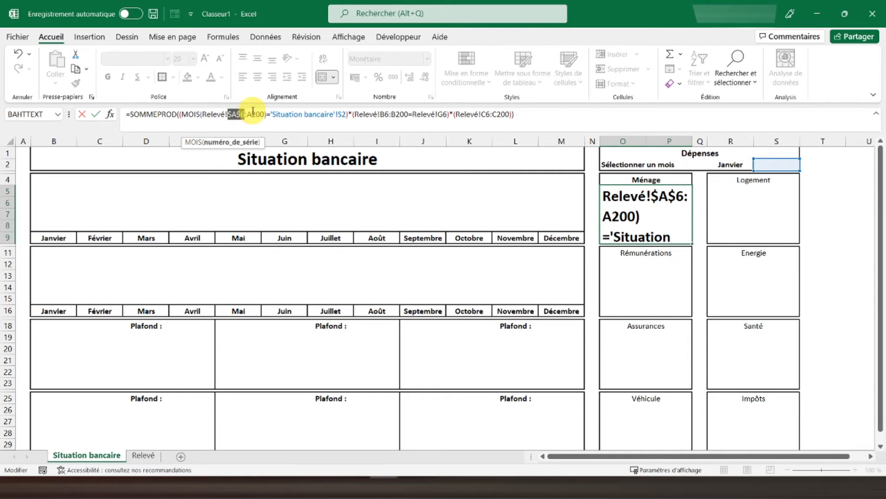
pyautogui.click(252, 113)
pyautogui.press('F4')
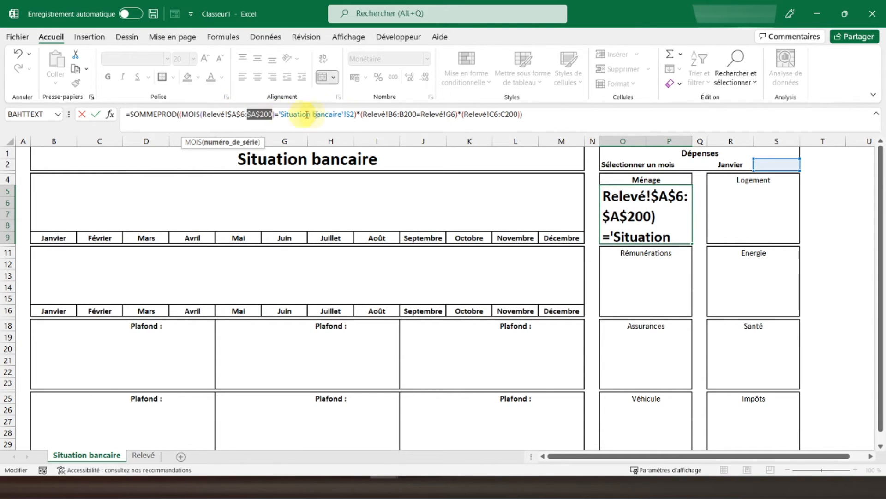
pyautogui.click(353, 113)
pyautogui.press('F4')
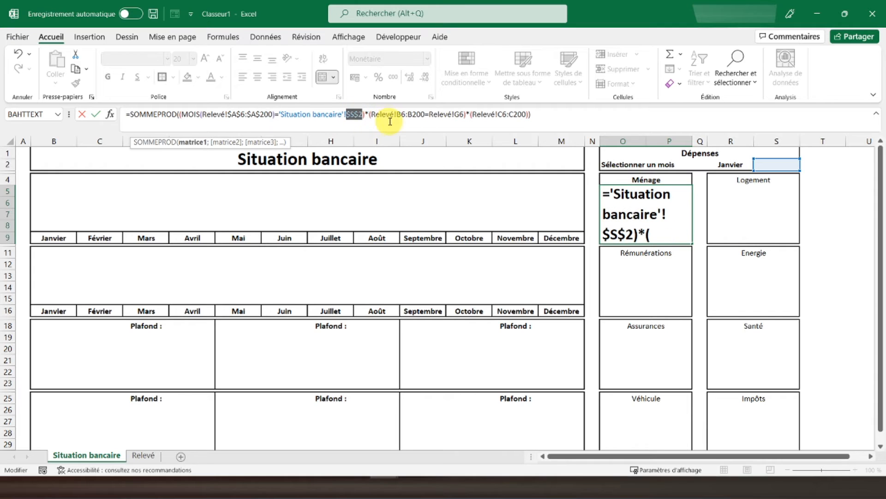
# - Make Relevé!B6:B200, G6 and C6:C200 absolute in the Ménage formula and validate it
pyautogui.click(404, 114)
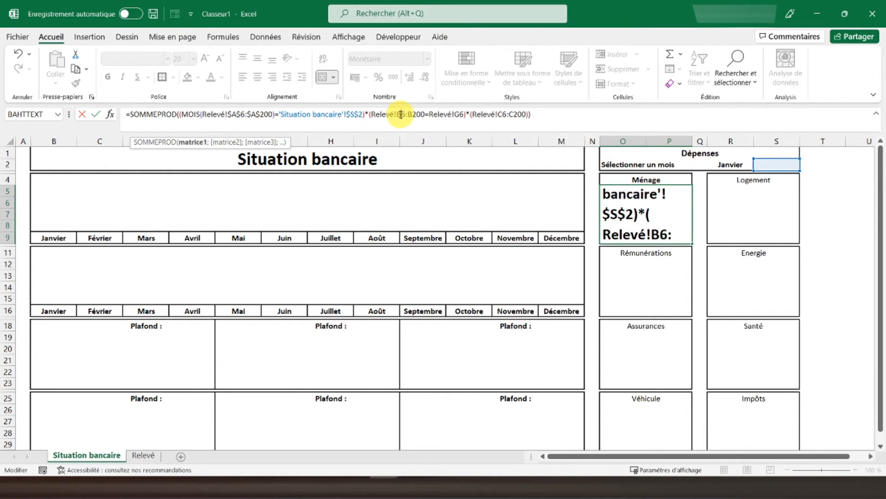
pyautogui.press('F4')
pyautogui.click(422, 113)
pyautogui.press('F4')
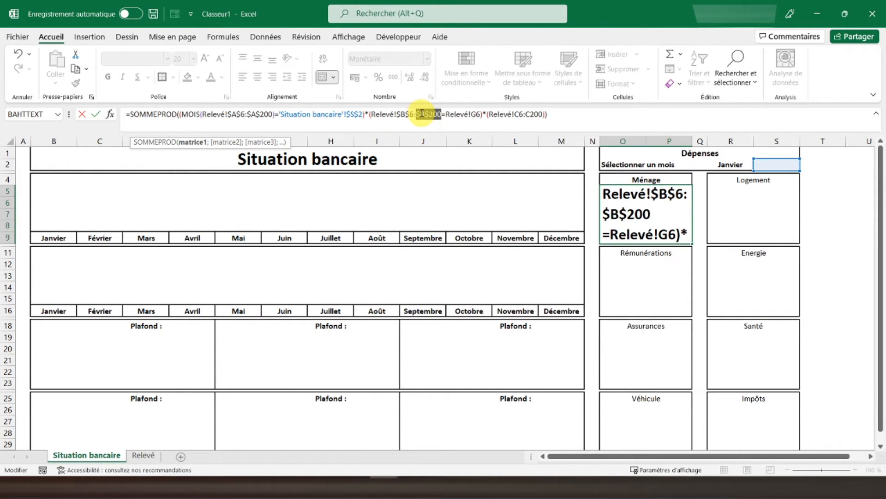
pyautogui.click(477, 113)
pyautogui.press('F4')
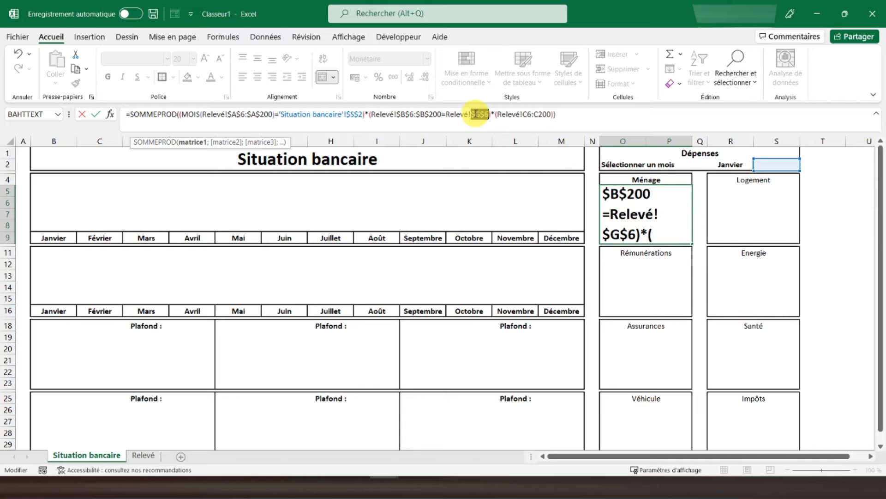
pyautogui.click(530, 114)
pyautogui.press('F4')
pyautogui.click(548, 114)
pyautogui.press('F4')
pyautogui.press('Return')
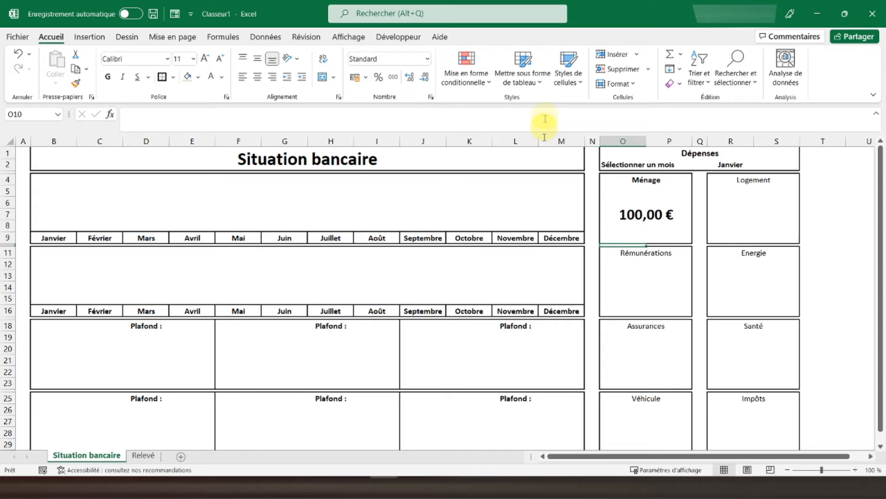
# - Copy the formatted Ménage amount cell and paste it at R7 in the Logement box
pyautogui.click(643, 209)
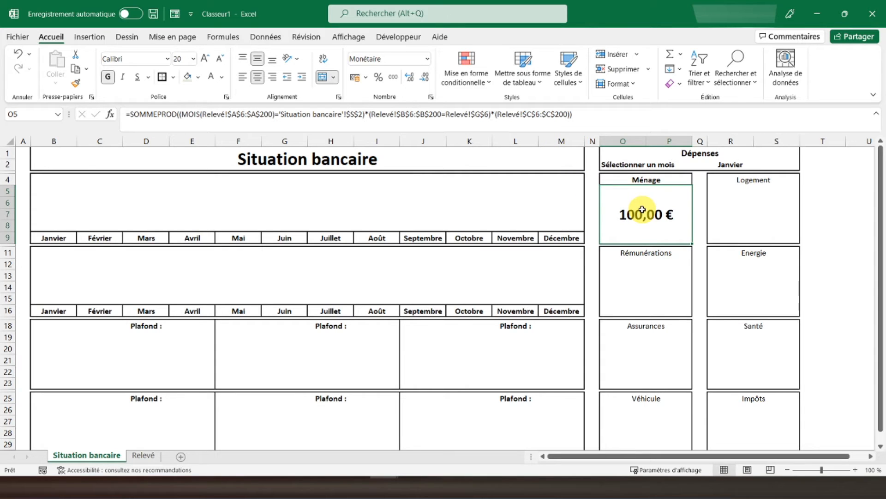
pyautogui.hotkey('ctrl', 'c')
pyautogui.click(735, 210)
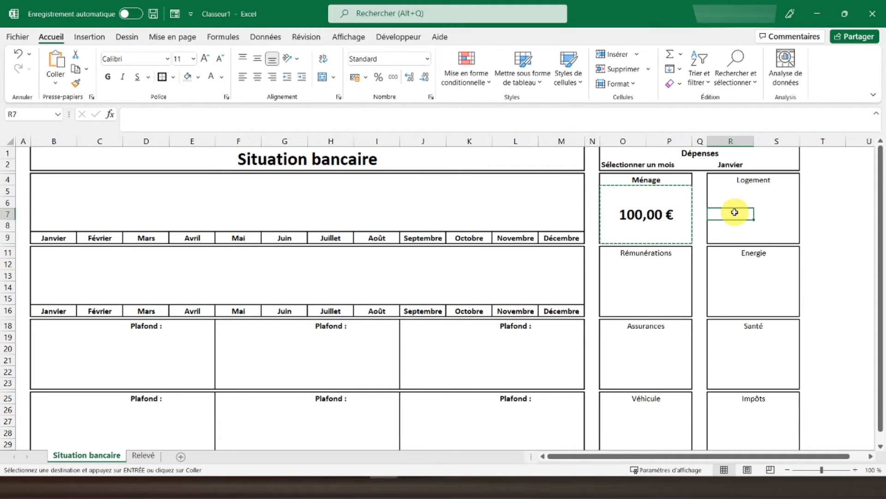
pyautogui.hotkey('ctrl', 'v')
pyautogui.press('ctrl')
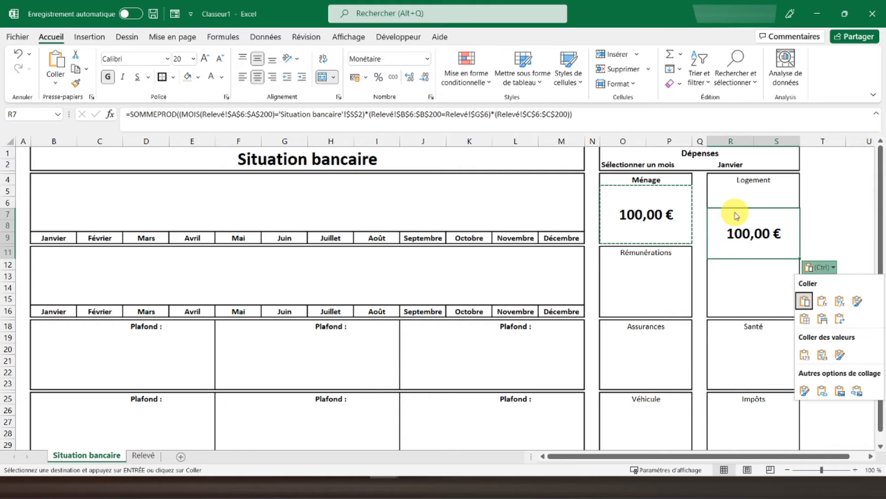
# - Undo the misplaced paste in the Logement box and paste the formatted Ménage amount cell at R5 instead
pyautogui.click(16, 54)
pyautogui.click(16, 54)
pyautogui.click(630, 193)
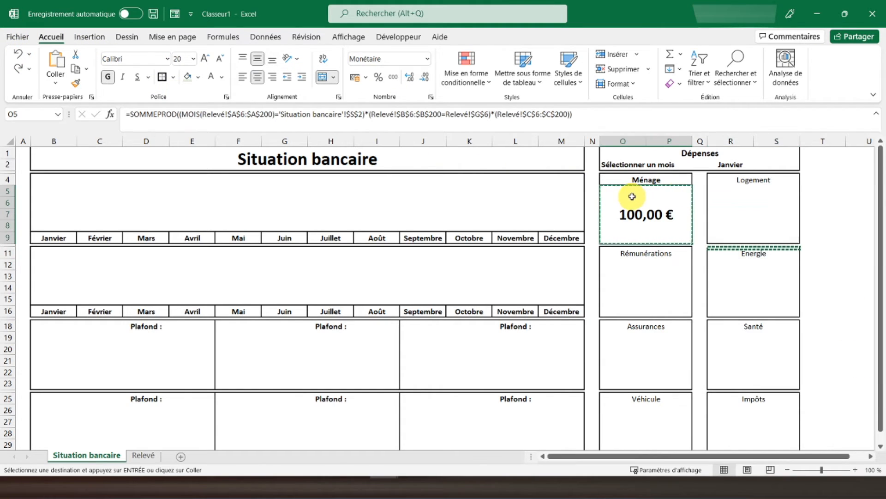
pyautogui.click(720, 188)
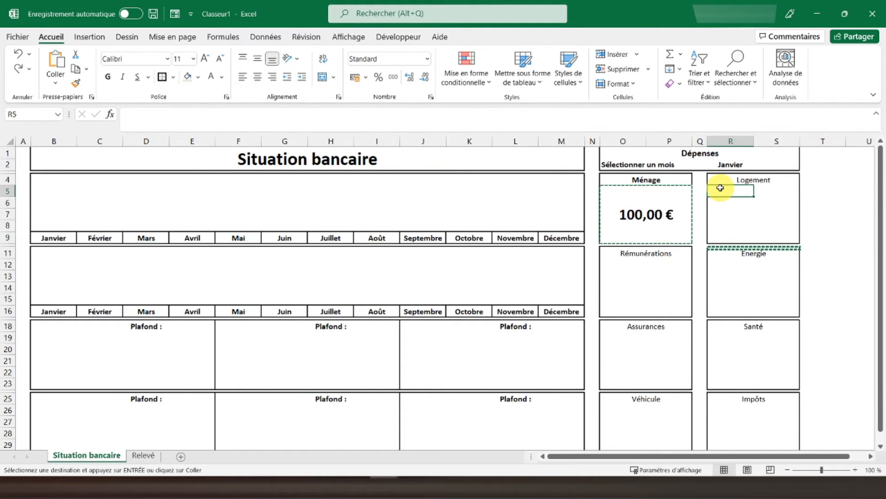
pyautogui.hotkey('ctrl', 'v')
pyautogui.click(643, 223)
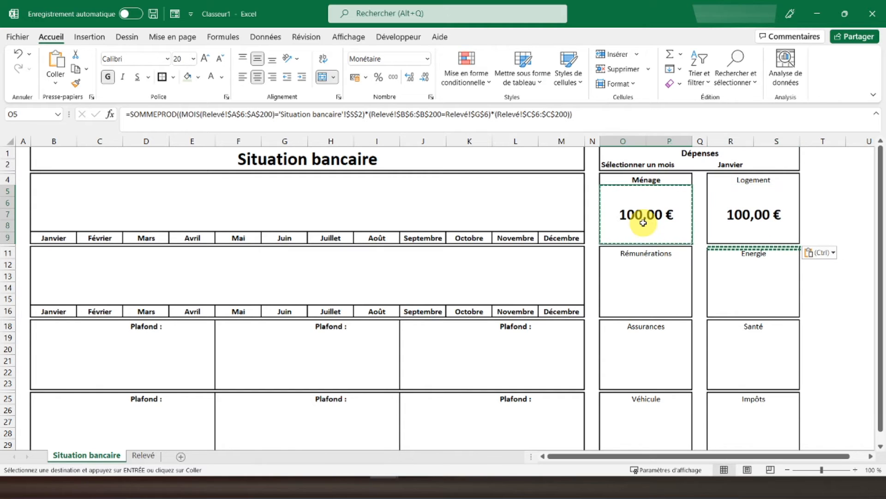
pyautogui.press('Escape')
pyautogui.click(724, 252)
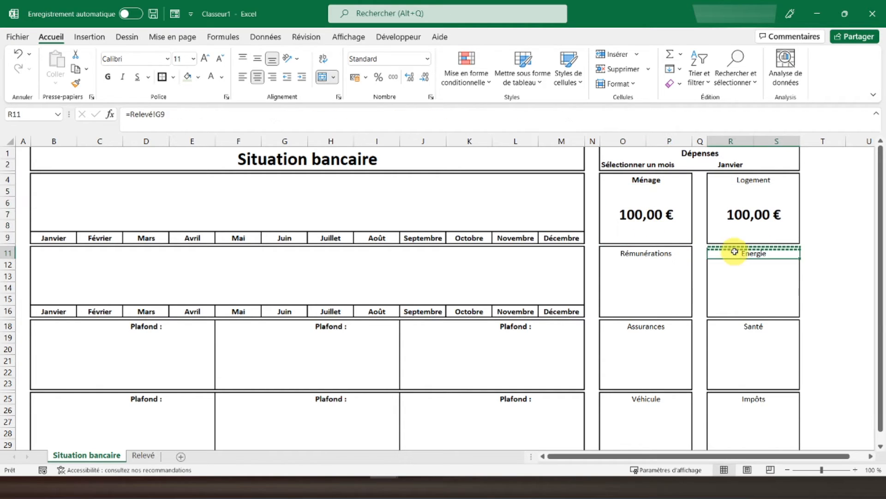
# - Look up the Logement cell in the Relevé operation types and set the criterion in the R5 formula to Relevé!$G$7
pyautogui.click(728, 210)
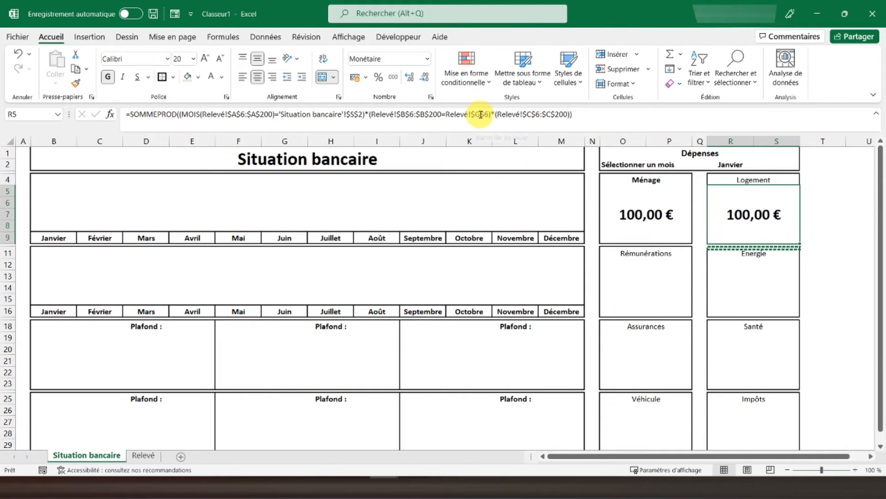
pyautogui.click(143, 455)
pyautogui.click(323, 234)
pyautogui.click(326, 213)
pyautogui.click(325, 224)
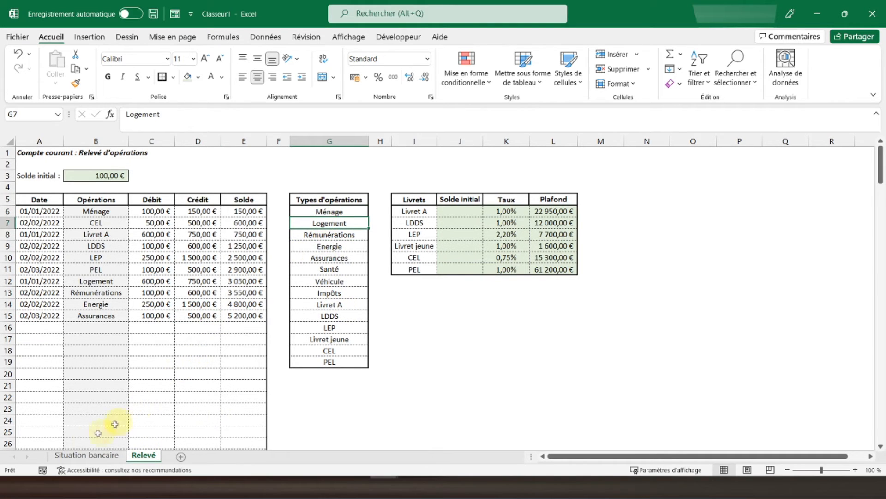
pyautogui.click(89, 456)
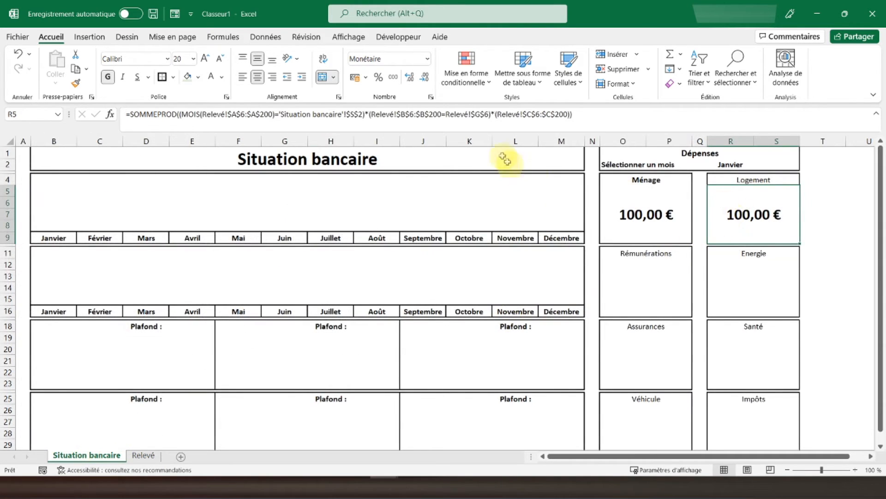
pyautogui.click(485, 114)
pyautogui.press('BackSpace')
pyautogui.write('7')
pyautogui.press('Return')
pyautogui.click(742, 199)
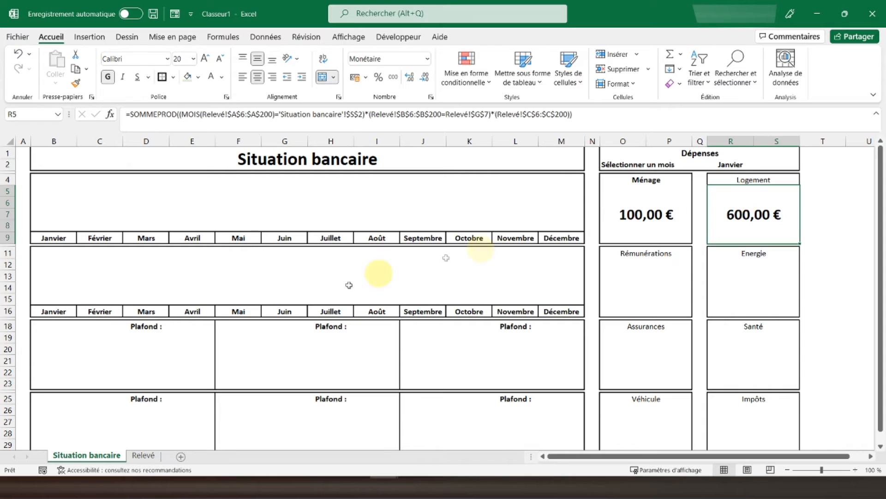
# - Check the Logement debit in the Relevé sheet against the amount in the Logement box
pyautogui.click(143, 456)
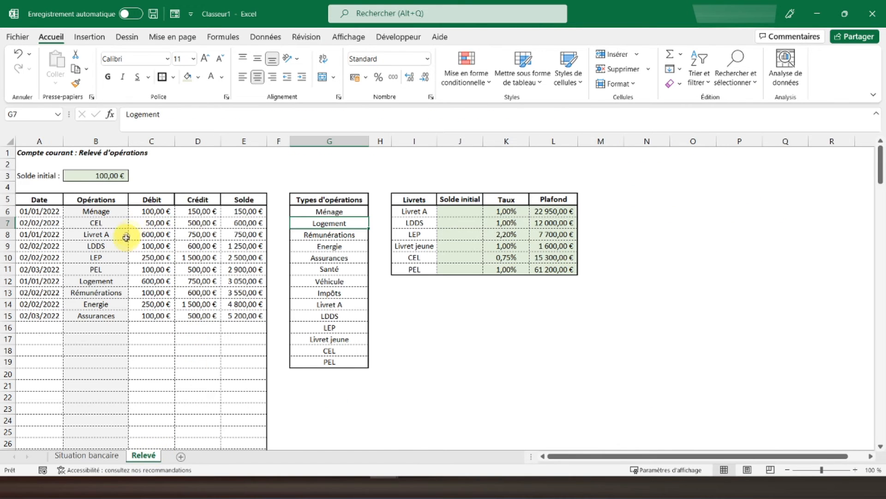
pyautogui.click(139, 235)
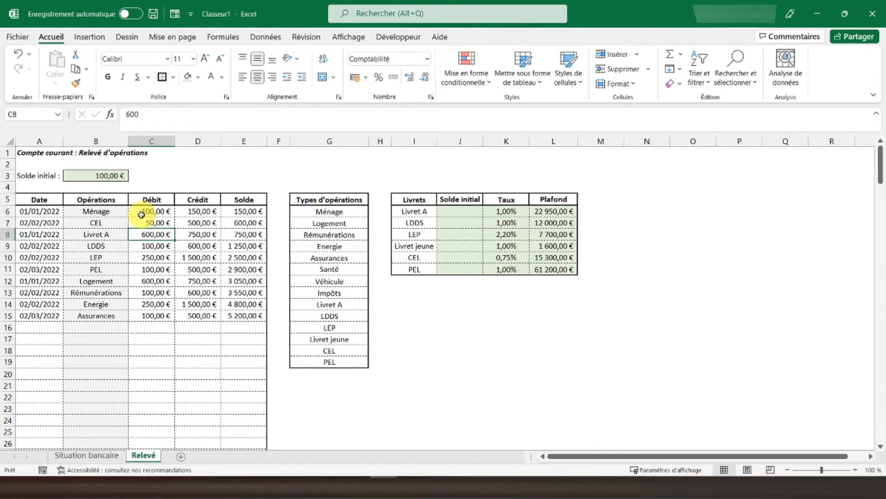
pyautogui.click(147, 283)
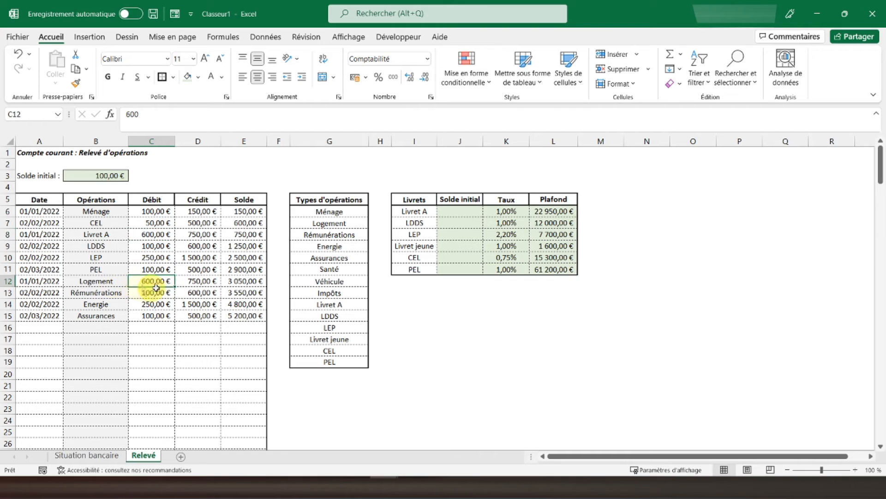
pyautogui.click(97, 455)
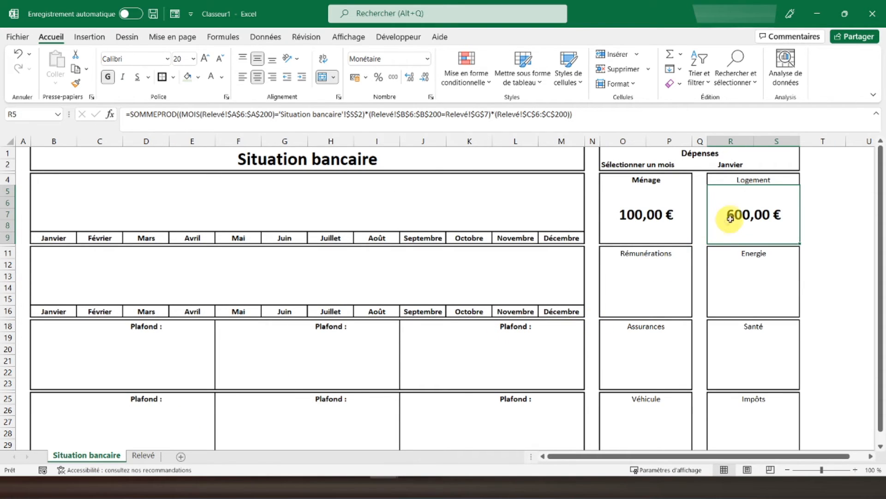
# - Copy the Logement amount cell and paste it at R12 in the Energie box
pyautogui.hotkey('ctrl', 'c')
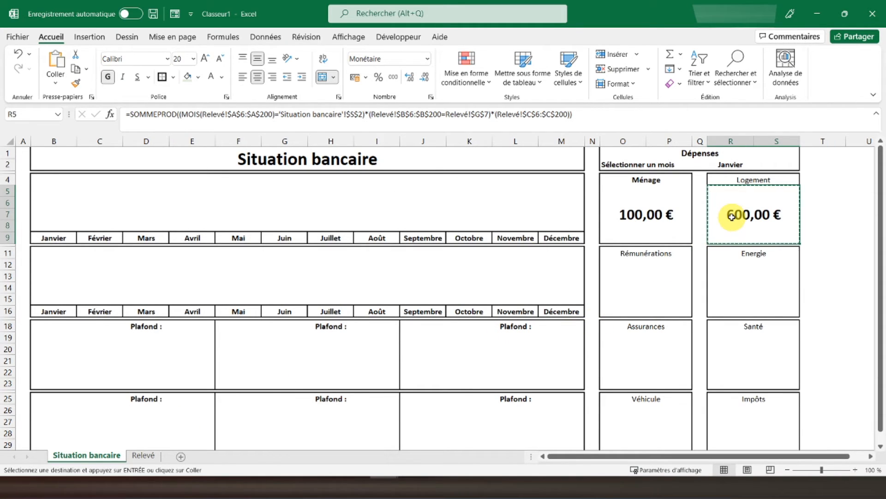
pyautogui.click(738, 276)
pyautogui.click(734, 264)
pyautogui.hotkey('ctrl', 'v')
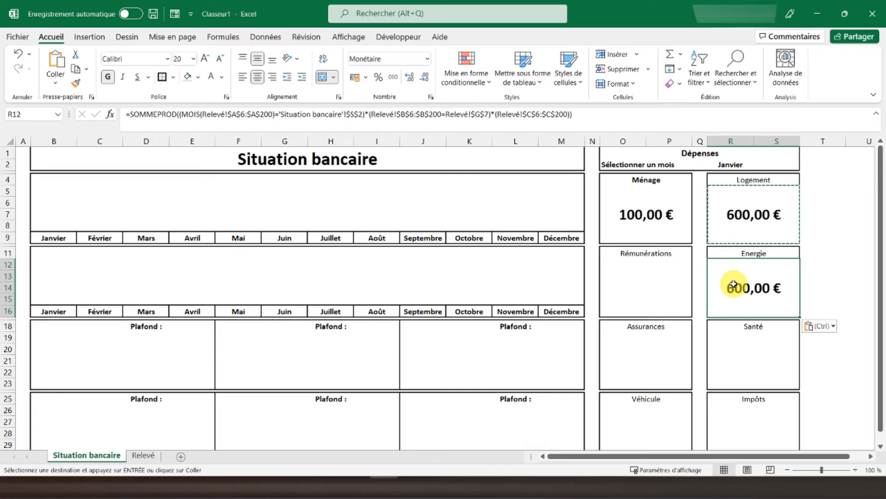
# - Look up the Energie cell in the Relevé operation types and set the criterion in the R12 formula to Relevé!$G$9
pyautogui.click(143, 455)
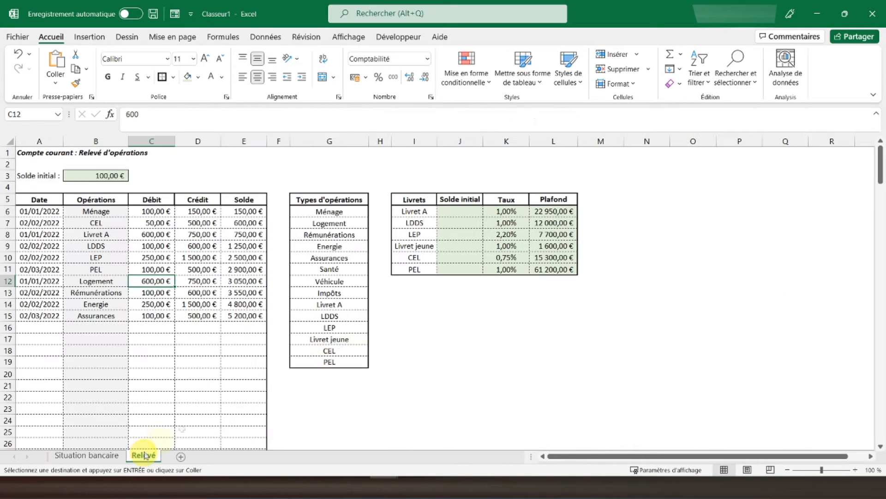
pyautogui.click(325, 247)
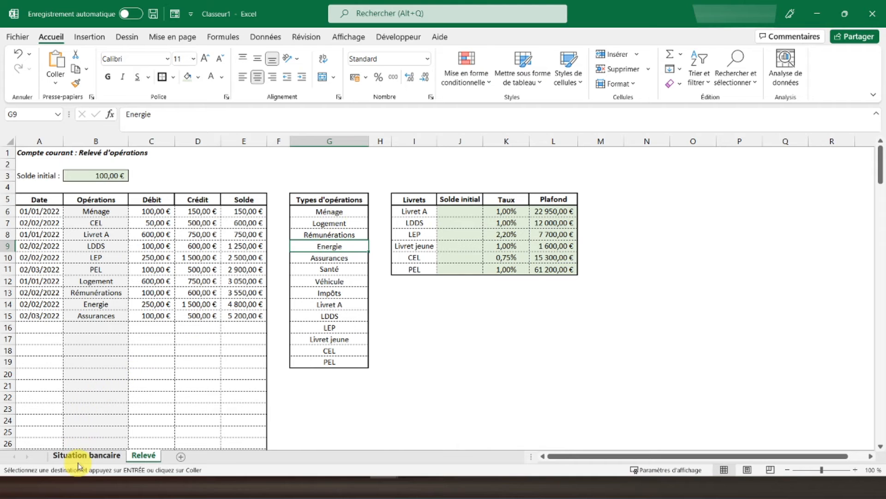
pyautogui.click(91, 455)
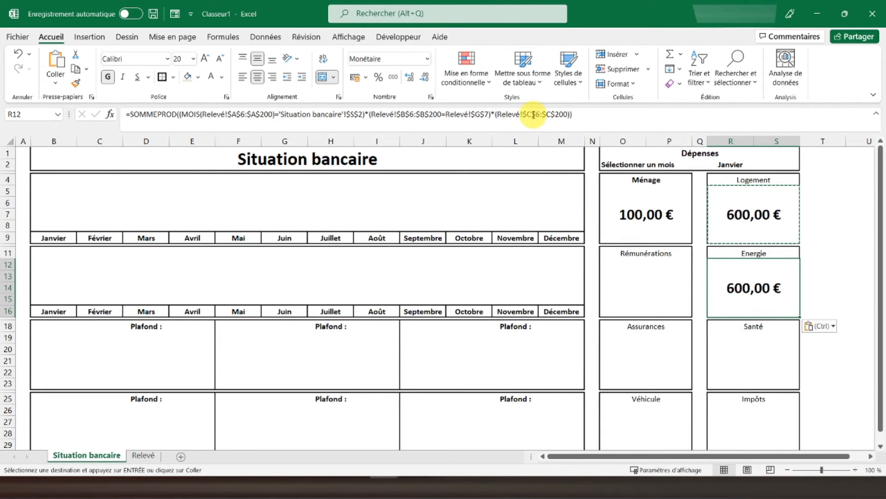
pyautogui.click(490, 114)
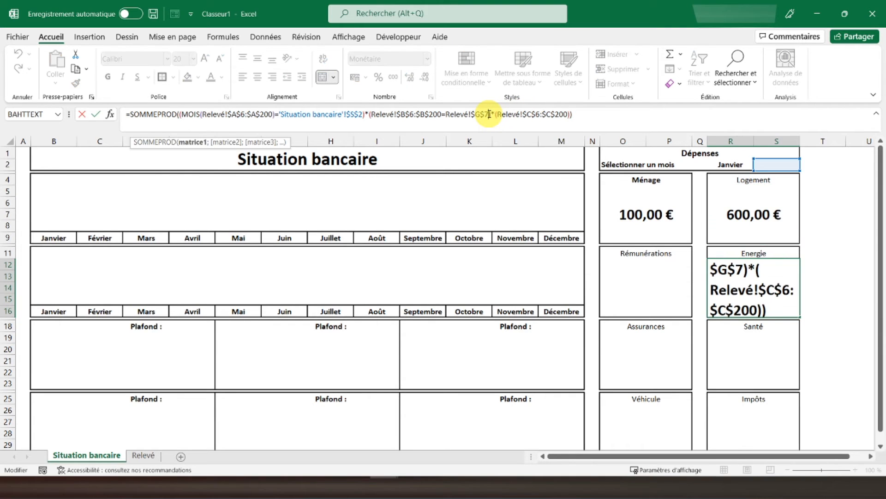
pyautogui.press('BackSpace')
pyautogui.write('9')
pyautogui.press('Return')
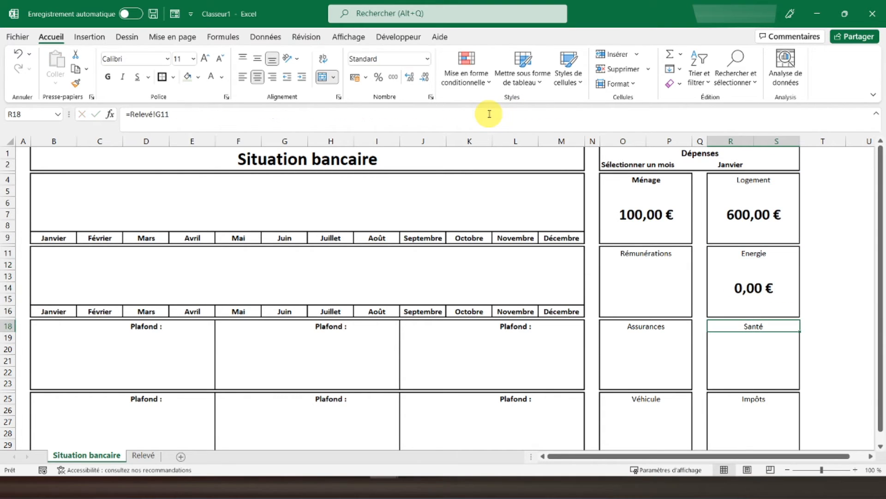
pyautogui.click(748, 289)
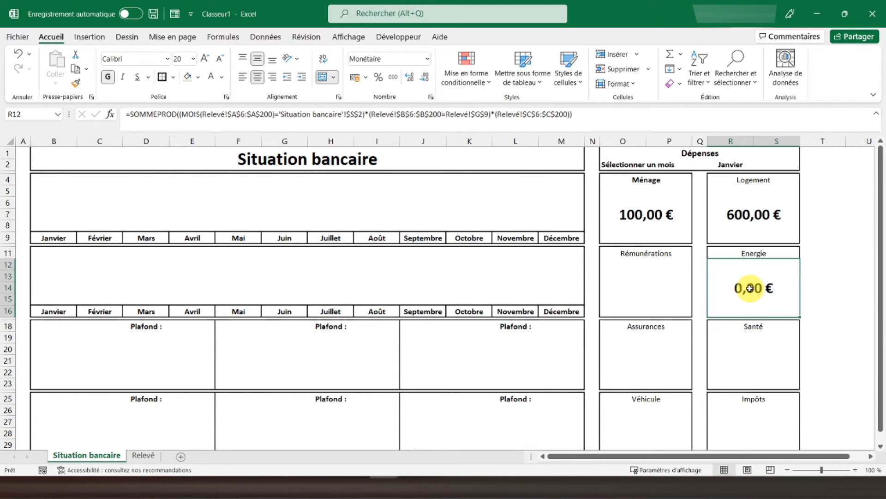
# - Check the Energie debit entry in the Relevé sheet and set the dashboard's selected month in R2 to Février
pyautogui.click(143, 455)
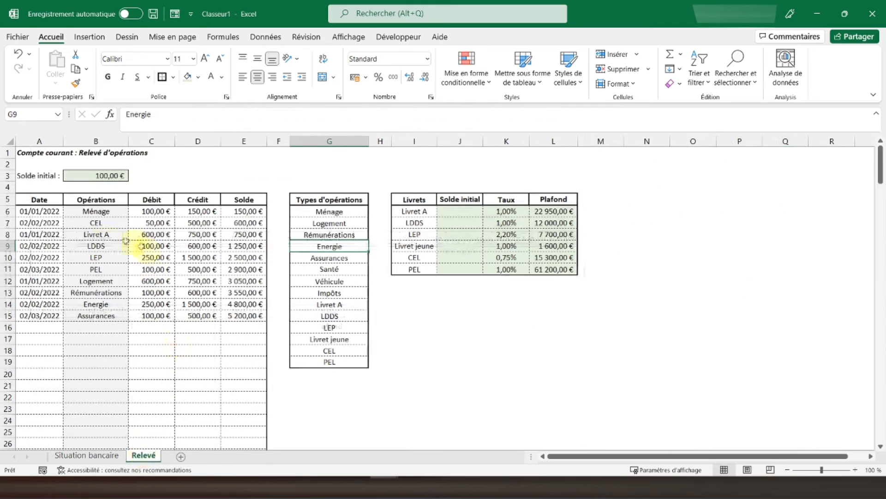
pyautogui.click(150, 303)
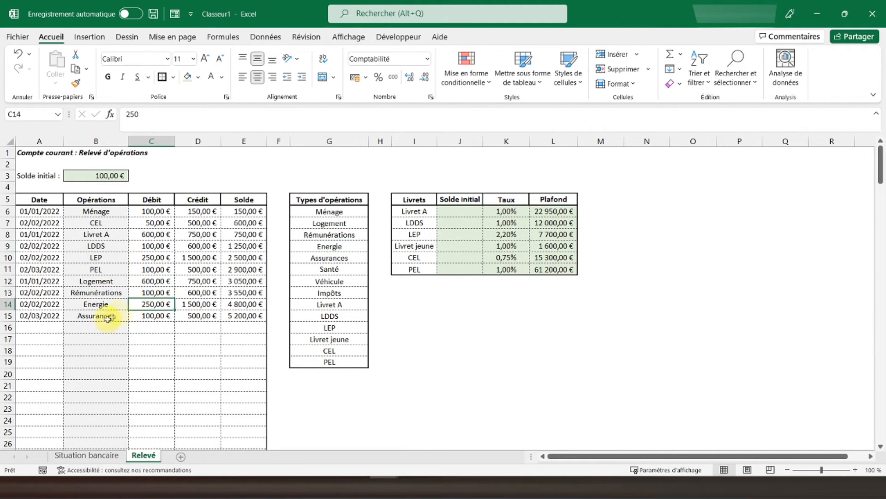
pyautogui.click(85, 455)
pyautogui.click(720, 164)
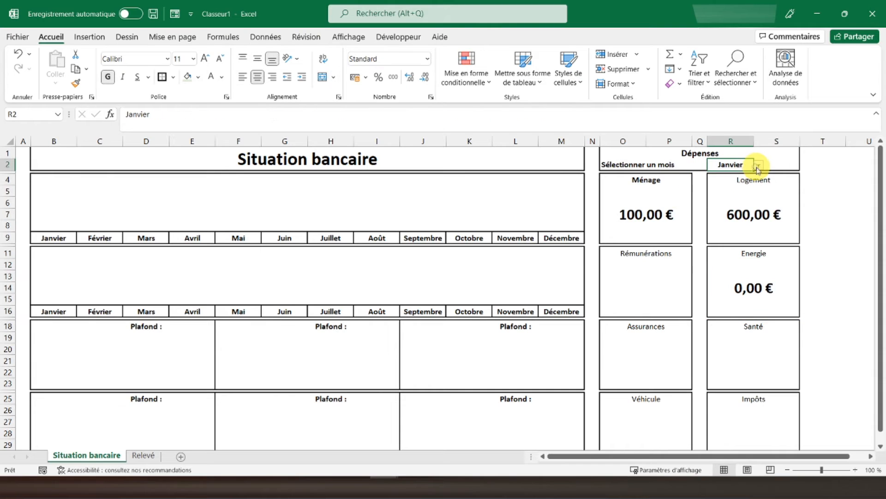
pyautogui.click(760, 165)
pyautogui.click(737, 183)
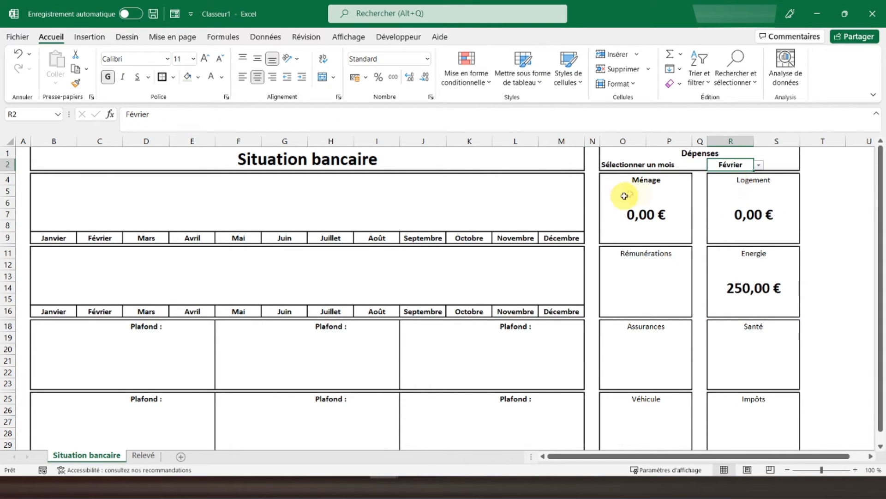
# - Compare the Energie amount in R12 with the Energie debit in the Relevé sheet
pyautogui.click(744, 284)
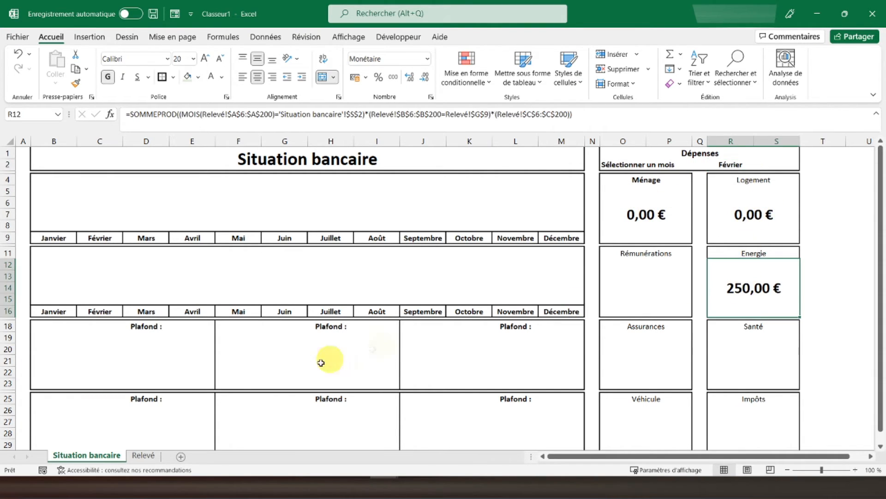
pyautogui.click(145, 456)
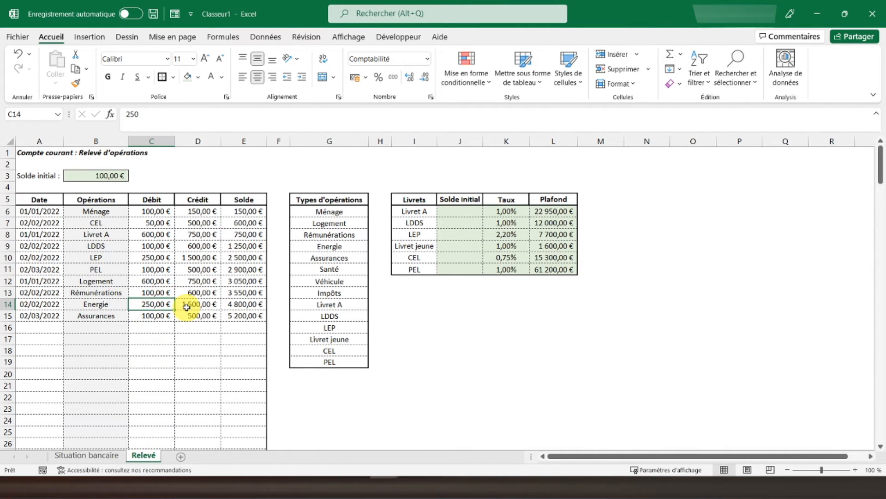
pyautogui.click(93, 456)
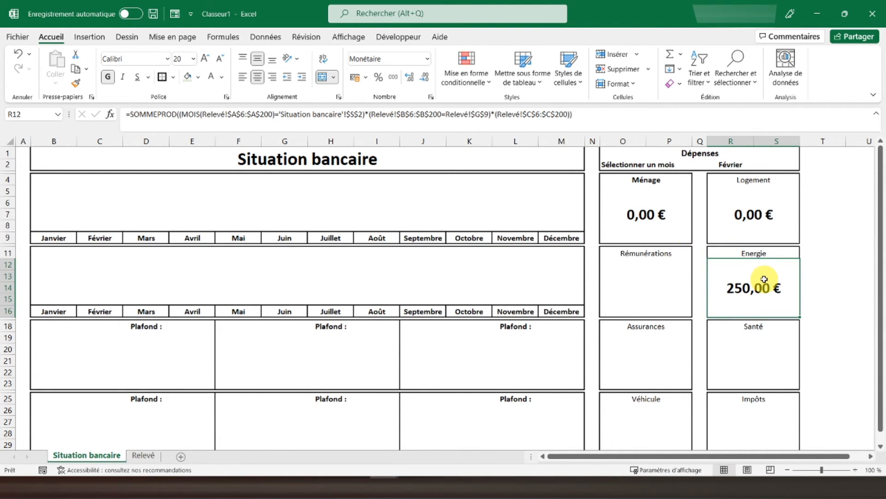
# - Copy the Energie amount cell and paste it at O19 in the Assurances box
pyautogui.hotkey('ctrl', 'c')
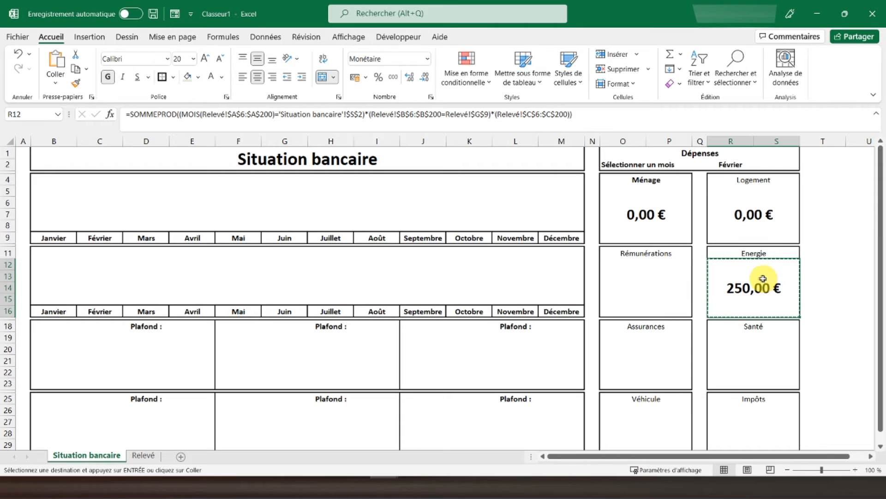
pyautogui.click(618, 340)
pyautogui.hotkey('ctrl', 'v')
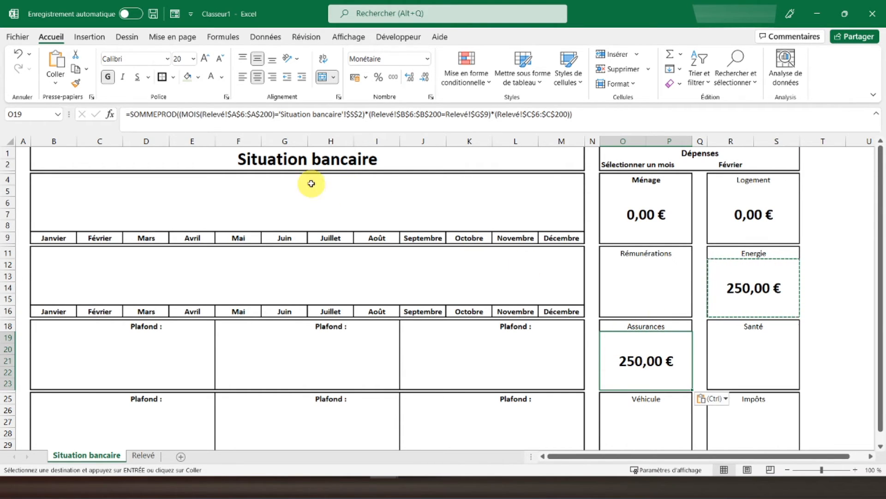
# - Look up the Assurances cell in the Relevé operation types and set the criterion in the O19 formula to Relevé!$G$10
pyautogui.click(142, 455)
pyautogui.click(326, 256)
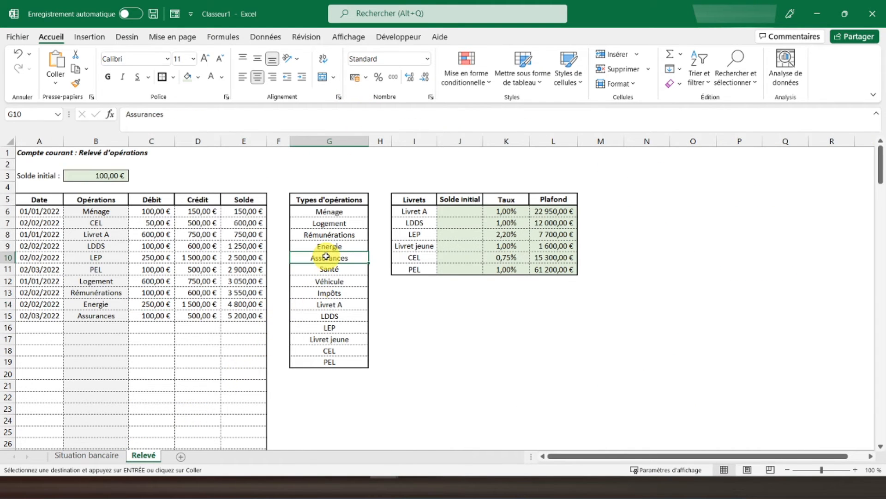
pyautogui.click(81, 455)
pyautogui.click(613, 380)
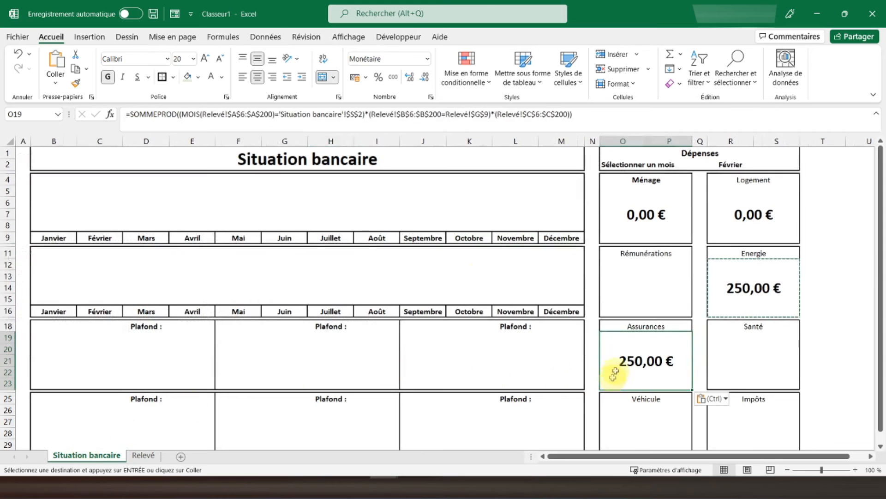
pyautogui.click(489, 114)
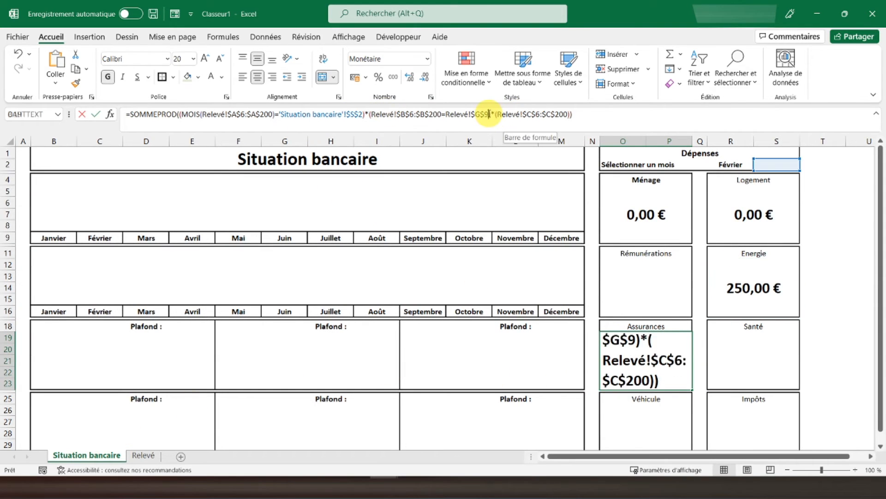
pyautogui.press('BackSpace')
pyautogui.write('1')
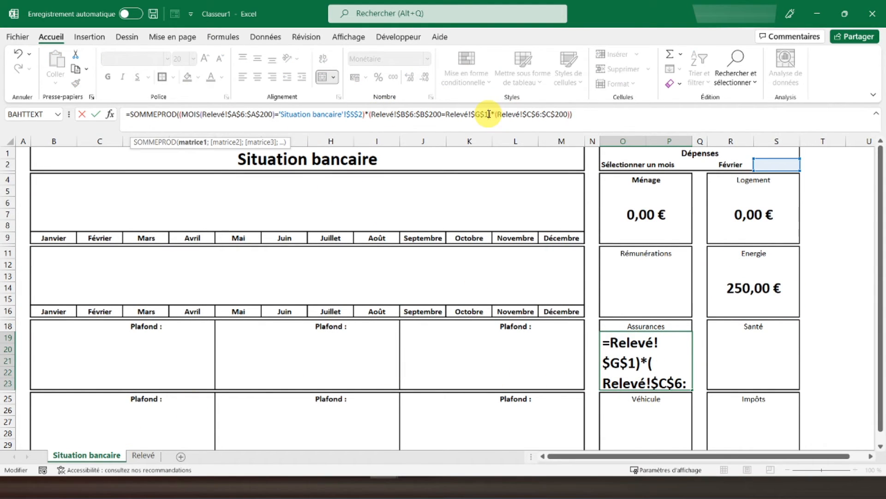
pyautogui.write('0')
pyautogui.click(648, 332)
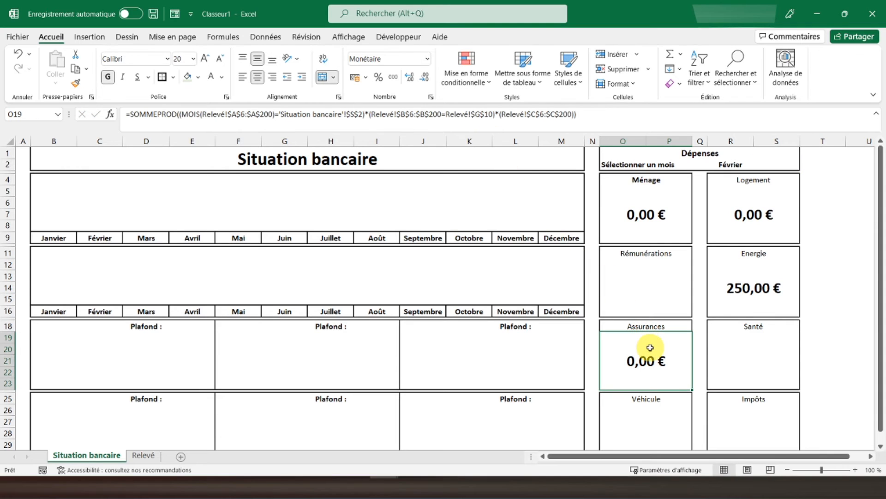
# - Copy the Assurances amount cell and paste it into the Santé box at R19, the Véhicule box at O26 and the Impôts box at R26
pyautogui.hotkey('ctrl', 'c')
pyautogui.click(715, 335)
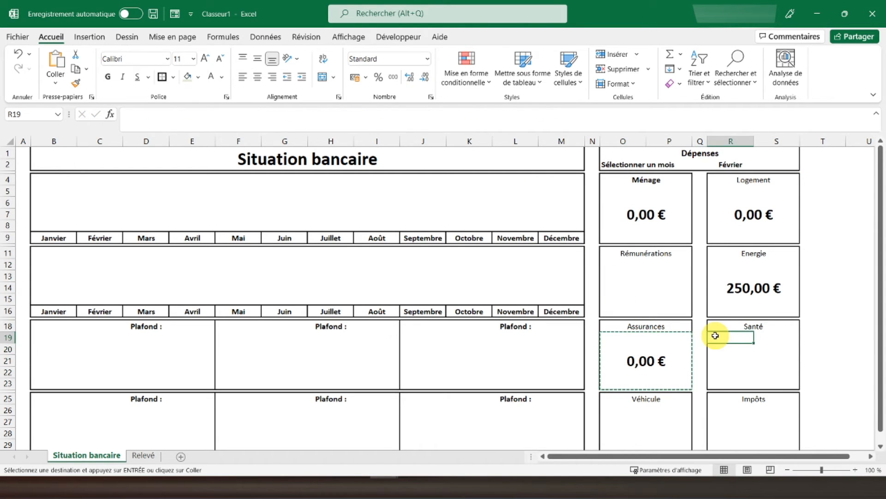
pyautogui.hotkey('ctrl', 'v')
pyautogui.scroll(-2, 665, 340)
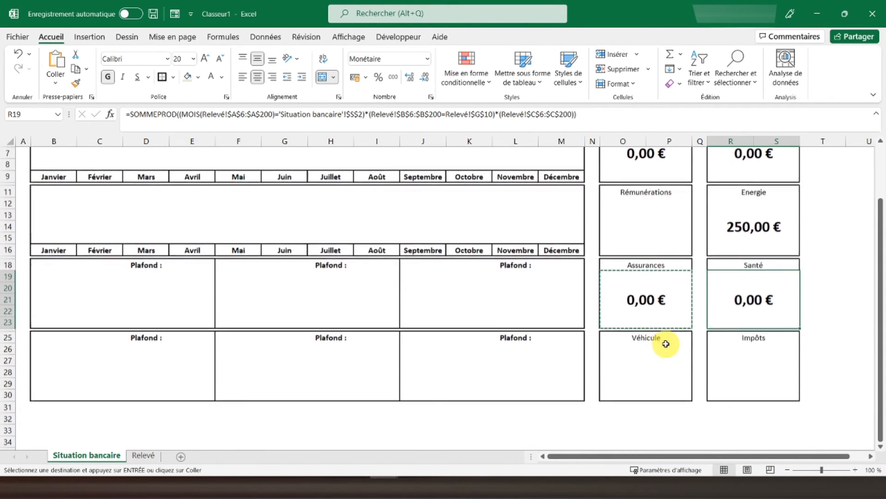
pyautogui.click(623, 345)
pyautogui.hotkey('ctrl', 'v')
pyautogui.click(718, 347)
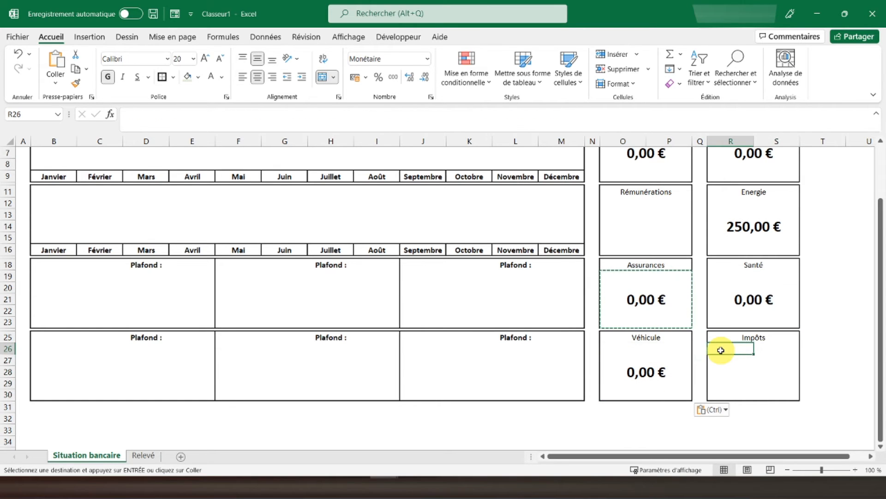
pyautogui.hotkey('ctrl', 'v')
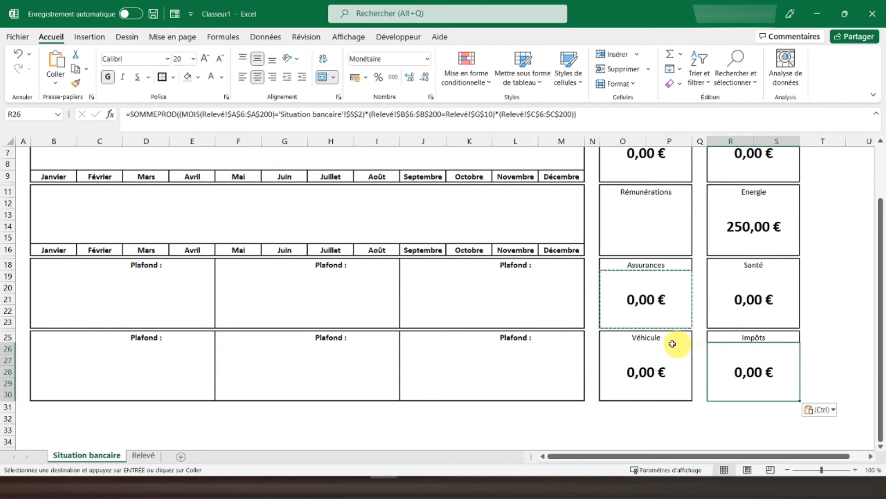
# - Look up the Santé, Véhicule and Impôts cells in the Relevé operation types and set the R19 formula's criterion to Relevé!$G$11
pyautogui.click(143, 455)
pyautogui.click(329, 269)
pyautogui.moveTo(329, 272); pyautogui.dragTo(329, 293)
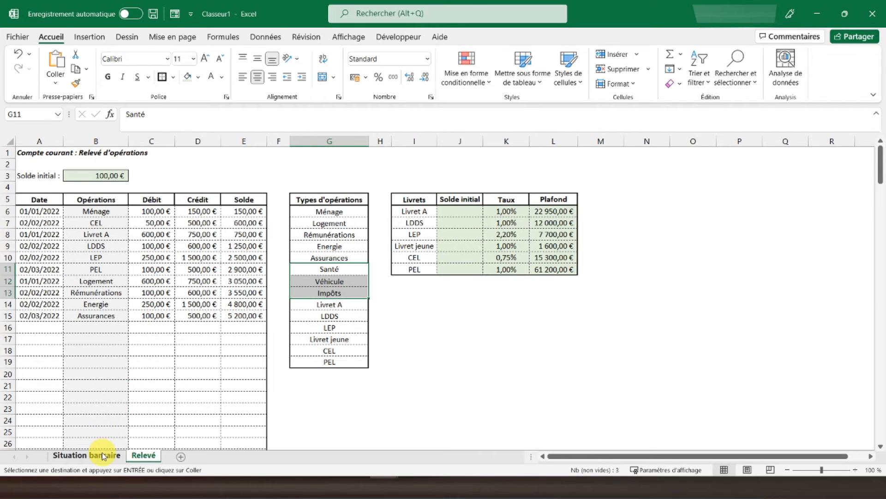
pyautogui.click(102, 457)
pyautogui.click(737, 293)
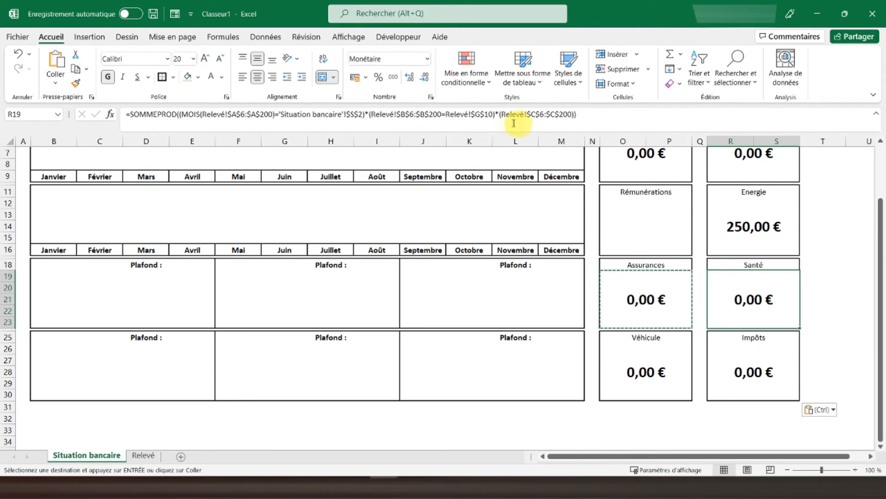
pyautogui.click(492, 114)
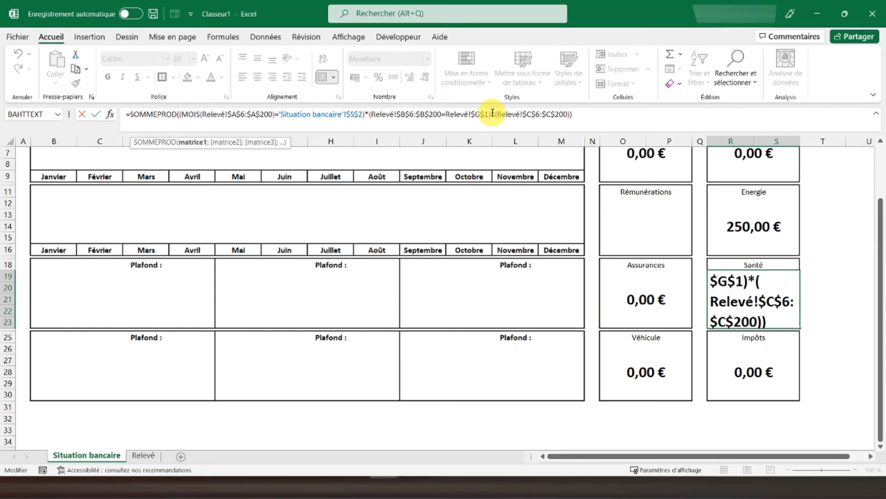
pyautogui.press('Return')
# - Set the criterion in the Véhicule formula at O26 to Relevé!$G$12 and in the Impôts formula at R26 to Relevé!$G$13
pyautogui.click(633, 362)
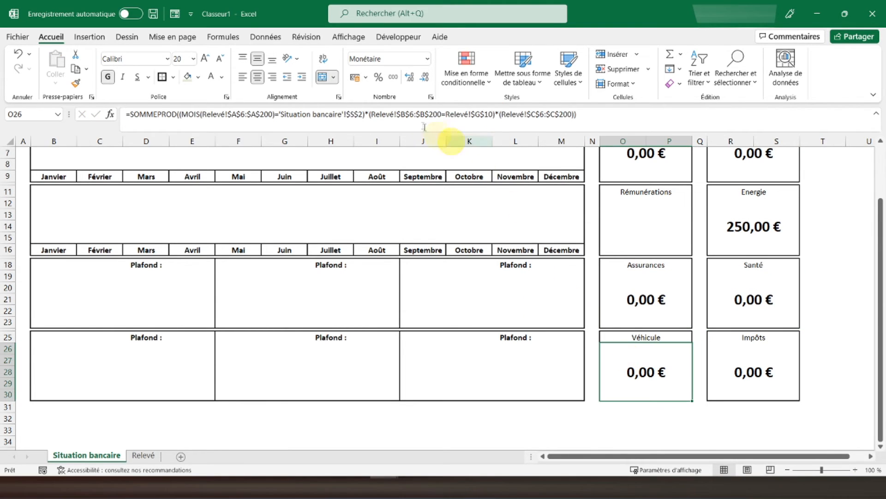
pyautogui.click(488, 115)
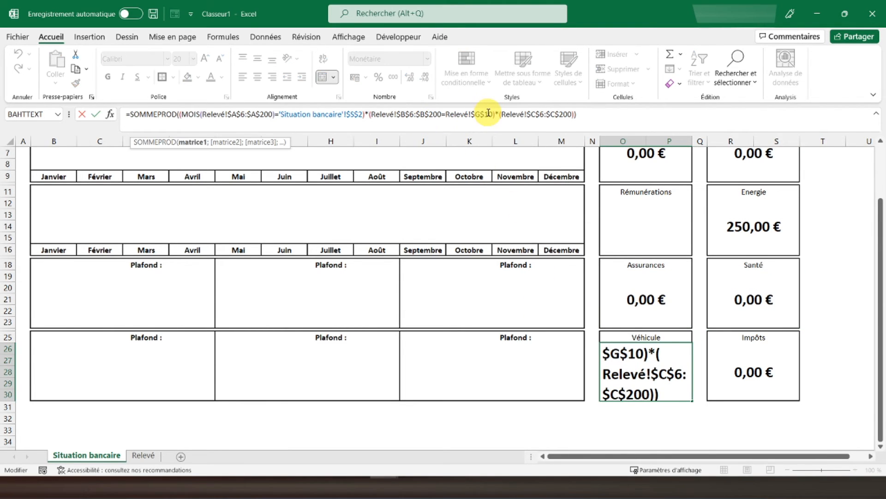
pyautogui.press('Return')
pyautogui.click(762, 358)
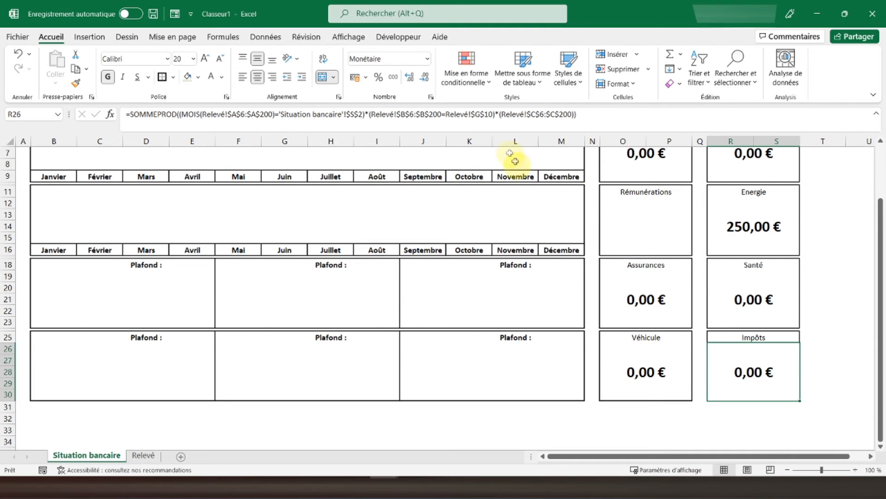
pyautogui.click(490, 114)
pyautogui.press('BackSpace')
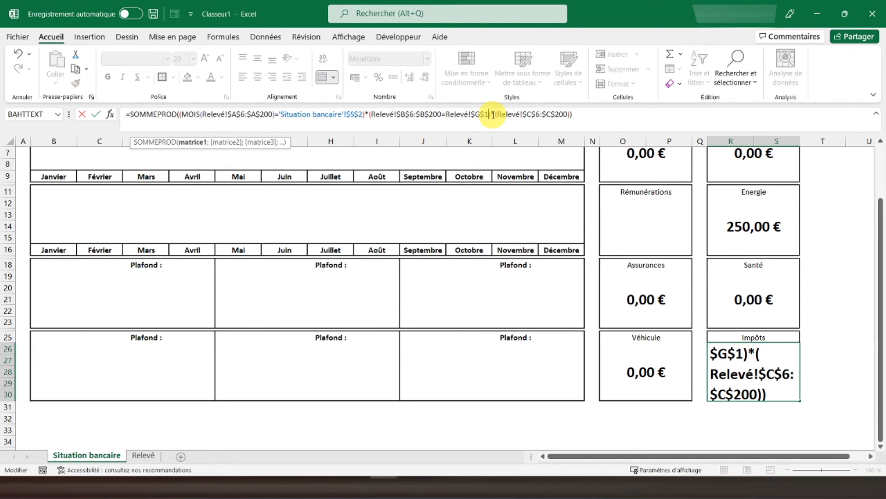
pyautogui.write('3')
pyautogui.press('Return')
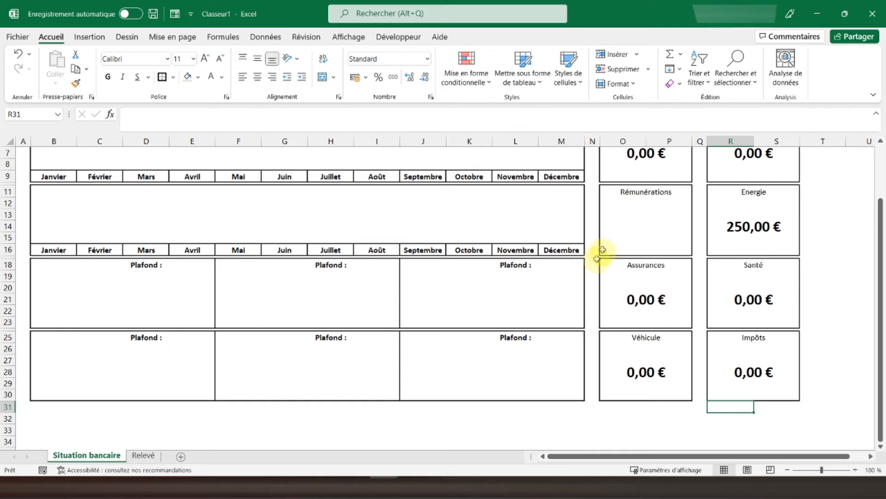
# - Make the Logement, Energie, Rémunérations, Assurances, Santé, Impôts and Véhicule box titles bold
pyautogui.click(634, 224)
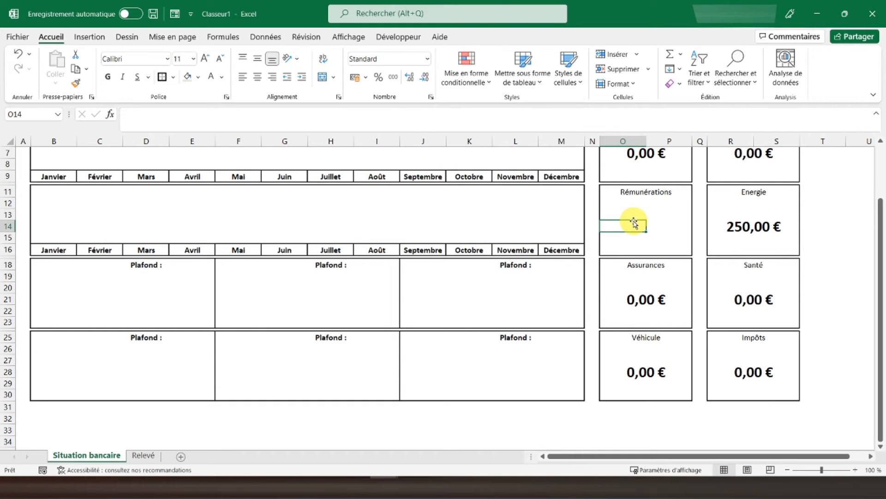
pyautogui.scroll(1, 634, 224)
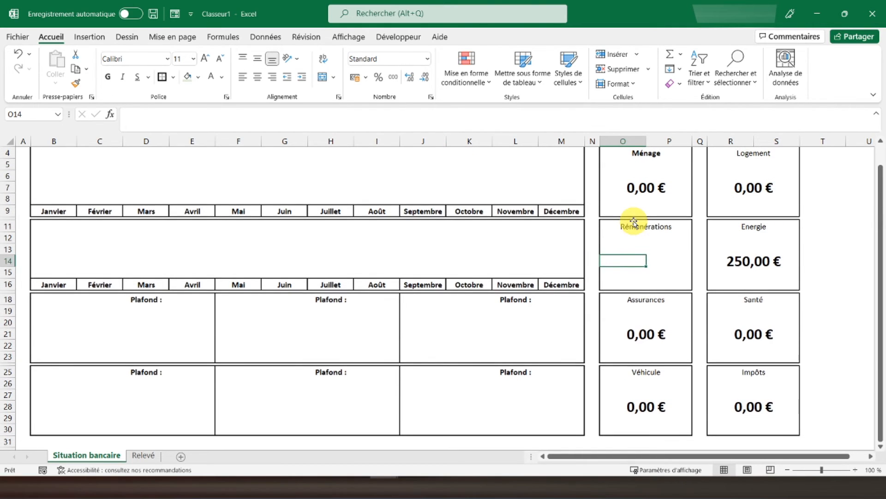
pyautogui.scroll(1, 725, 180)
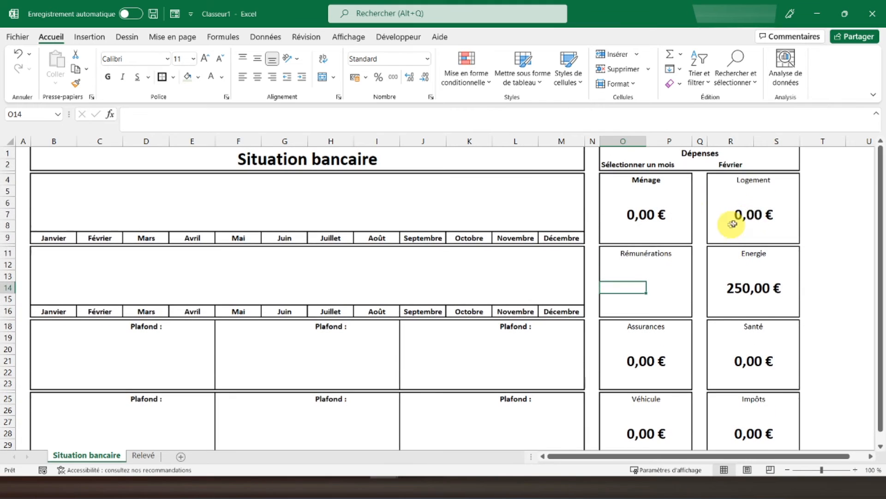
pyautogui.click(754, 180)
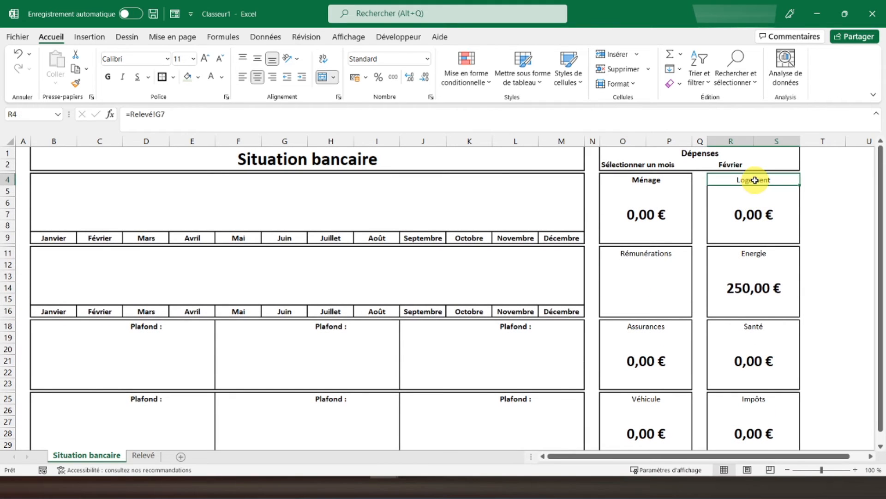
pyautogui.keyDown('ctrl'); pyautogui.click(754, 253); pyautogui.keyUp('ctrl')
pyautogui.keyDown('ctrl'); pyautogui.click(656, 252); pyautogui.keyUp('ctrl')
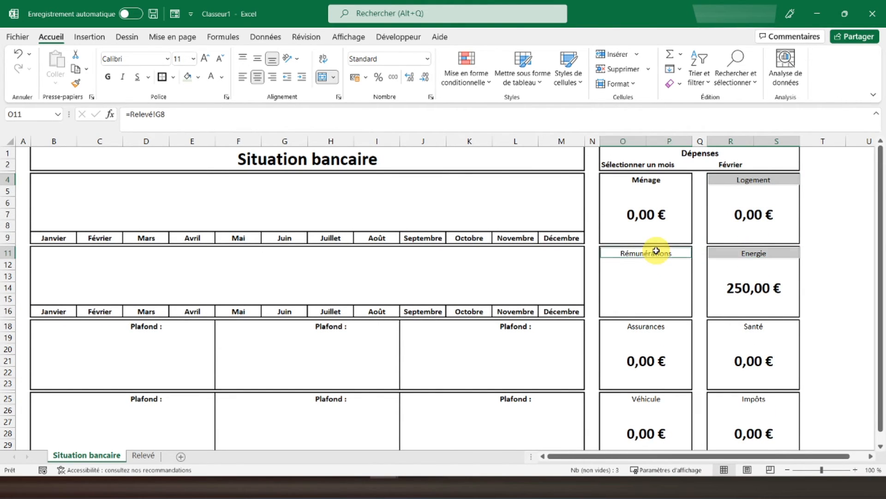
pyautogui.keyDown('ctrl'); pyautogui.click(644, 326); pyautogui.keyUp('ctrl')
pyautogui.keyDown('ctrl'); pyautogui.click(755, 327); pyautogui.keyUp('ctrl')
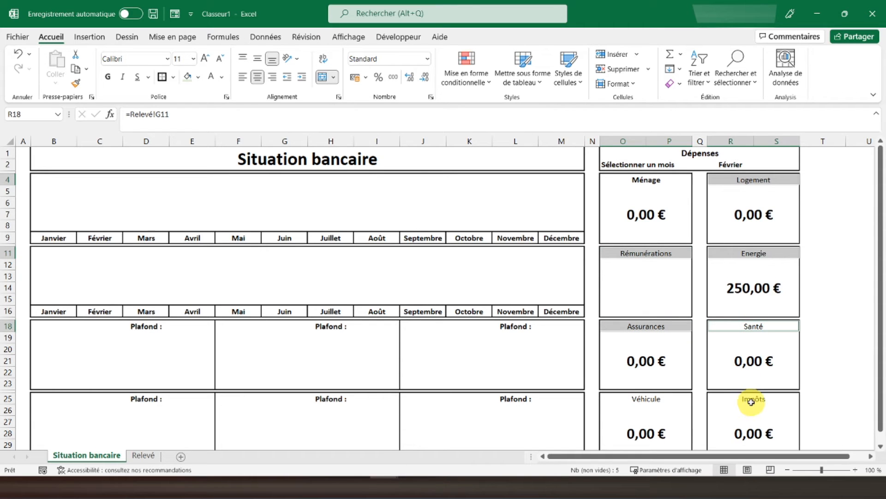
pyautogui.keyDown('ctrl'); pyautogui.click(752, 400); pyautogui.keyUp('ctrl')
pyautogui.keyDown('ctrl'); pyautogui.click(655, 400); pyautogui.keyUp('ctrl')
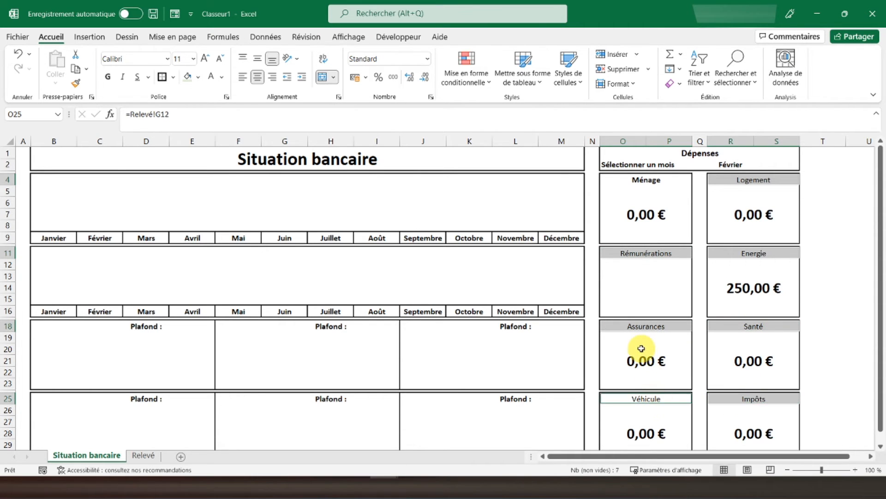
pyautogui.scroll(-2, 641, 349)
pyautogui.scroll(2, 641, 350)
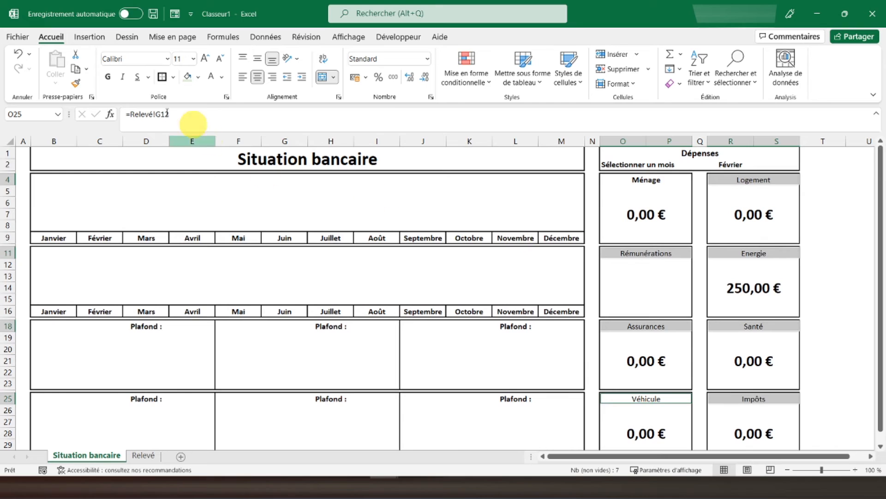
pyautogui.click(108, 79)
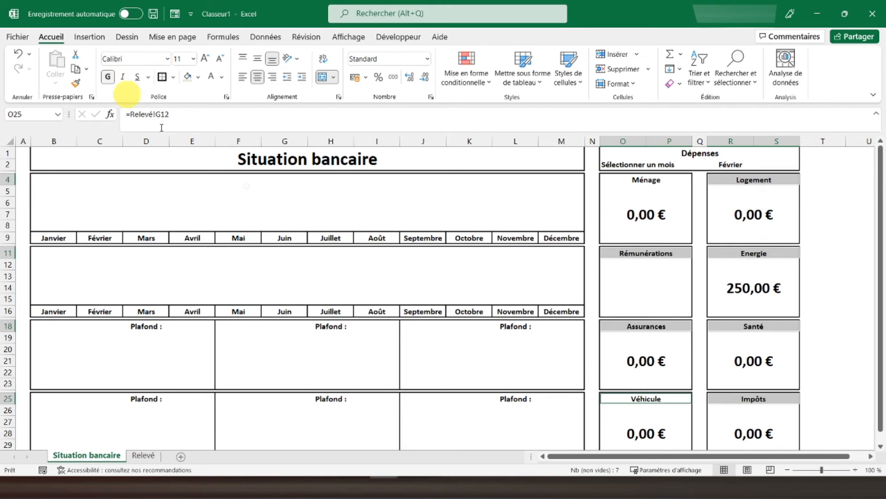
# - Copy the Energie amount cell and paste it at O12 in the Rémunérations box
pyautogui.click(630, 258)
pyautogui.click(610, 263)
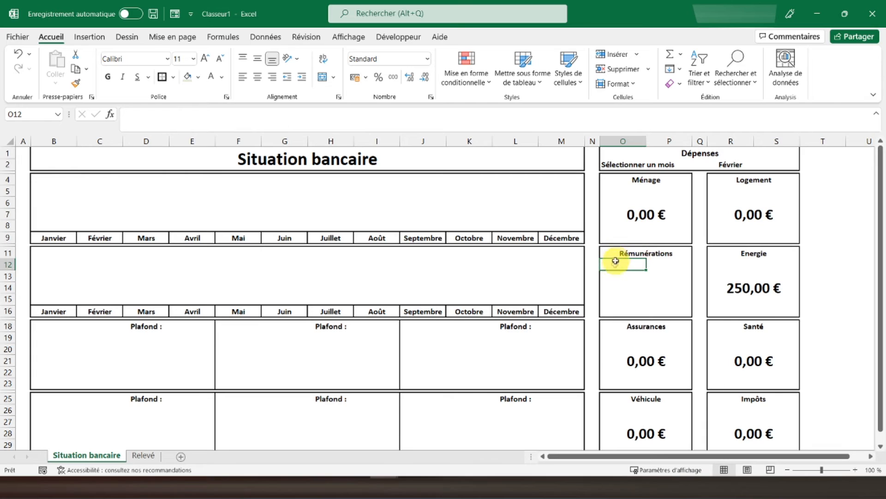
pyautogui.moveTo(614, 262)
pyautogui.mouseDown()
pyautogui.moveTo(661, 291)
pyautogui.moveTo(666, 307)
pyautogui.moveTo(617, 265)
pyautogui.mouseUp()
pyautogui.click(731, 276)
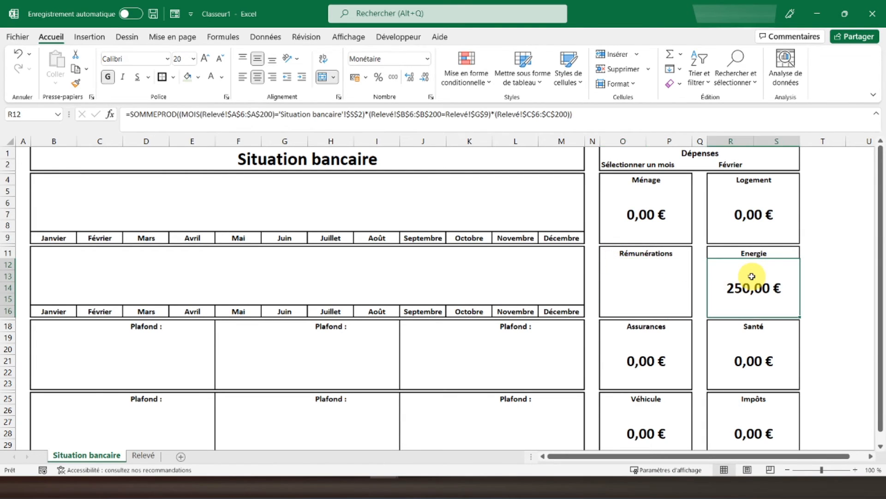
pyautogui.hotkey('ctrl', 'c')
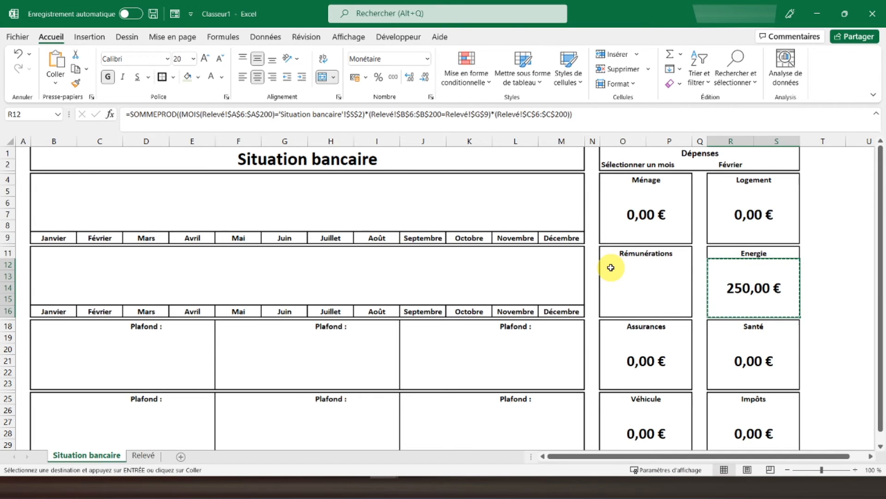
pyautogui.click(611, 266)
pyautogui.hotkey('ctrl', 'v')
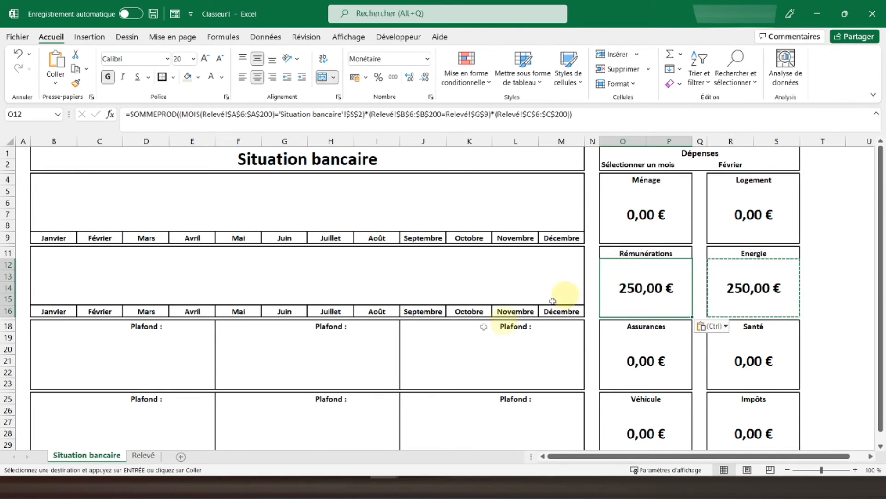
# - Zero out the Rémunérations debit in C13 of the Relevé sheet
pyautogui.click(143, 456)
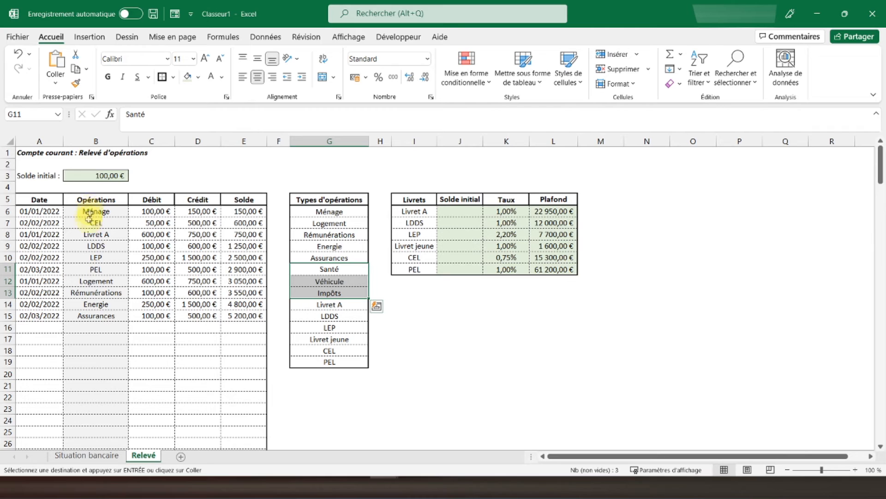
pyautogui.click(149, 295)
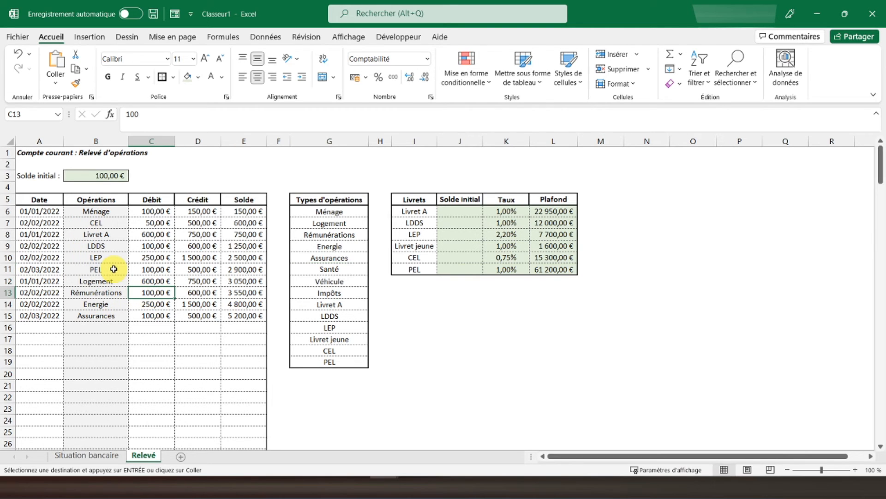
pyautogui.press('Delete')
pyautogui.press('Return')
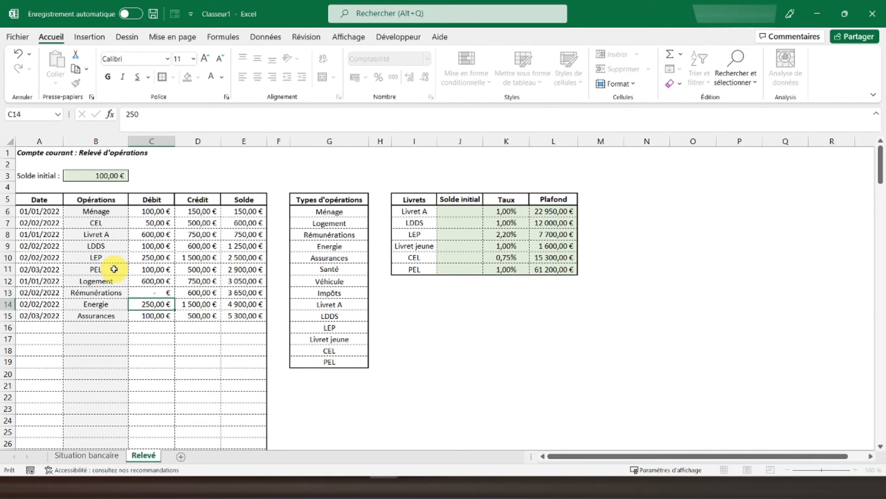
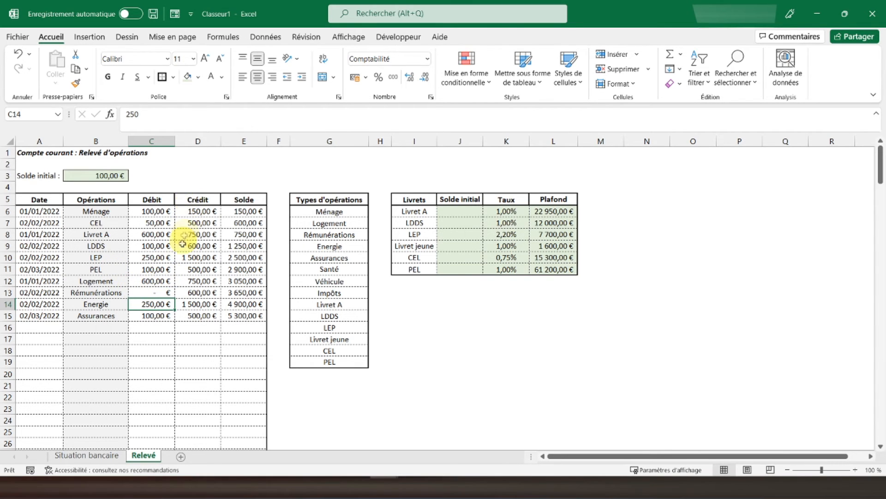
# - Locate the Crédit column in the Relevé sheet and change the O12 formula's summed range to Relevé!$D$6:$D$200
pyautogui.click(195, 303)
pyautogui.click(101, 456)
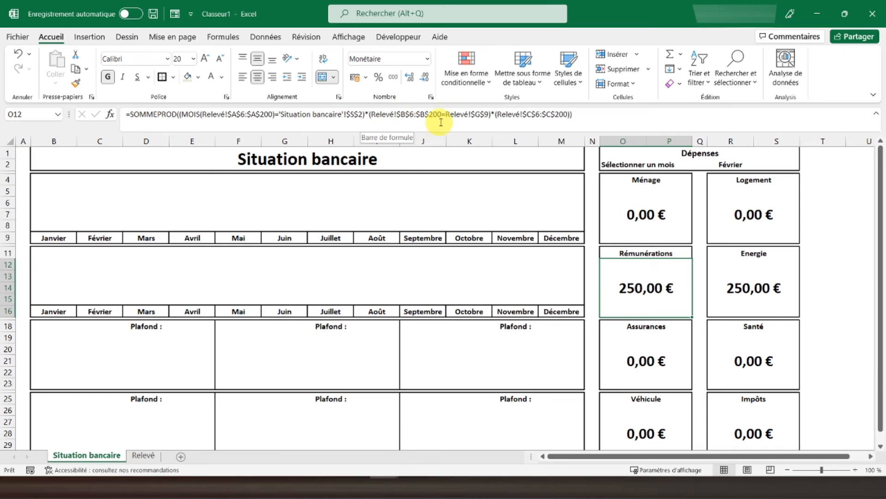
pyautogui.click(144, 456)
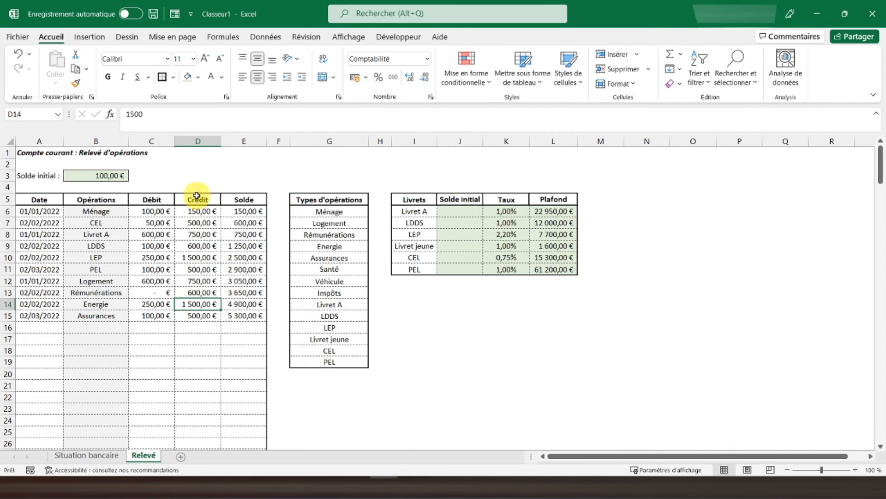
pyautogui.click(91, 455)
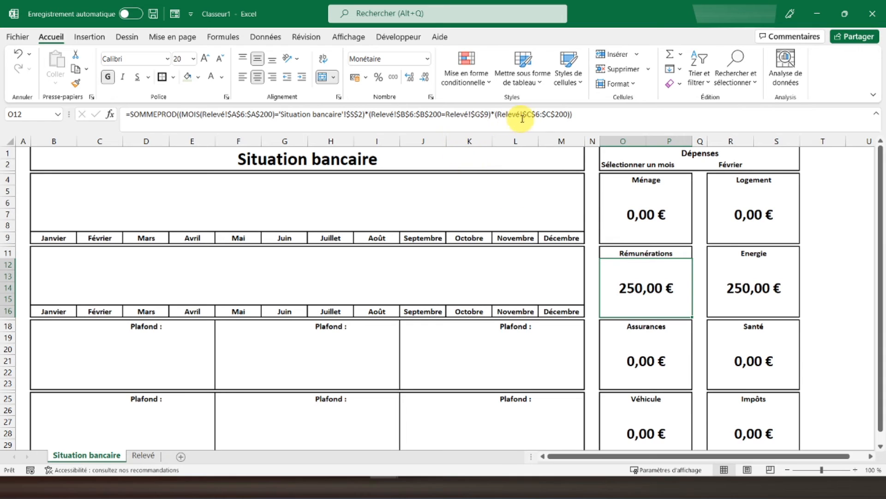
pyautogui.click(533, 114)
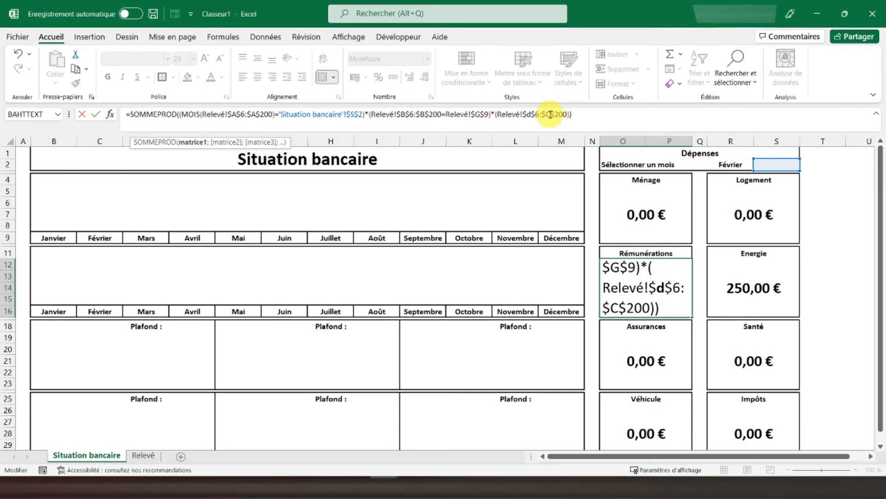
pyautogui.press('Return')
# - Compare the Rémunérations total in O12 with the Rémunérations credit recorded in the Relevé sheet
pyautogui.click(619, 277)
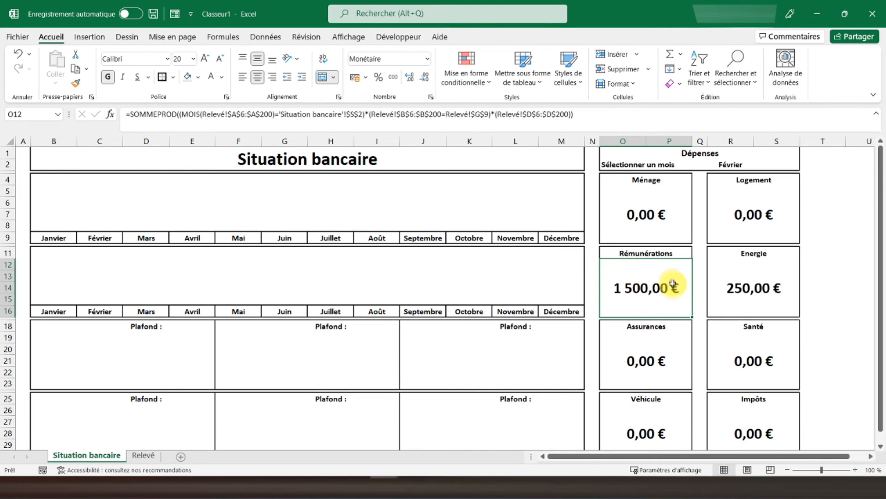
pyautogui.click(143, 456)
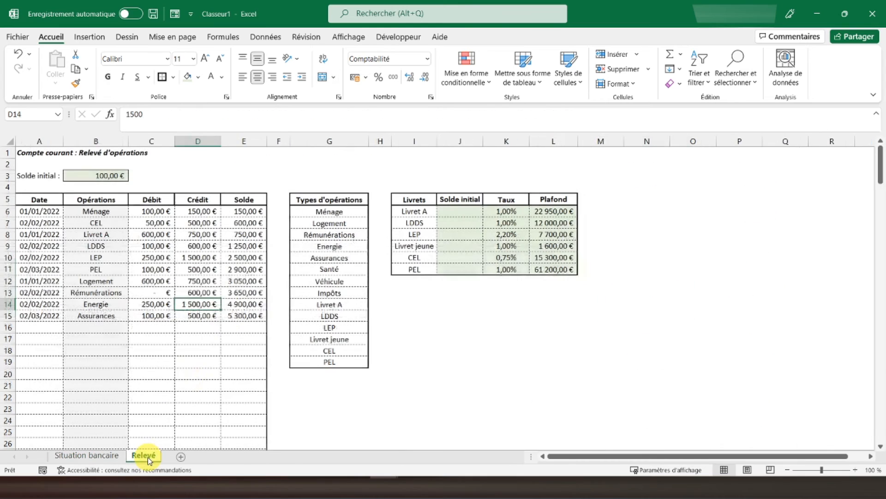
pyautogui.click(193, 293)
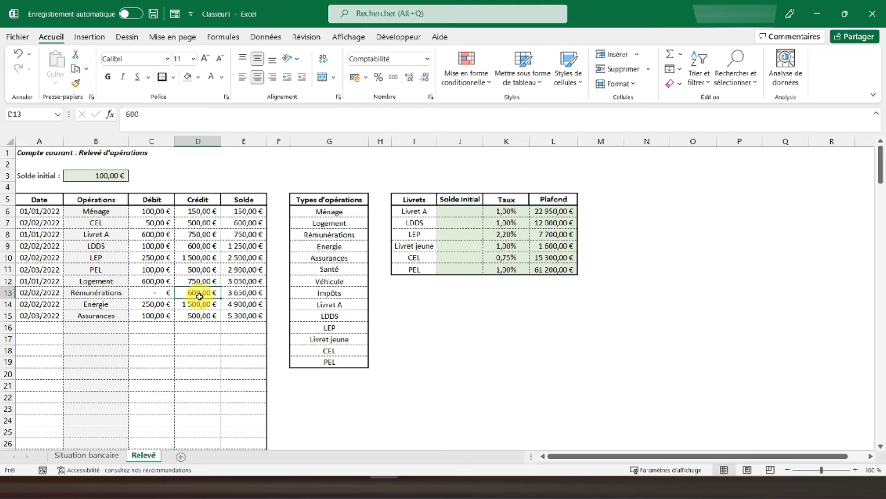
pyautogui.click(98, 456)
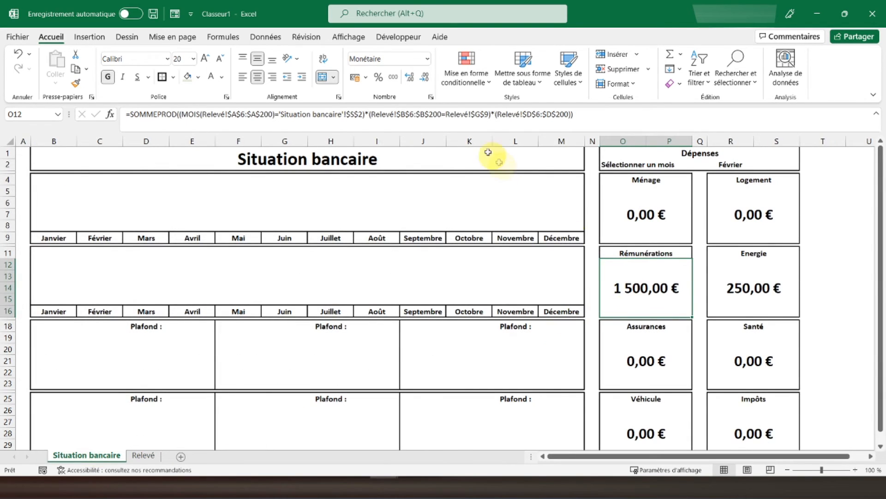
# - Find Rémunérations in the operation types list of Relevé and change the O12 formula's criterion to Relevé!$G$8
pyautogui.click(146, 455)
pyautogui.click(341, 212)
pyautogui.click(338, 224)
pyautogui.click(337, 235)
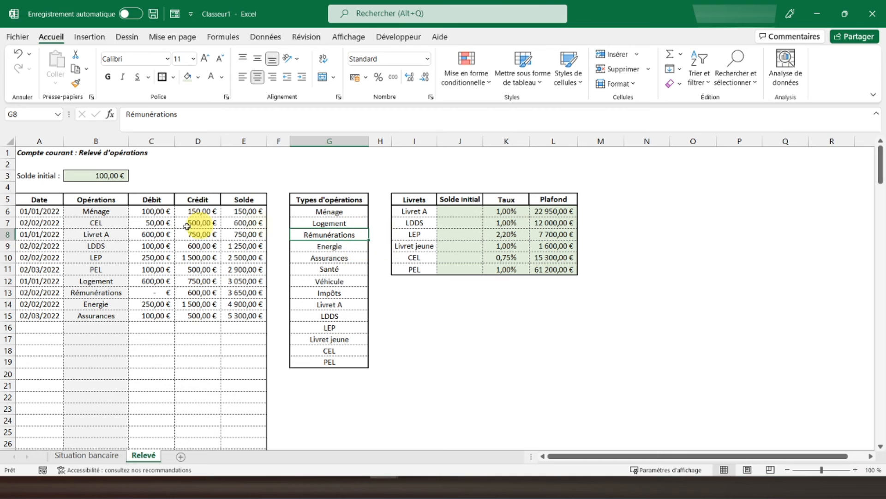
pyautogui.click(98, 455)
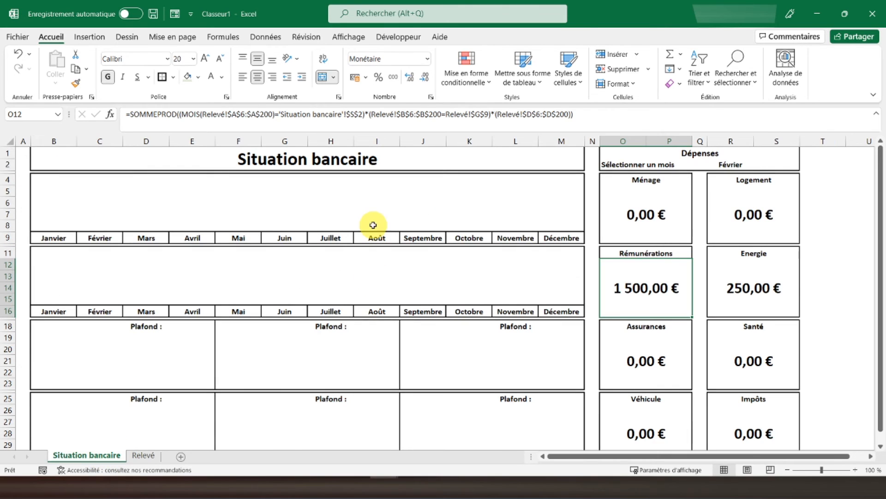
pyautogui.click(486, 115)
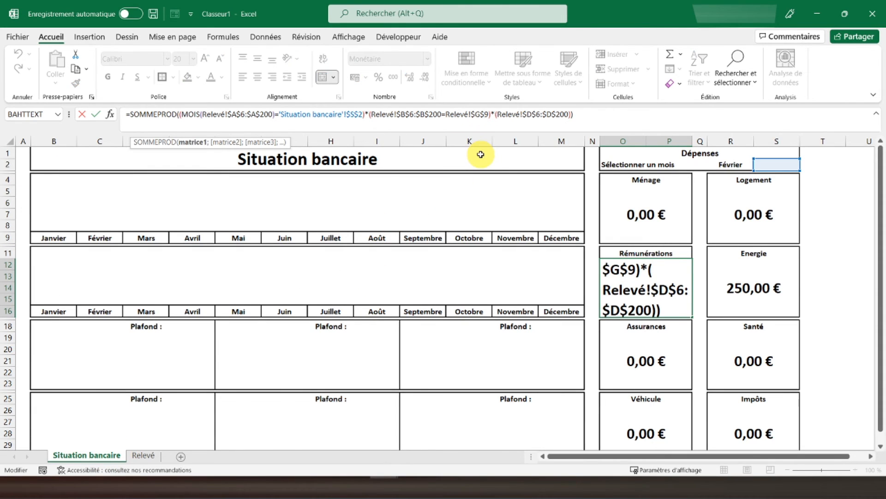
pyautogui.press('Delete')
pyautogui.write('8')
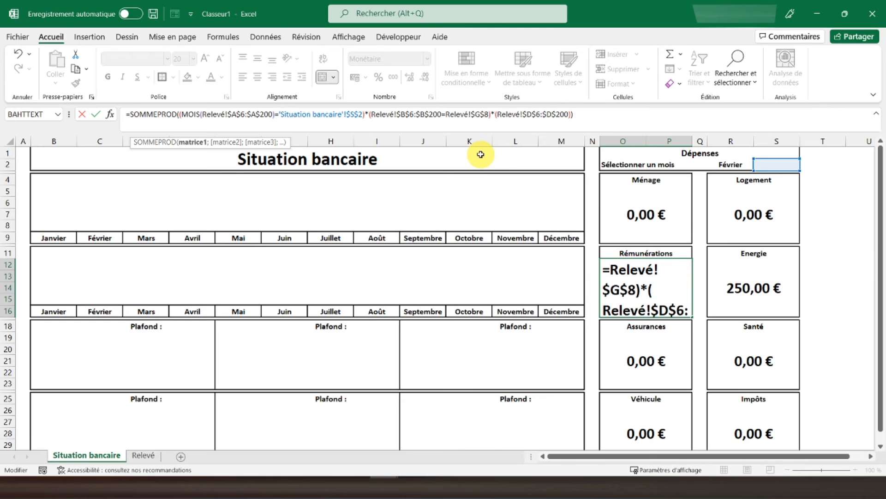
pyautogui.press('Return')
pyautogui.click(630, 275)
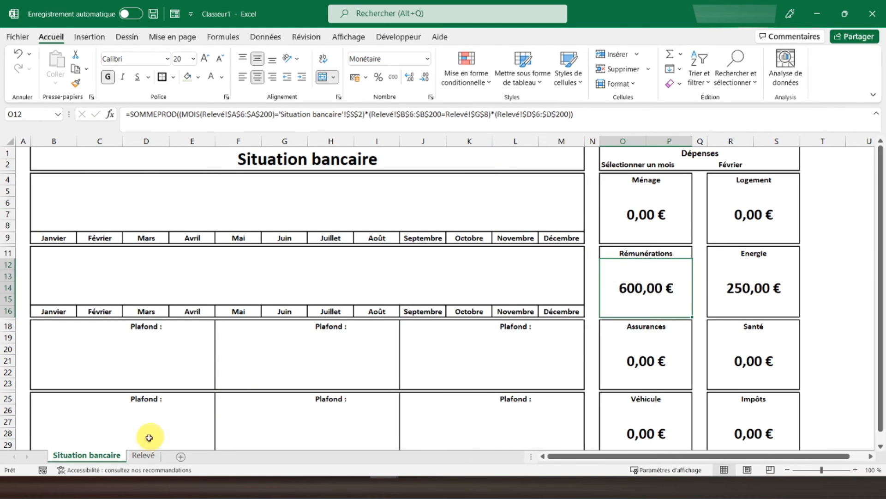
pyautogui.click(144, 455)
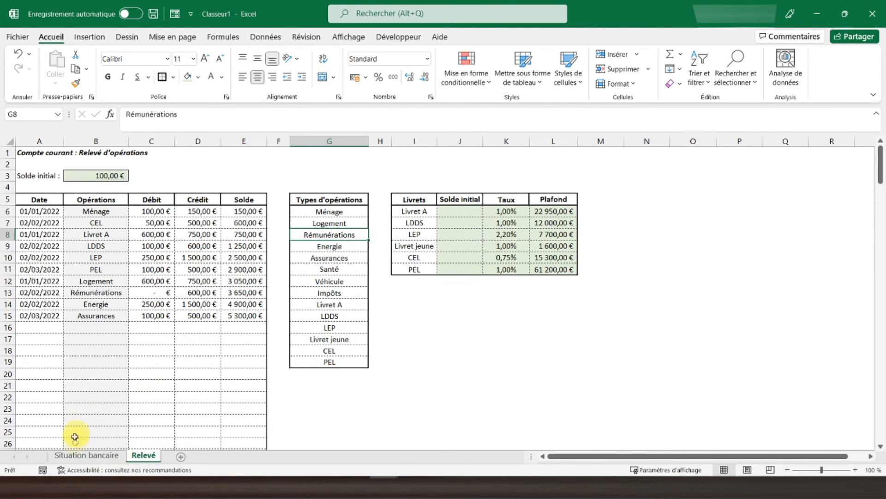
pyautogui.click(92, 456)
# - Set the font colour of the Rémunérations amount to standard light green
pyautogui.scroll(-1, 588, 291)
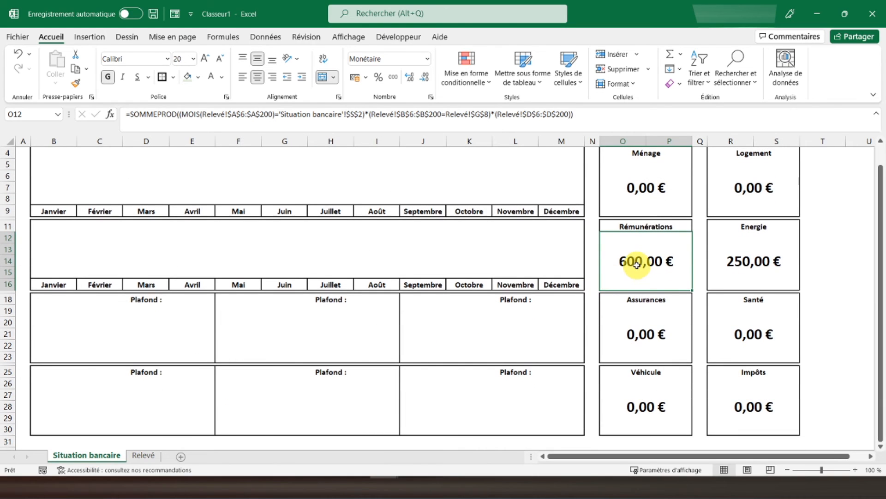
pyautogui.click(223, 78)
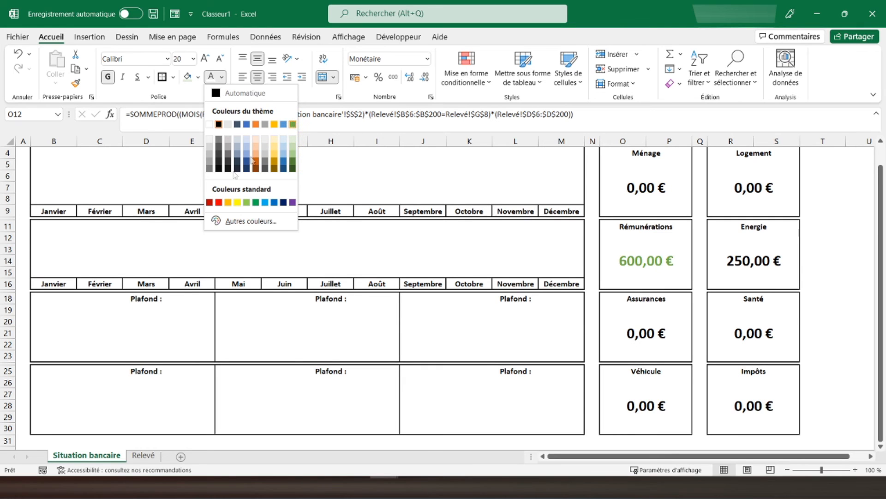
pyautogui.click(246, 205)
# - Apply the light green font colour to the Ménage, Logement, Energie, Santé, Assurances, Véhicule and Impôts amounts
pyautogui.scroll(1, 660, 237)
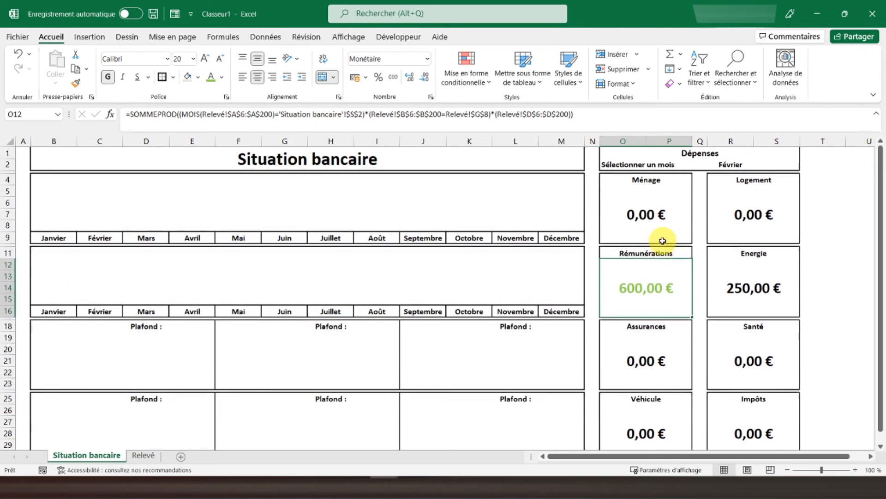
pyautogui.click(646, 208)
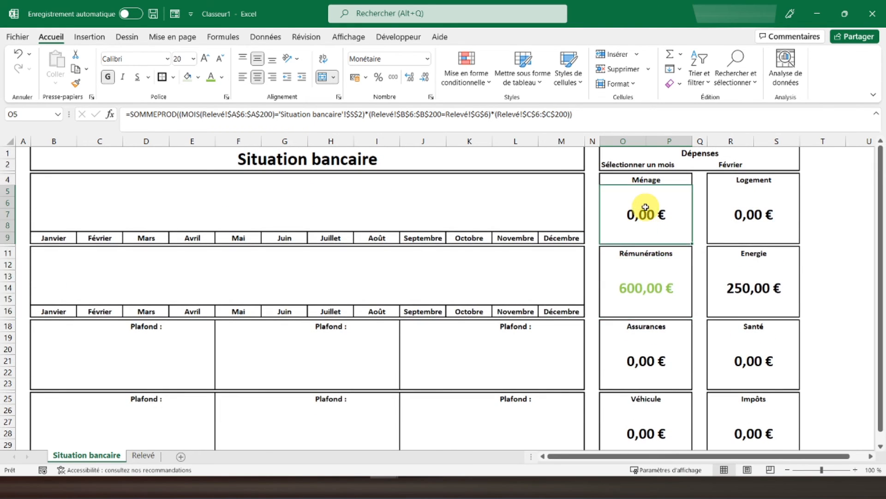
pyautogui.keyDown('ctrl'); pyautogui.click(752, 214); pyautogui.keyUp('ctrl')
pyautogui.keyDown('ctrl'); pyautogui.click(743, 287); pyautogui.keyUp('ctrl')
pyautogui.keyDown('ctrl'); pyautogui.click(751, 355); pyautogui.keyUp('ctrl')
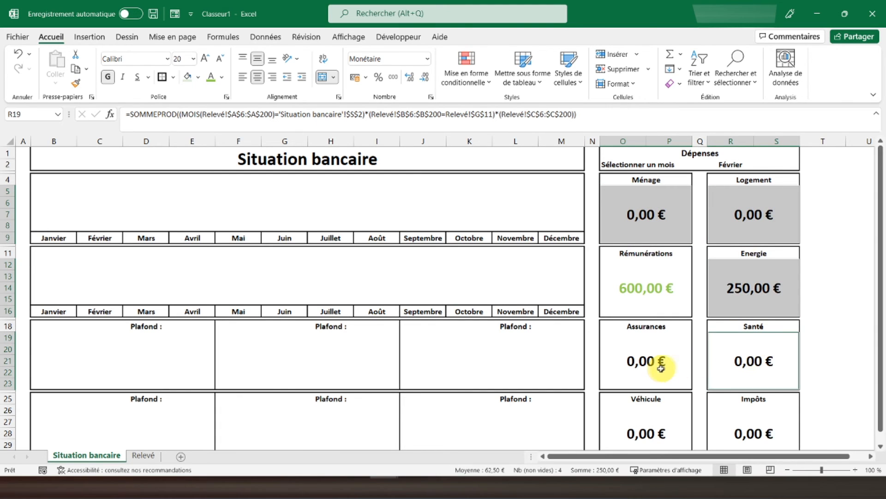
pyautogui.keyDown('ctrl'); pyautogui.click(667, 366); pyautogui.keyUp('ctrl')
pyautogui.keyDown('ctrl'); pyautogui.click(629, 427); pyautogui.keyUp('ctrl')
pyautogui.keyDown('ctrl'); pyautogui.click(747, 429); pyautogui.keyUp('ctrl')
pyautogui.scroll(-1, 744, 423)
pyautogui.scroll(1, 677, 359)
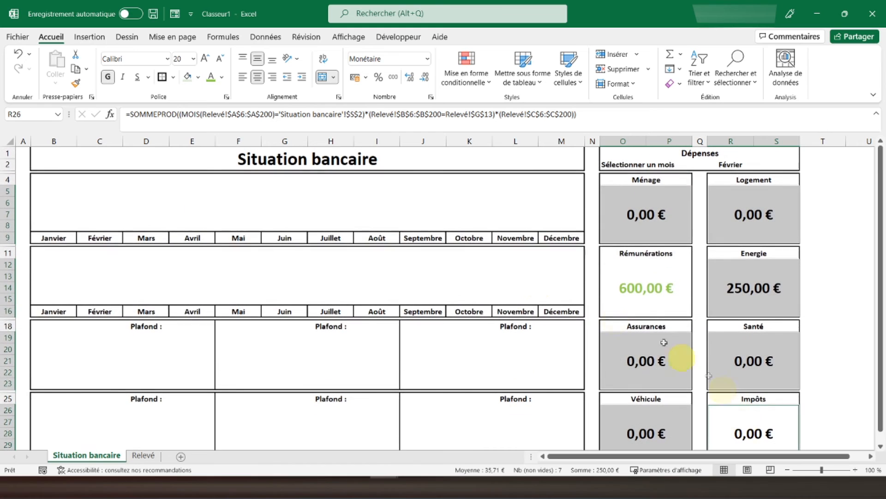
pyautogui.click(211, 77)
# - Set the font colour of the Ménage, Logement, Energie, Santé, Assurances, Véhicule and Impôts amounts to red
pyautogui.click(615, 216)
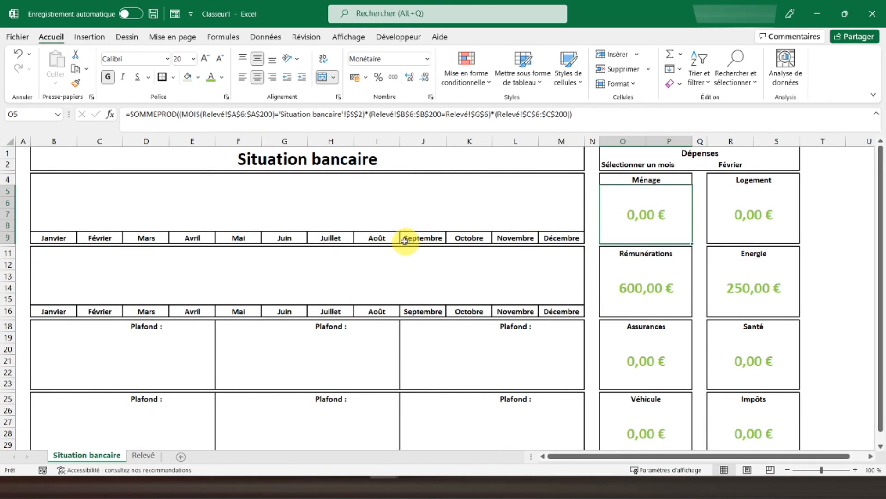
pyautogui.keyDown('ctrl'); pyautogui.click(745, 215); pyautogui.keyUp('ctrl')
pyautogui.keyDown('ctrl'); pyautogui.click(748, 283); pyautogui.keyUp('ctrl')
pyautogui.keyDown('ctrl'); pyautogui.click(746, 349); pyautogui.keyUp('ctrl')
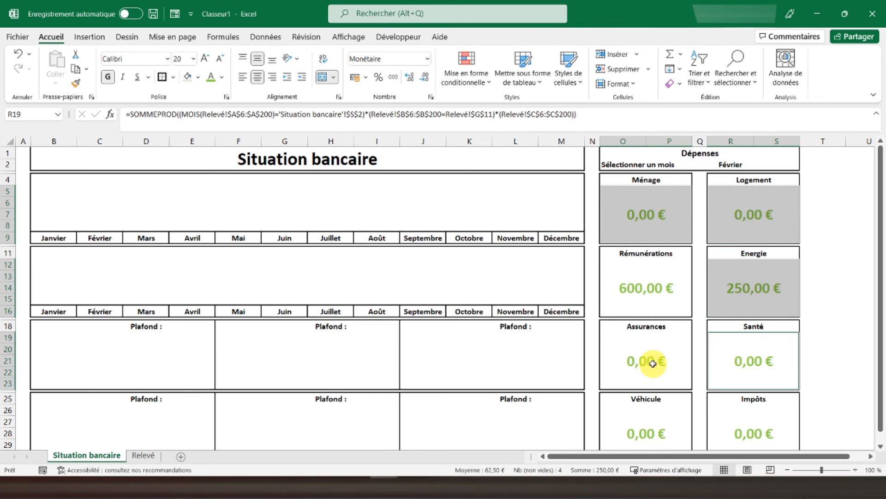
pyautogui.keyDown('ctrl'); pyautogui.click(652, 360); pyautogui.keyUp('ctrl')
pyautogui.keyDown('ctrl'); pyautogui.click(646, 414); pyautogui.keyUp('ctrl')
pyautogui.keyDown('ctrl'); pyautogui.click(734, 430); pyautogui.keyUp('ctrl')
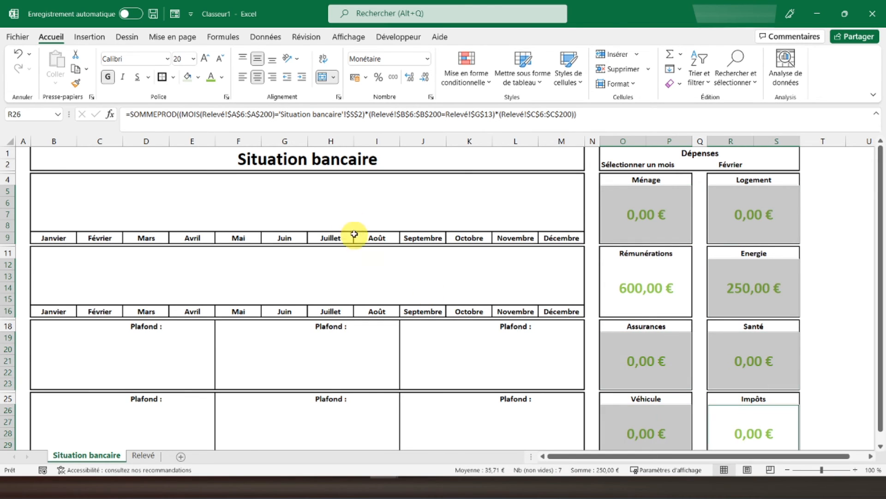
pyautogui.click(224, 78)
pyautogui.click(226, 202)
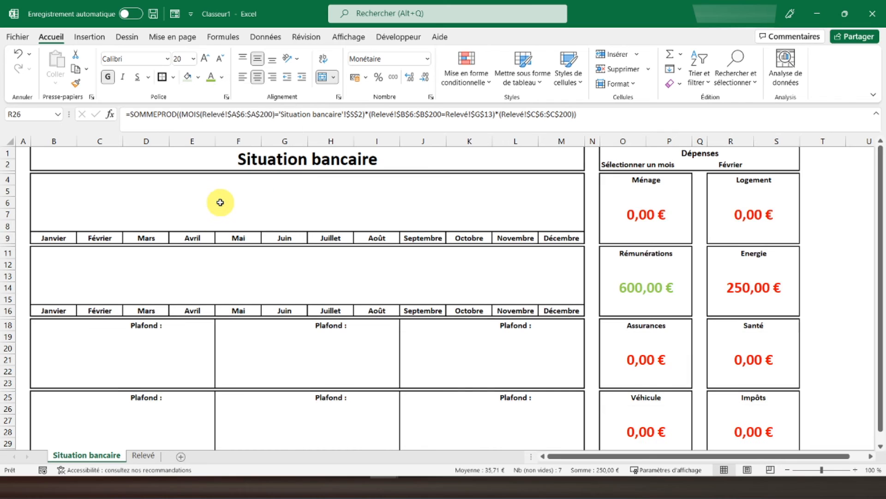
pyautogui.click(520, 244)
pyautogui.scroll(-1, 545, 275)
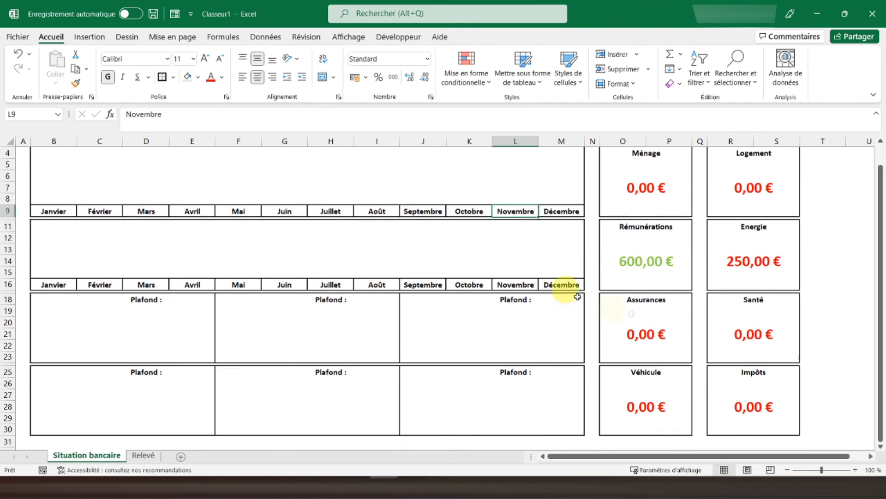
pyautogui.scroll(1, 713, 220)
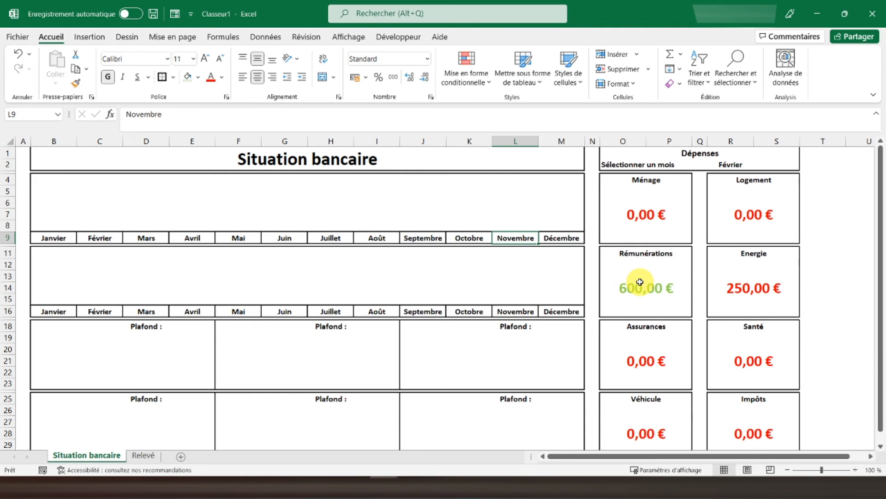
# - Link B18 and F18 of Situation bancaire to the Livret A and LDDS names in the Livrets table of Relevé
pyautogui.click(44, 326)
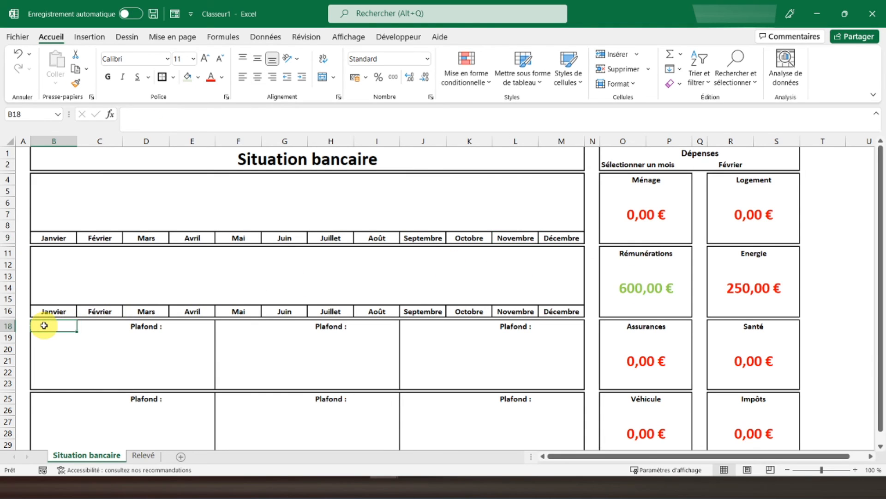
pyautogui.write('=')
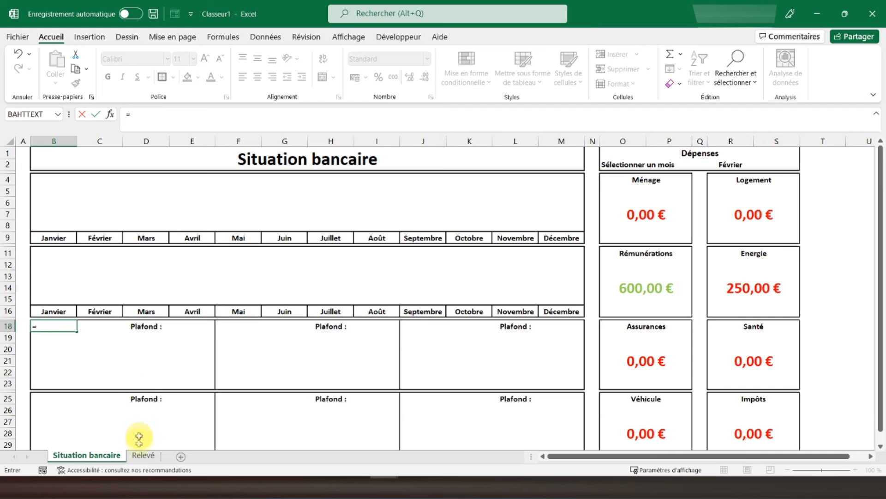
pyautogui.click(143, 455)
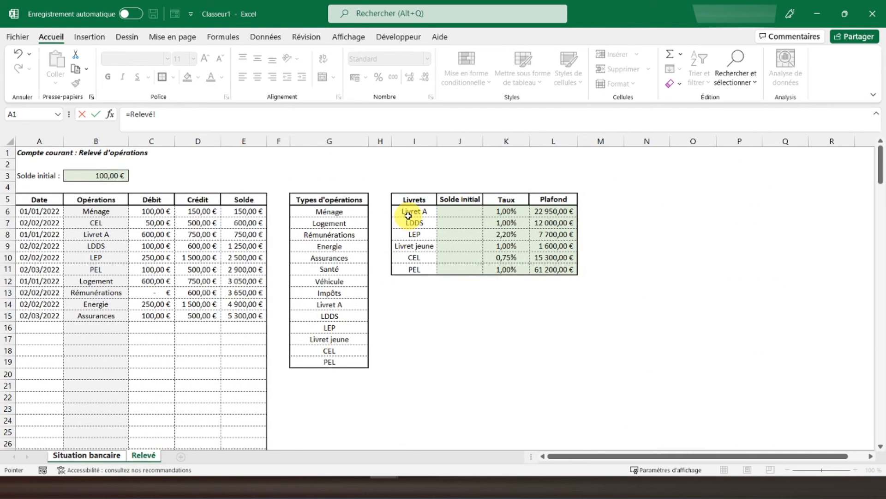
pyautogui.press('Return')
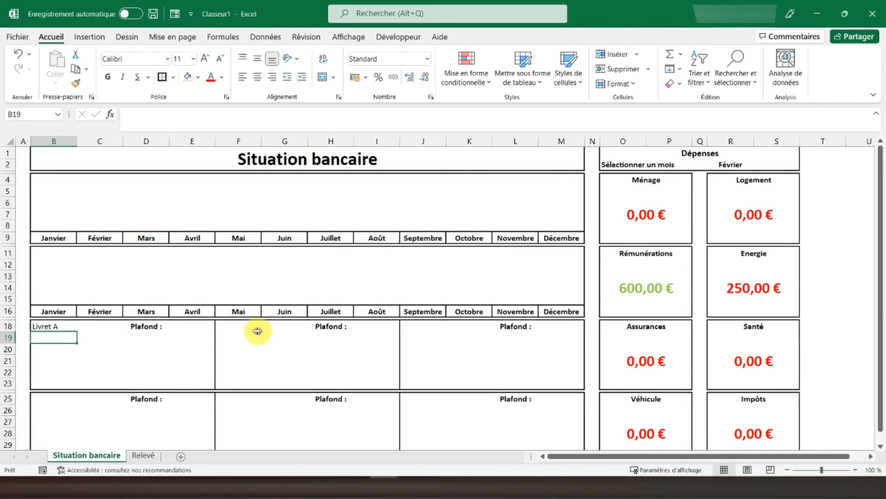
pyautogui.click(238, 328)
pyautogui.write('=')
pyautogui.click(143, 455)
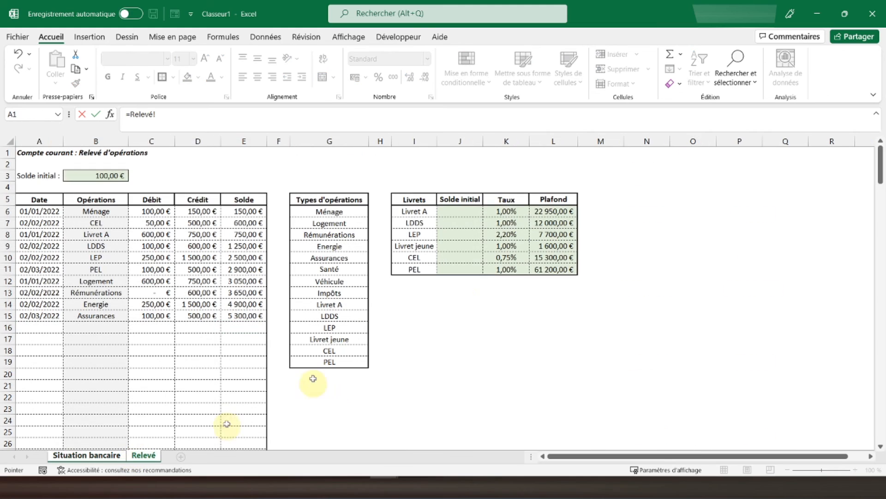
pyautogui.press('Return')
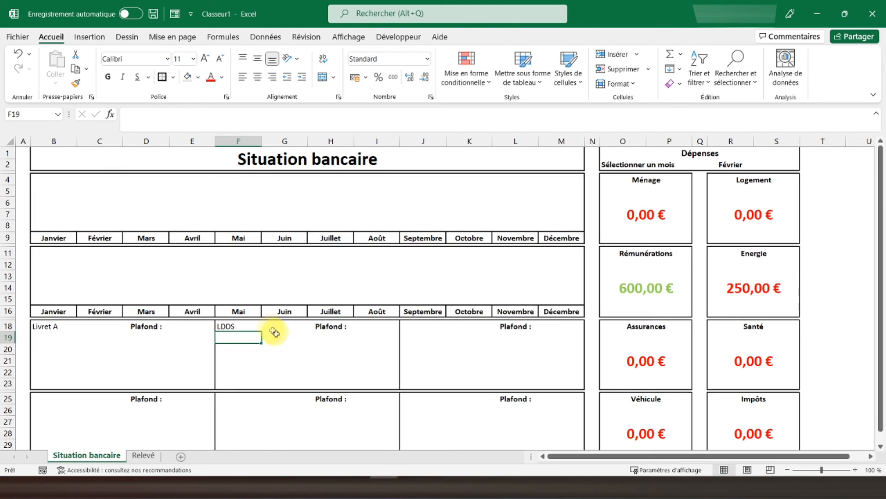
# - Link J18 to the LEP name in Relevé!I8 and B25 to the Livret jeune name in Relevé!I9
pyautogui.click(438, 329)
pyautogui.write('=')
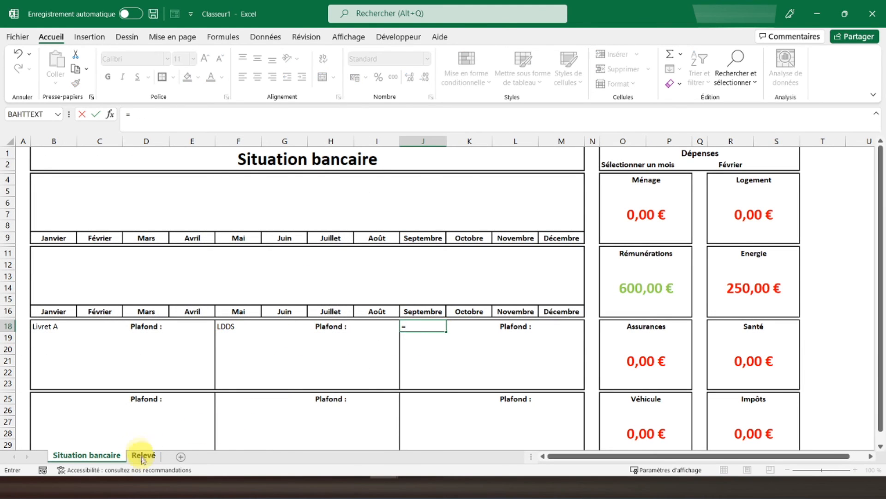
pyautogui.click(143, 455)
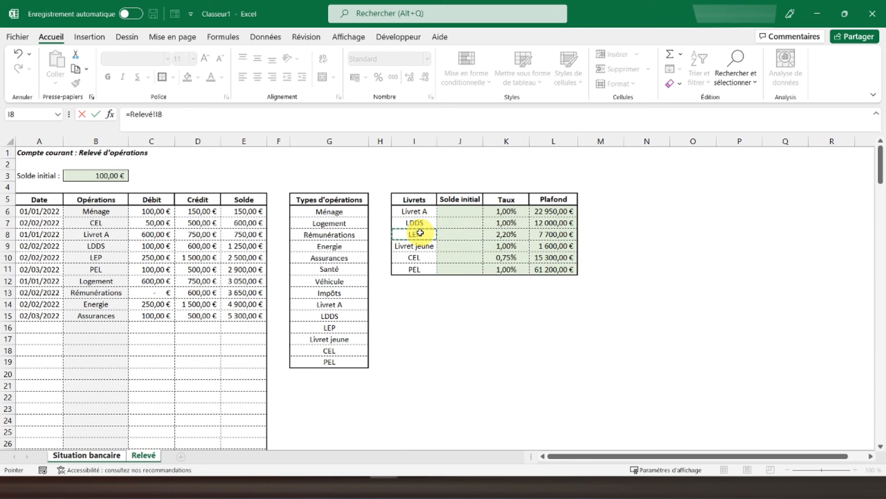
pyautogui.press('Return')
pyautogui.click(52, 399)
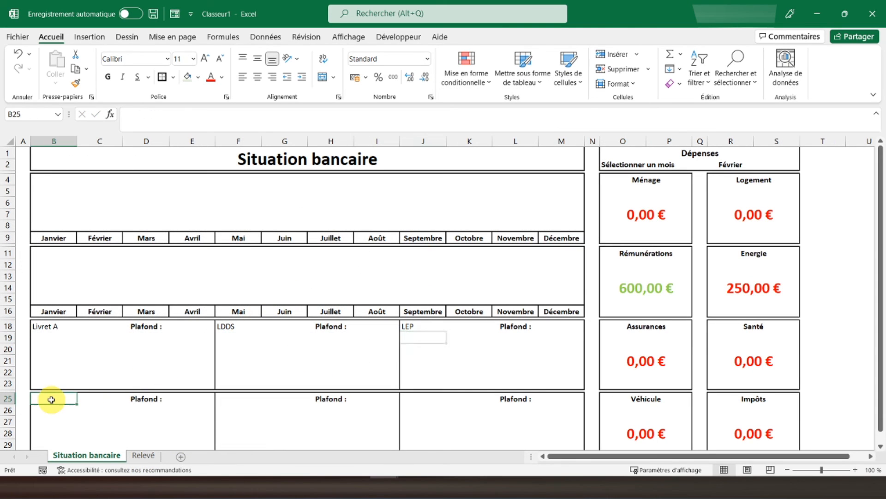
pyautogui.write('=')
pyautogui.click(144, 455)
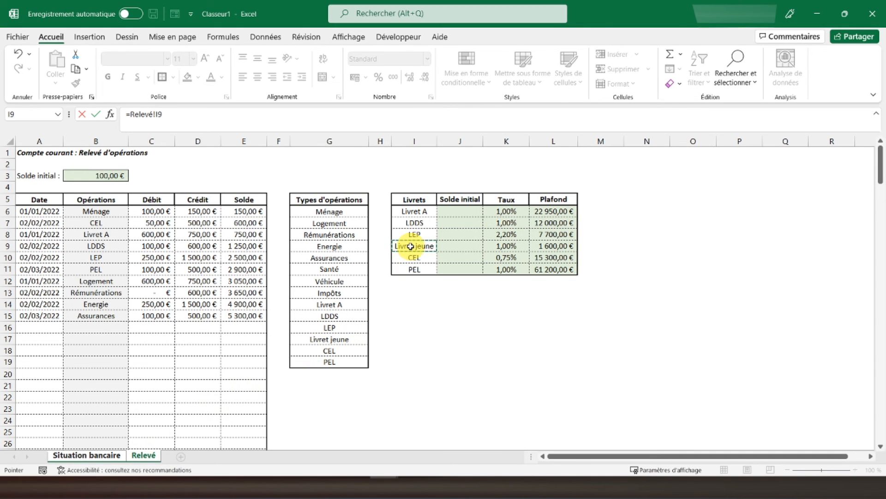
pyautogui.press('Return')
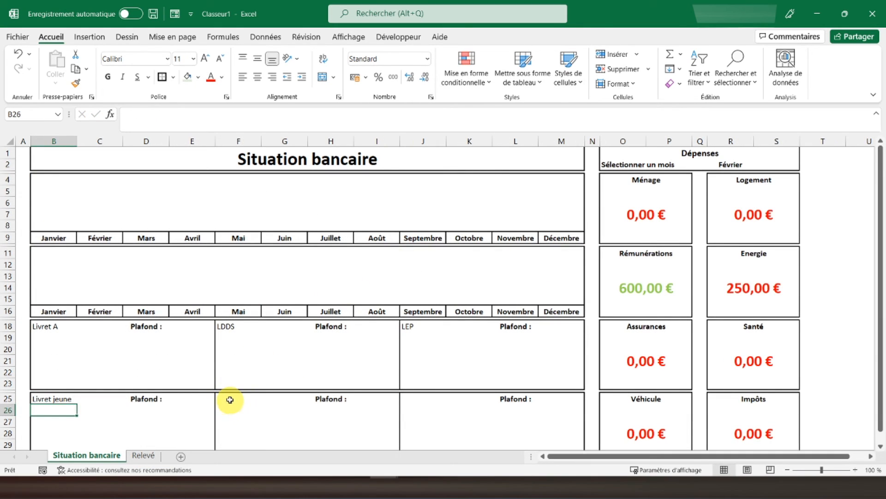
# - Link F25 of Situation bancaire to the CEL name with the formula =Relevé!I10
pyautogui.click(229, 400)
pyautogui.write('=')
pyautogui.click(148, 454)
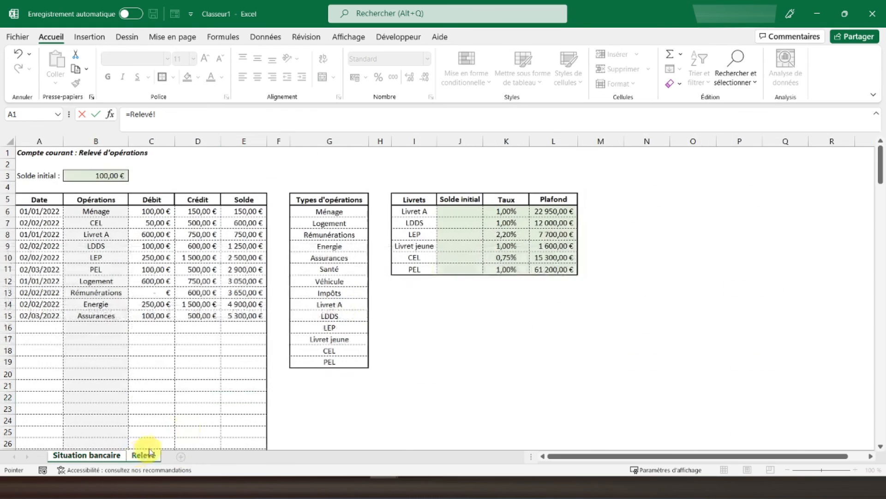
pyautogui.press('Return')
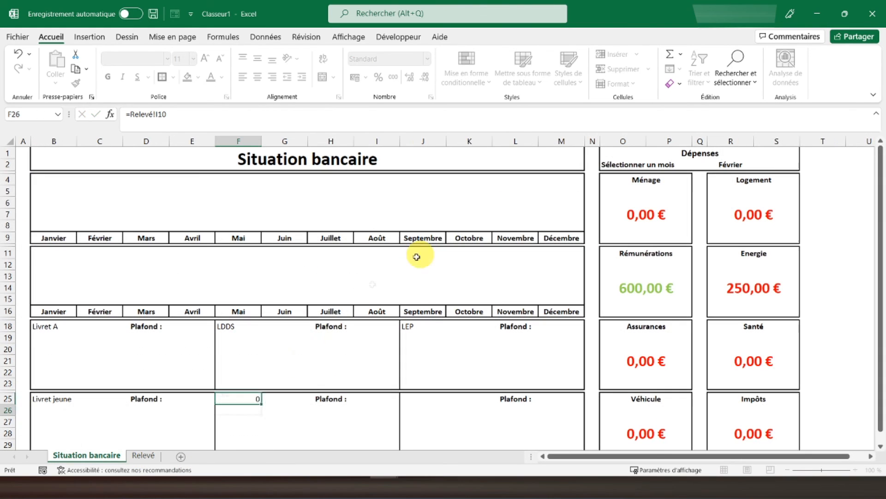
# - Link J25 of Situation bancaire to the PEL name in the Relevé sheet
pyautogui.click(419, 399)
pyautogui.write('=')
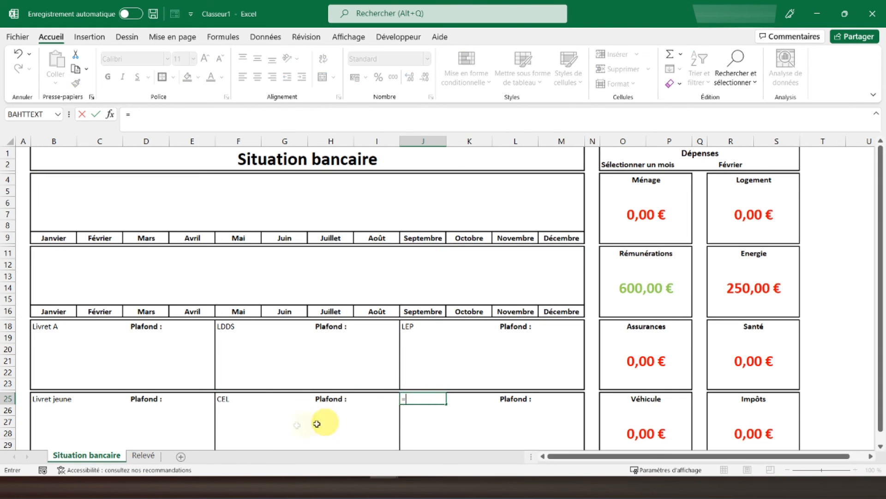
pyautogui.click(145, 455)
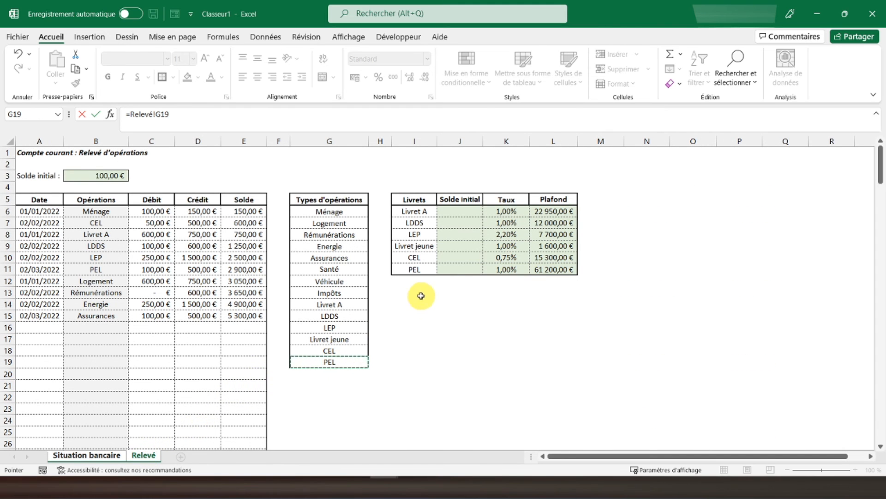
pyautogui.press('Return')
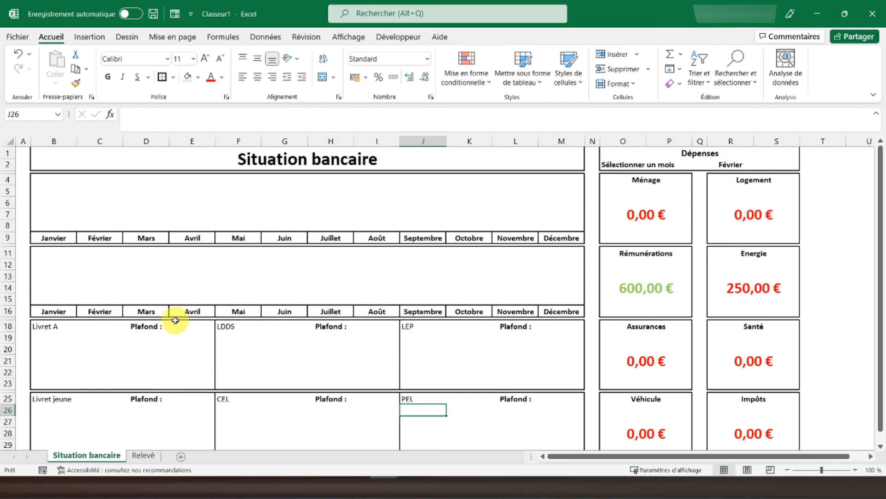
# - Link the Livret A and LDDS ceilings in E18 and I18 of Situation bancaire to Relevé!L6 and Relevé!L7
pyautogui.click(190, 324)
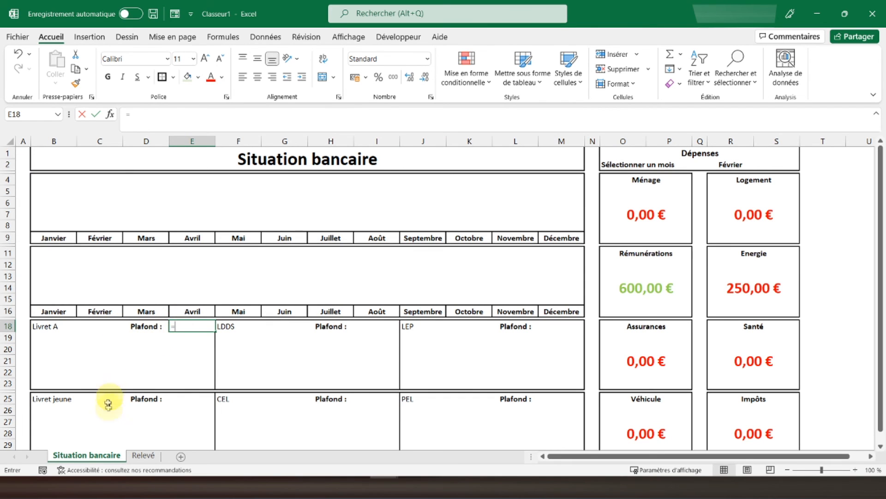
pyautogui.write('=')
pyautogui.click(143, 455)
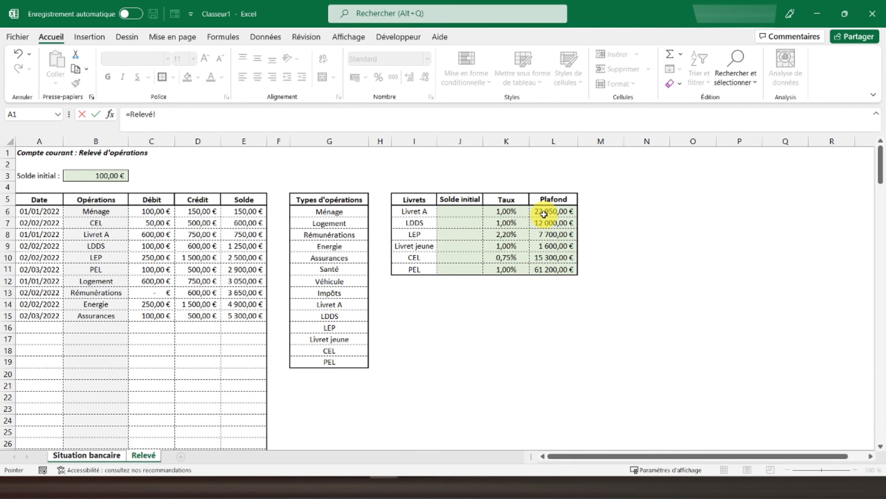
pyautogui.press('Return')
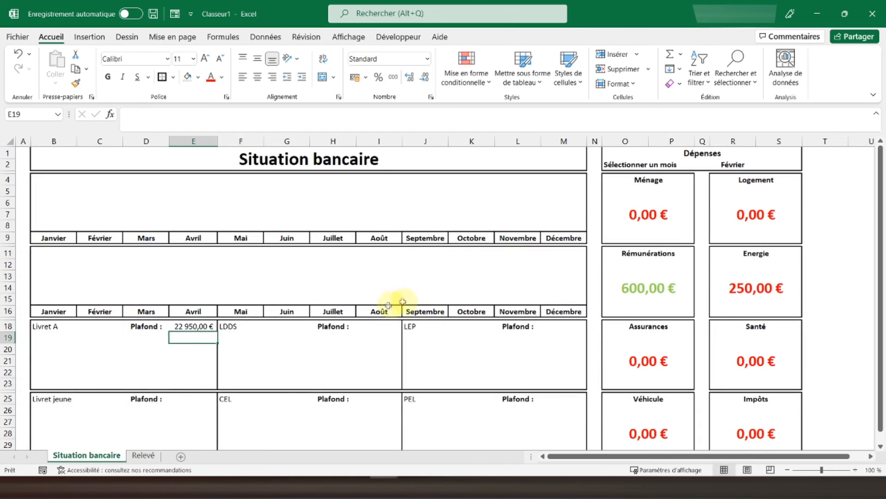
pyautogui.click(377, 325)
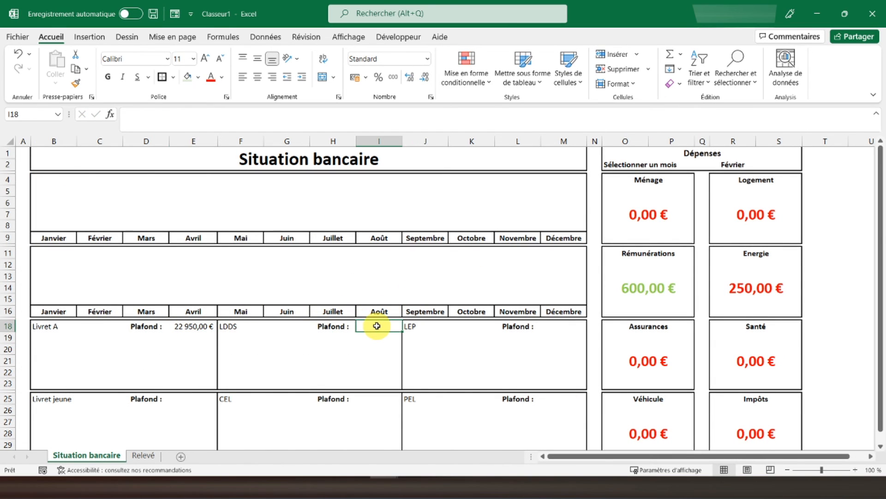
pyautogui.click(143, 455)
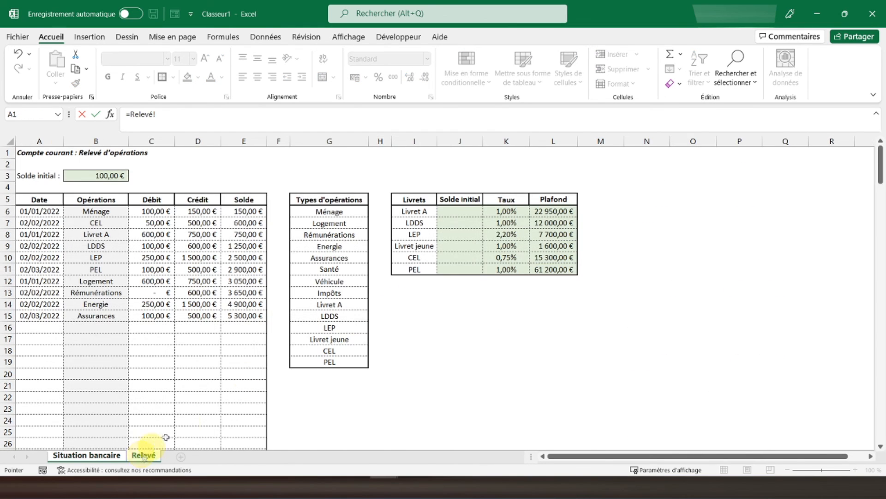
pyautogui.press('Return')
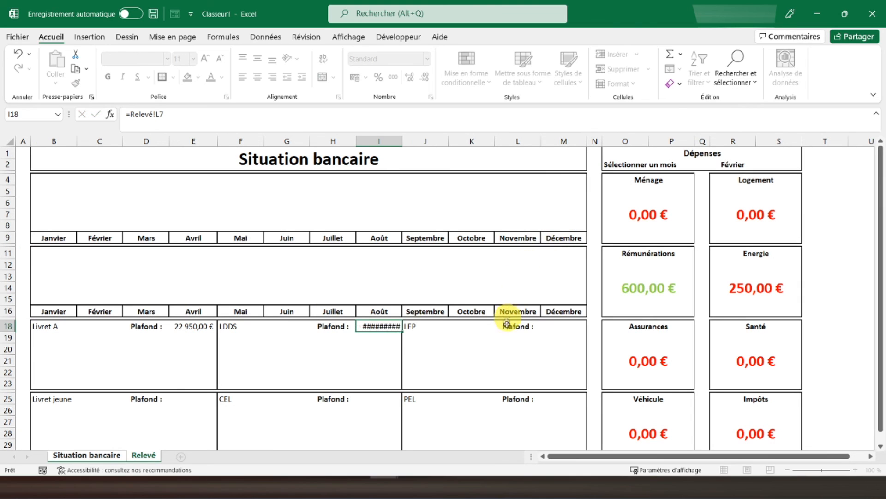
# - Link the LEP and Livret jeune ceilings in M18 and E25 of Situation bancaire to Relevé!L8 and Relevé!L9
pyautogui.click(560, 327)
pyautogui.write('=')
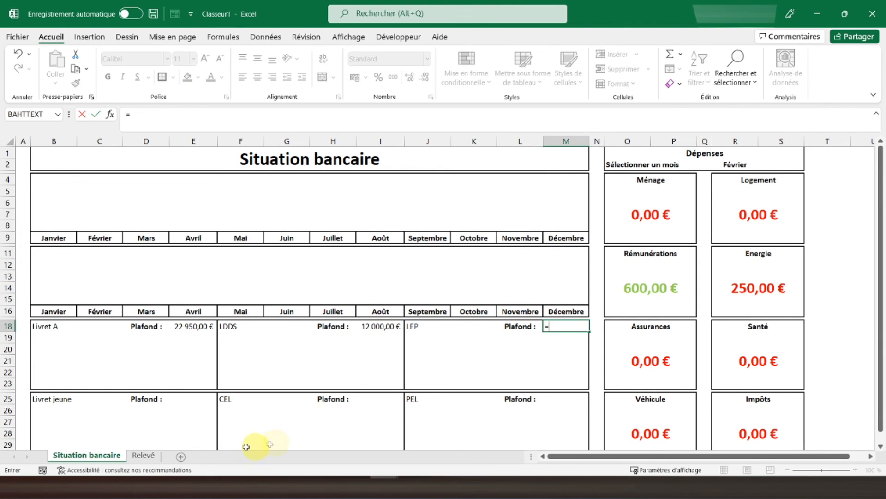
pyautogui.click(142, 455)
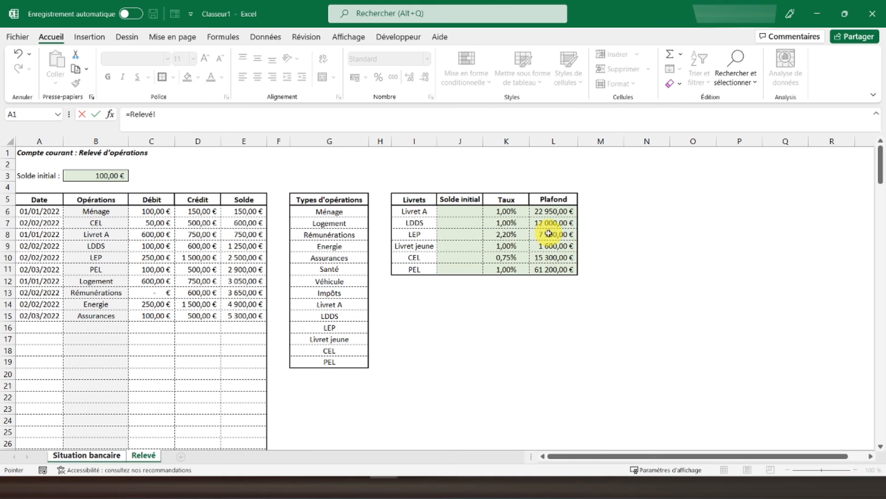
pyautogui.press('Return')
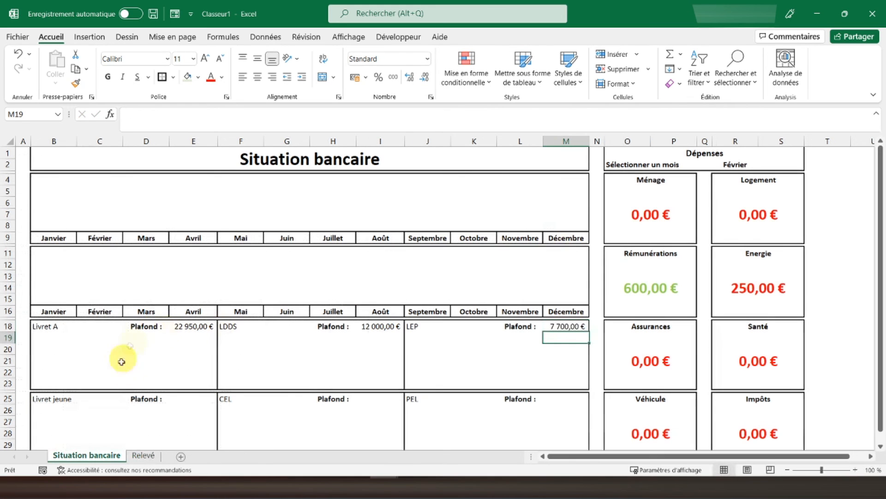
pyautogui.click(188, 399)
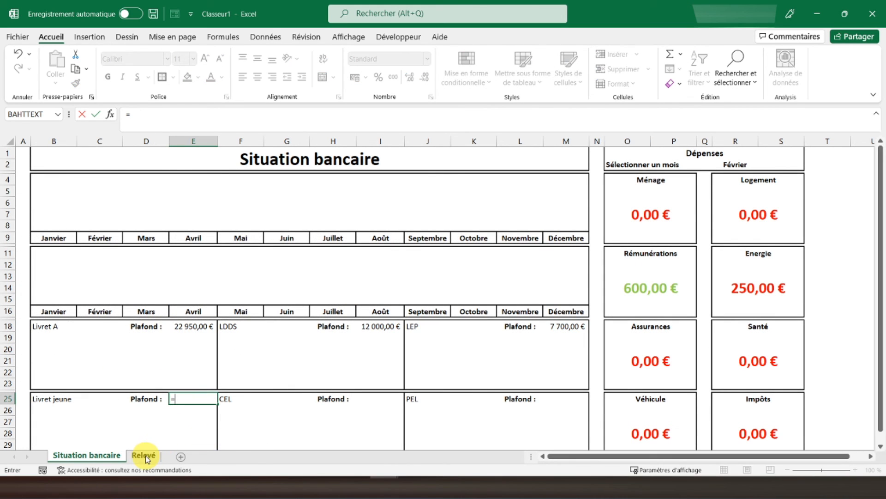
pyautogui.click(144, 456)
pyautogui.press('Return')
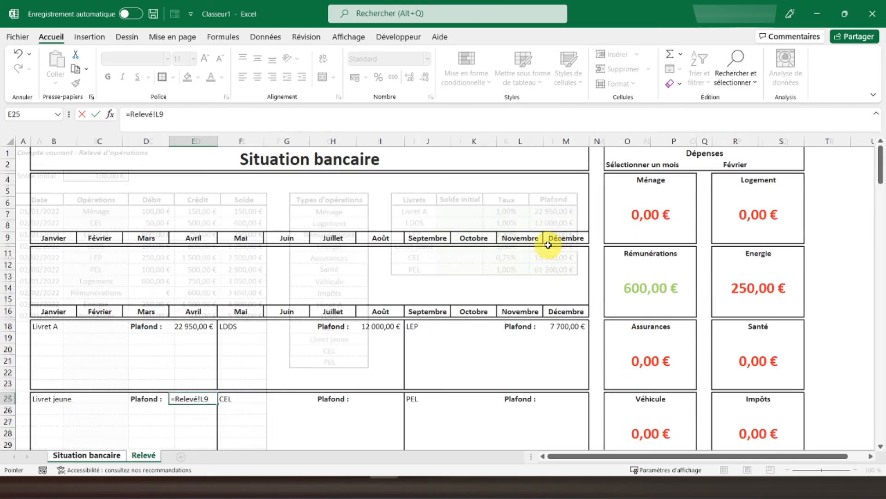
# - Show the Plafond amounts in L6:L11 of Relevé without decimals and narrow column L to fit them
pyautogui.click(142, 456)
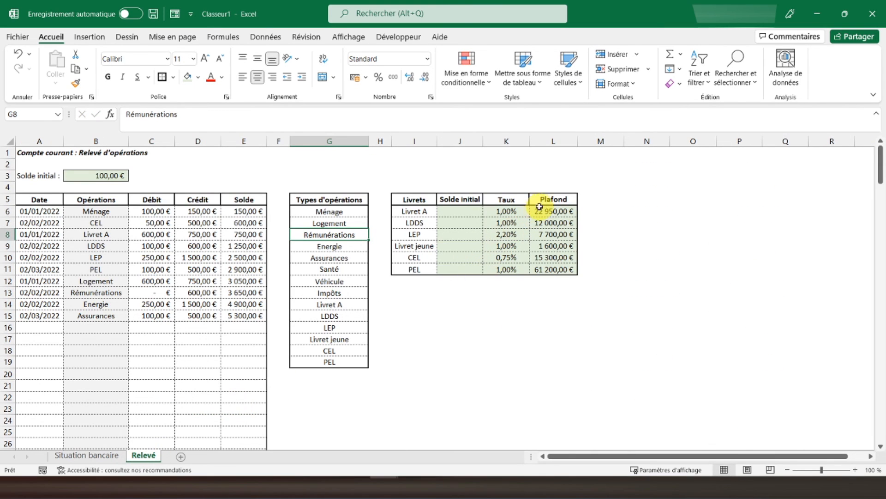
pyautogui.moveTo(548, 211); pyautogui.dragTo(550, 269)
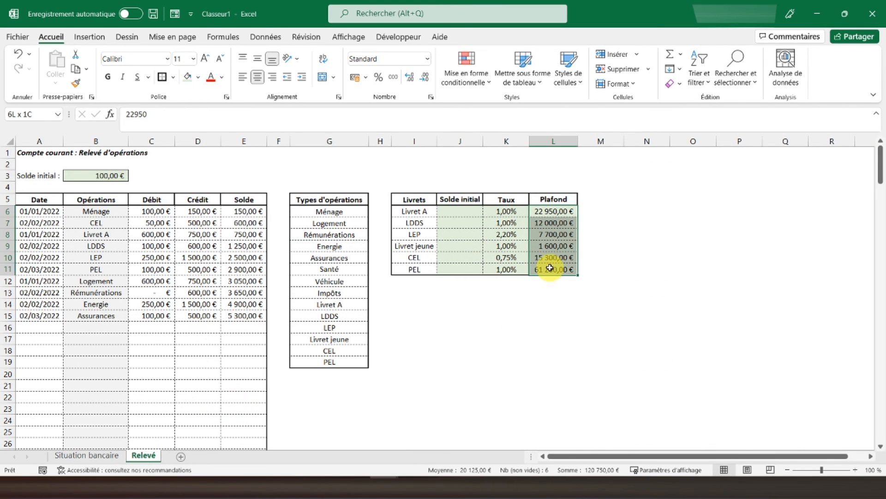
pyautogui.click(413, 81)
pyautogui.click(423, 82)
pyautogui.click(423, 82)
pyautogui.click(423, 82)
pyautogui.moveTo(581, 143); pyautogui.dragTo(576, 144)
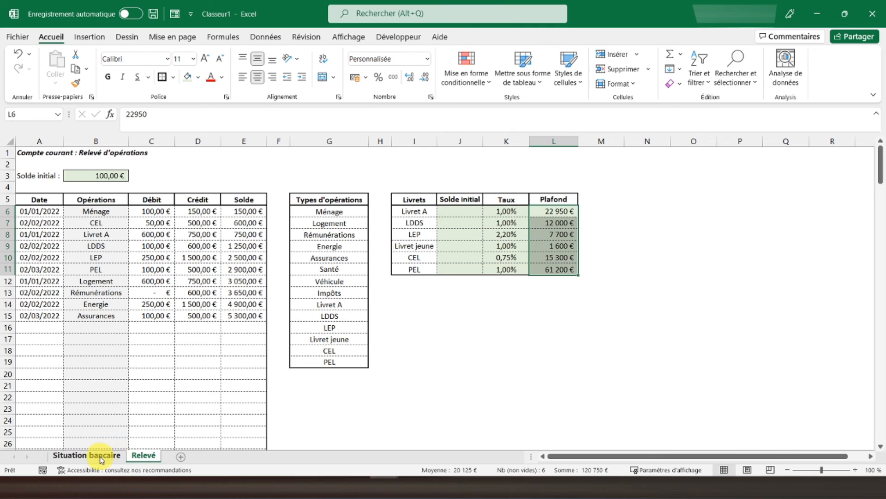
# - Link the CEL and PEL ceilings in I25 and M25 of Situation bancaire to Relevé!L10 and Relevé!L11
pyautogui.click(73, 456)
pyautogui.click(380, 398)
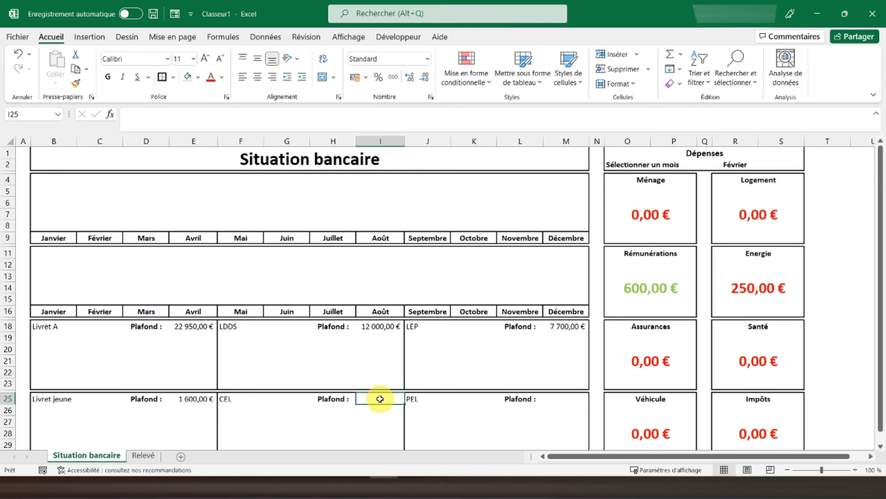
pyautogui.write('=')
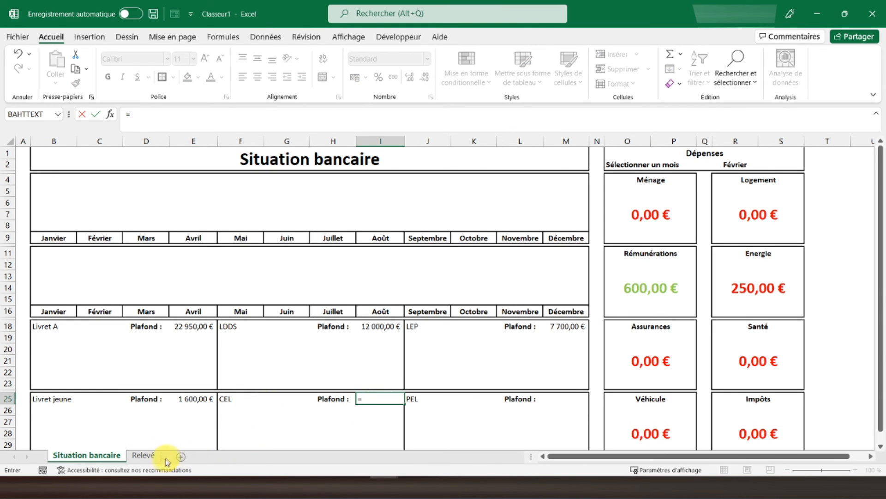
pyautogui.click(139, 455)
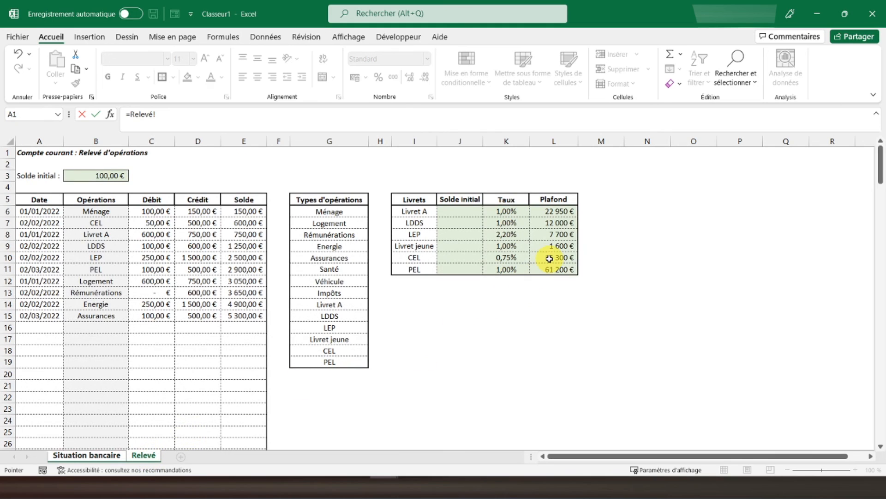
pyautogui.press('Return')
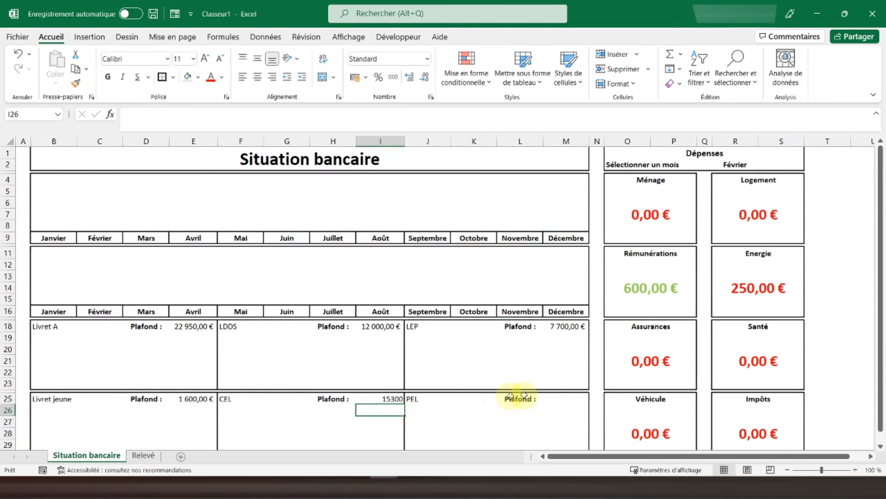
pyautogui.click(561, 396)
pyautogui.write('=')
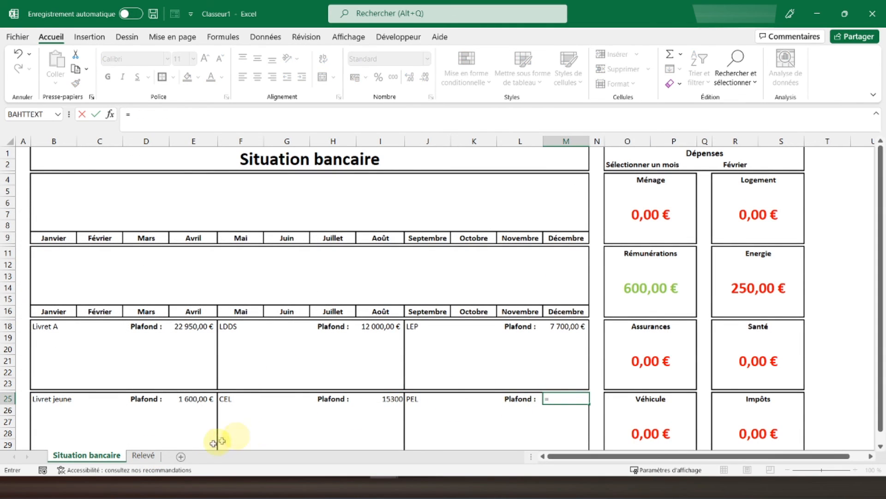
pyautogui.click(143, 455)
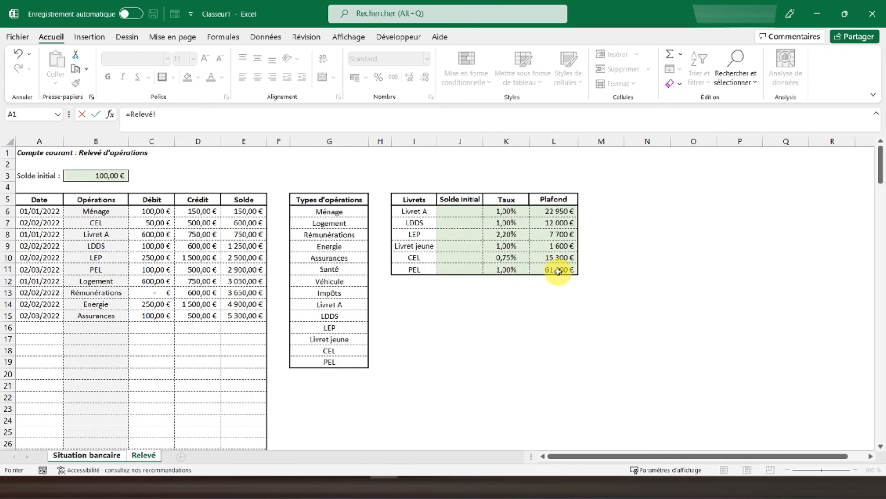
pyautogui.press('Return')
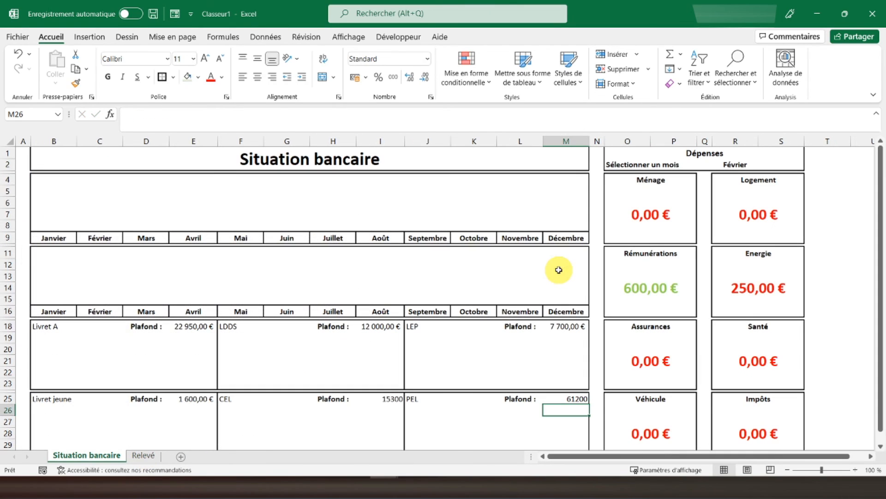
# - Format the six Plafond amounts in E18, I18, M18, E25, I25 and M25 as euro accounting values without decimals
pyautogui.click(378, 397)
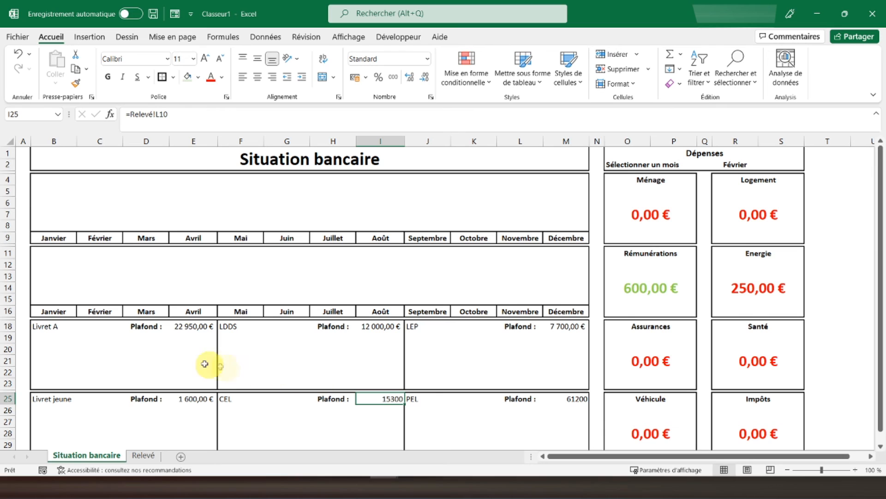
pyautogui.click(184, 328)
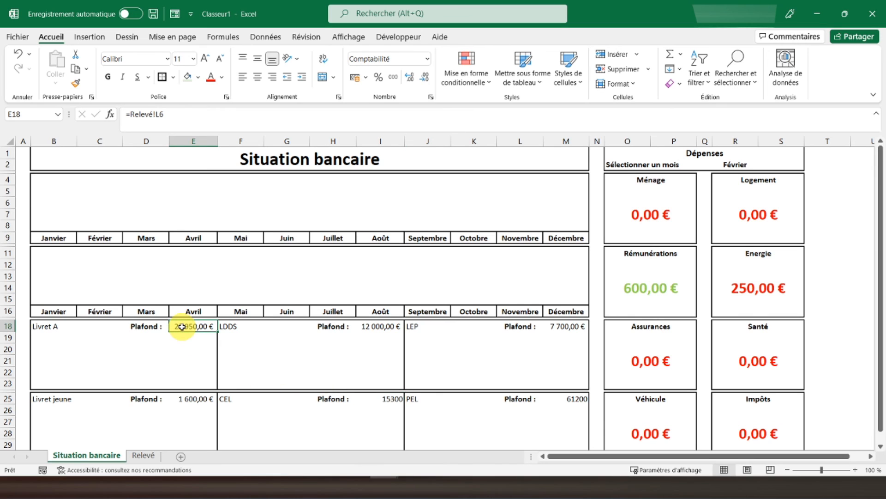
pyautogui.keyDown('ctrl'); pyautogui.click(178, 400); pyautogui.keyUp('ctrl')
pyautogui.keyDown('ctrl'); pyautogui.click(369, 398); pyautogui.keyUp('ctrl')
pyautogui.keyDown('ctrl'); pyautogui.click(380, 328); pyautogui.keyUp('ctrl')
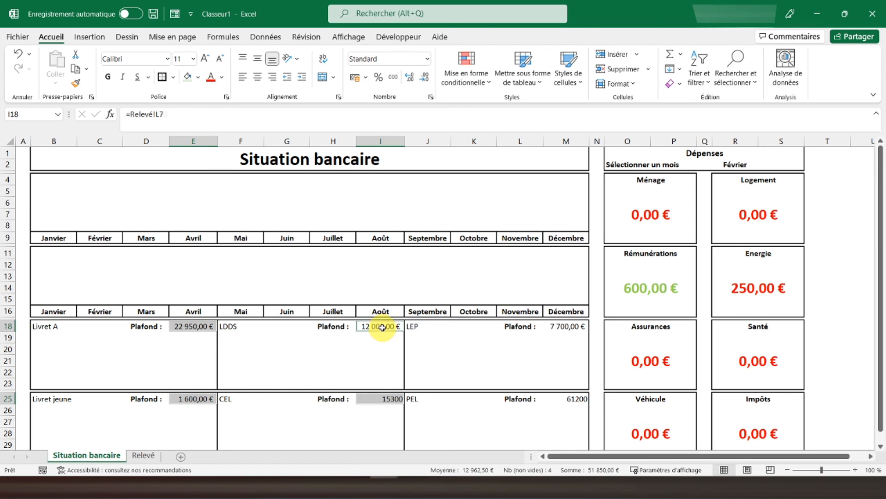
pyautogui.keyDown('ctrl'); pyautogui.click(567, 326); pyautogui.keyUp('ctrl')
pyautogui.keyDown('ctrl'); pyautogui.click(566, 399); pyautogui.keyUp('ctrl')
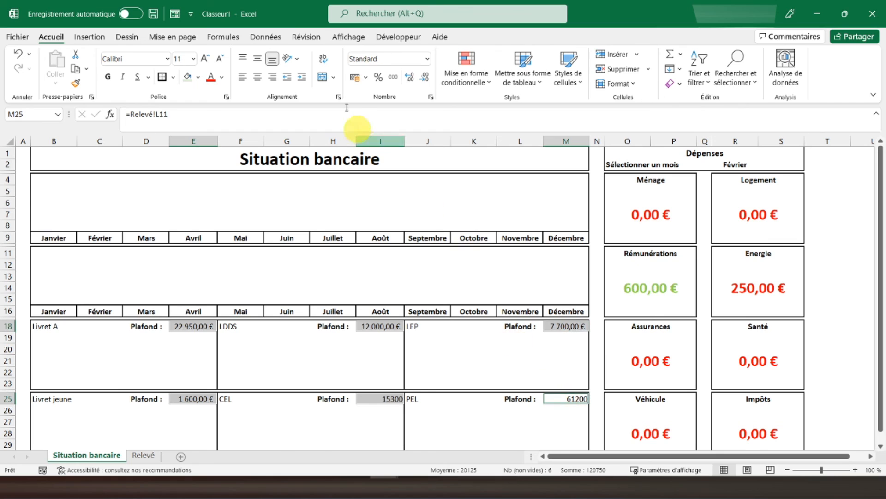
pyautogui.click(355, 79)
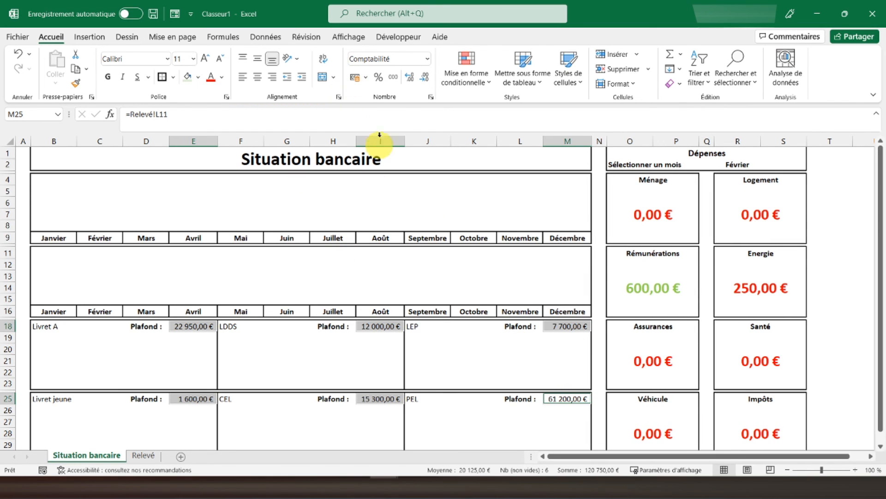
pyautogui.click(425, 78)
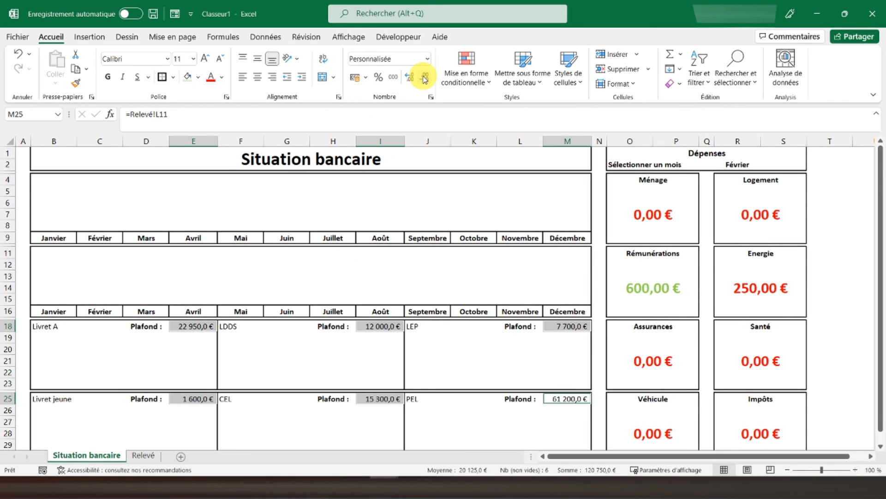
pyautogui.click(222, 349)
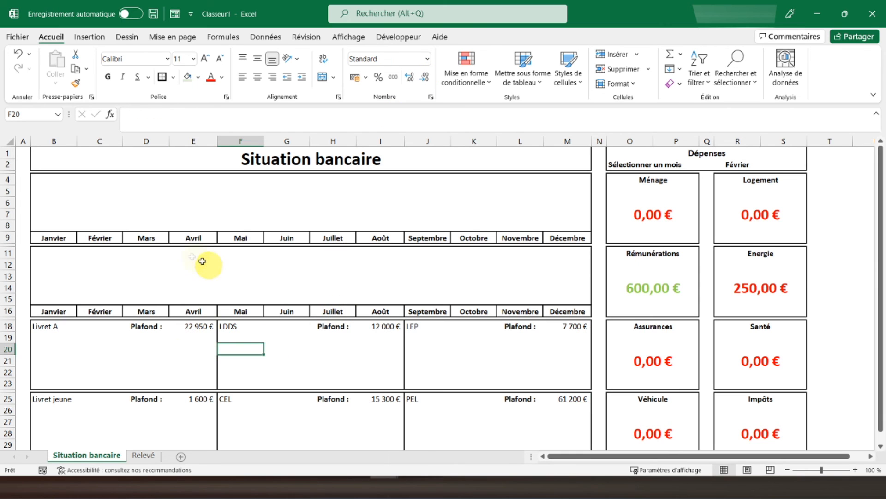
# - Select the merged Situation bancaire title cell B1
pyautogui.scroll(-1, 190, 256)
pyautogui.scroll(2, 251, 282)
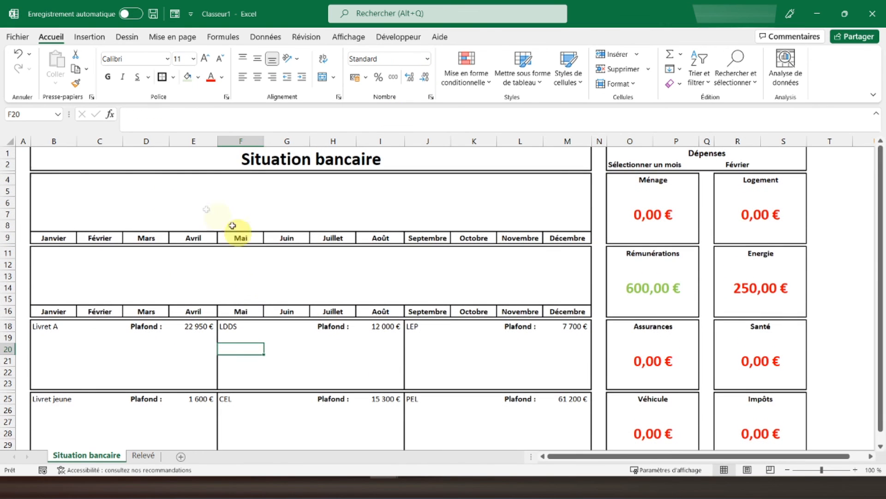
pyautogui.click(54, 154)
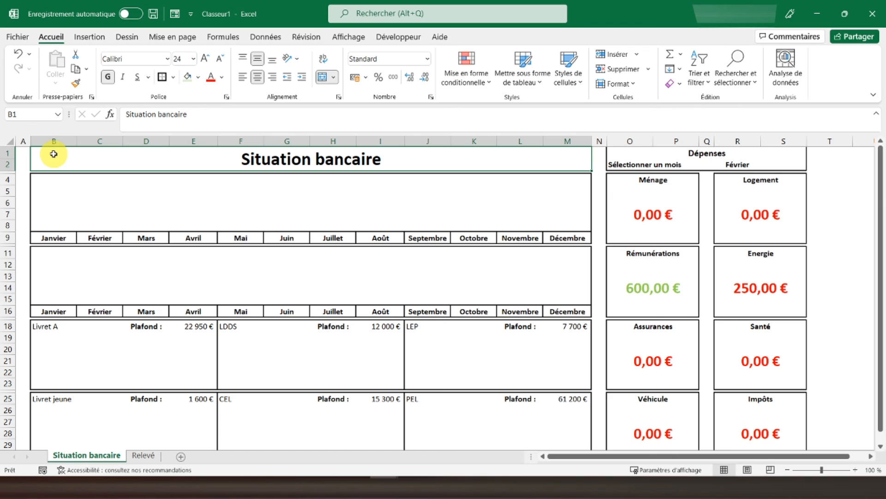